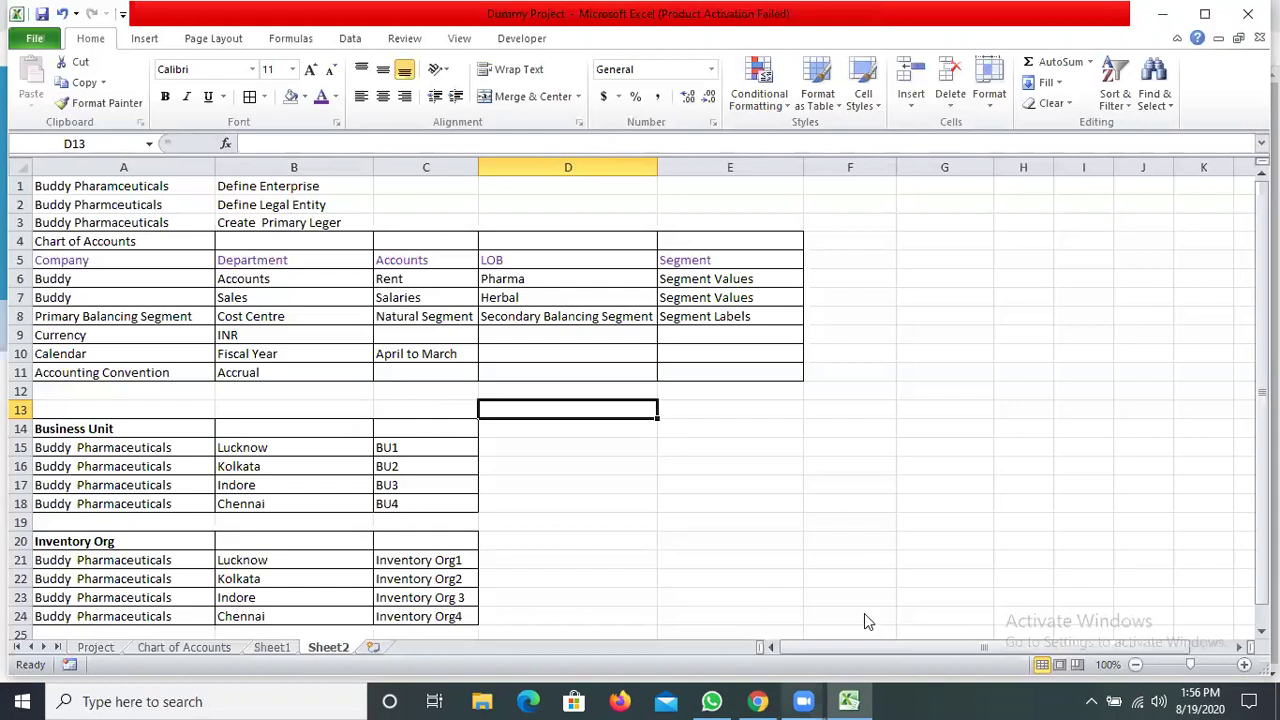
# Step: Switch from Excel to the Oracle Applications Cloud sign-in page in Chrome
pyautogui.click(776, 698)
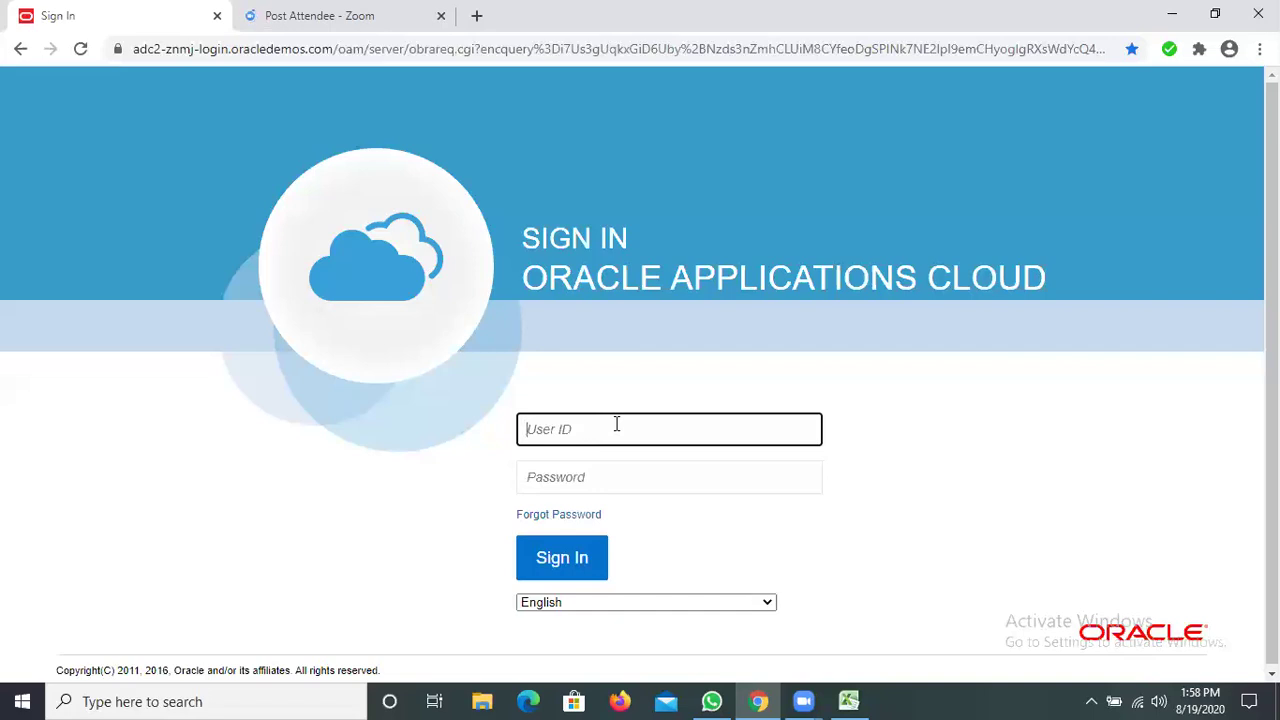
# Step: Enter the user ID and account password and submit the sign-in
pyautogui.write('CHN.CHN')
pyautogui.click(570, 477)
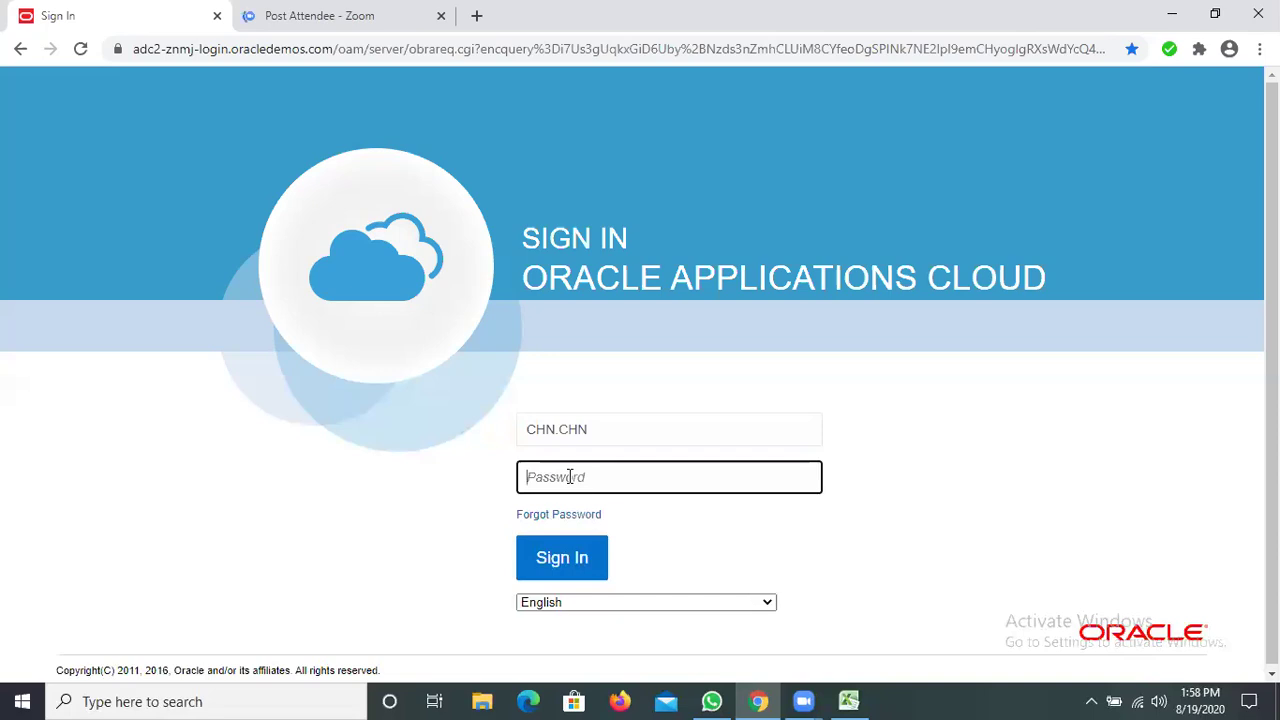
pyautogui.write('•••••••••')
pyautogui.click(550, 578)
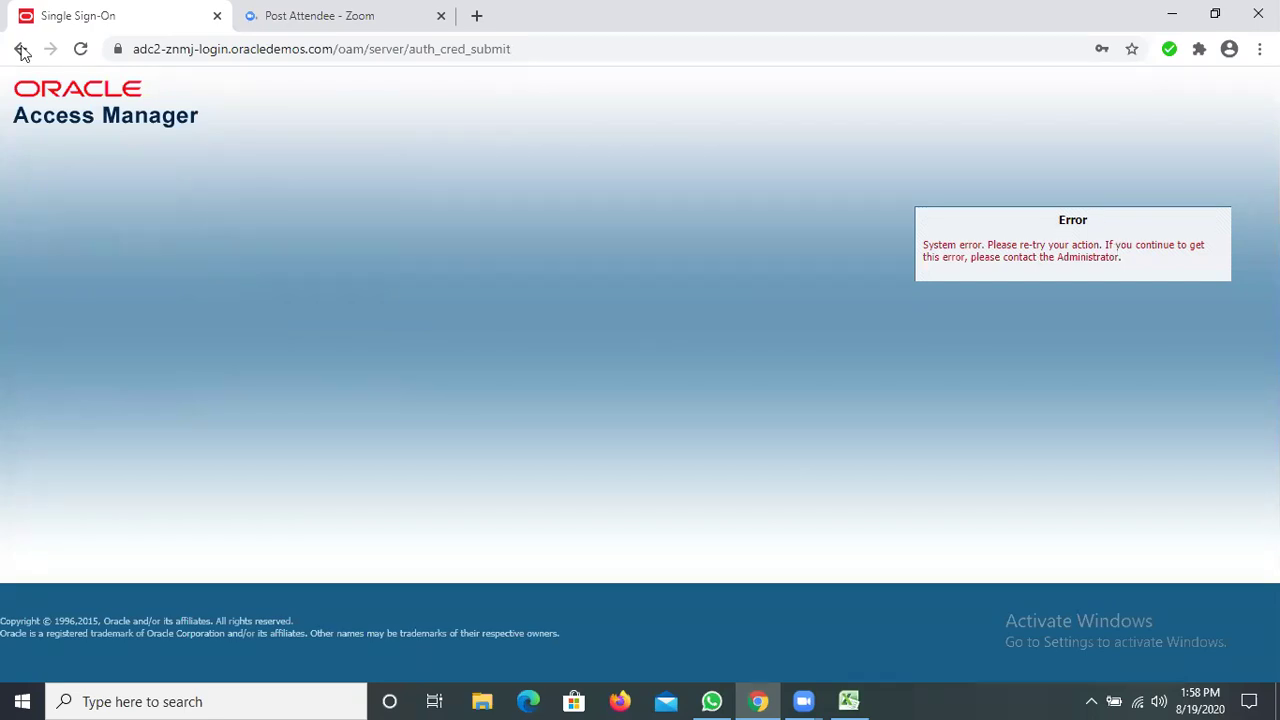
# Step: Go back from the error page and resubmit the user ID and password
pyautogui.click(21, 50)
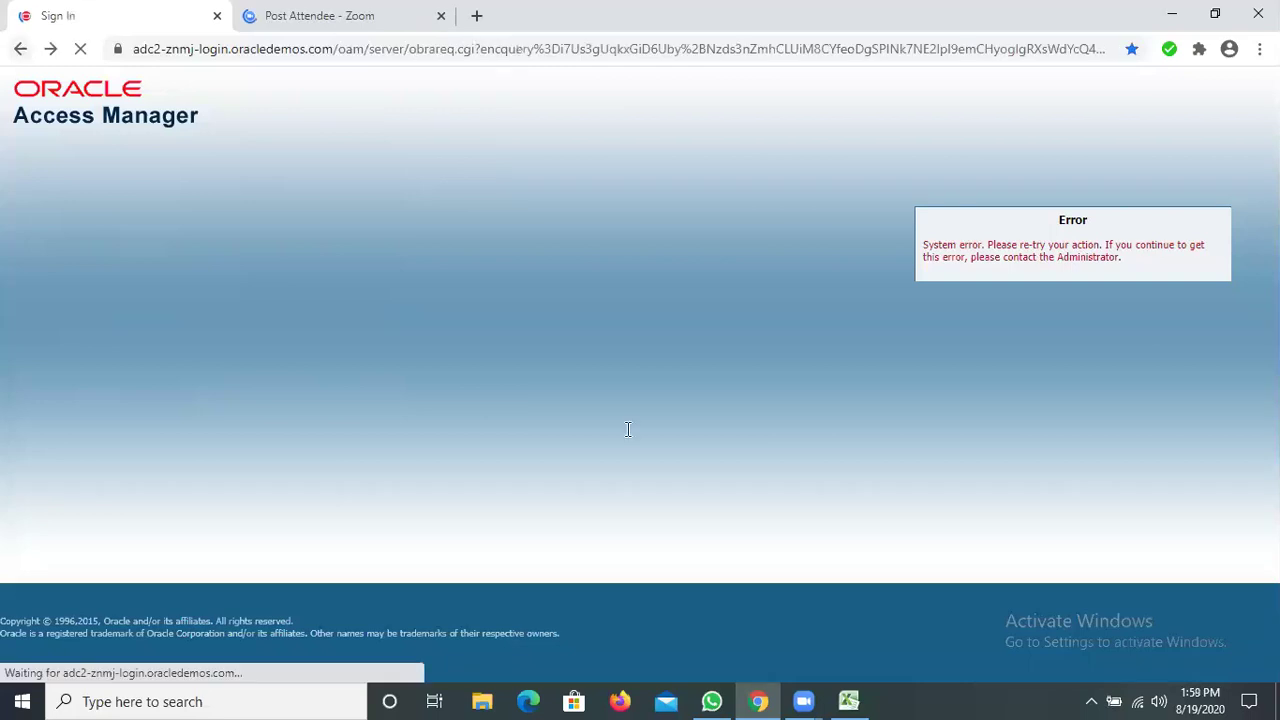
pyautogui.write('CH')
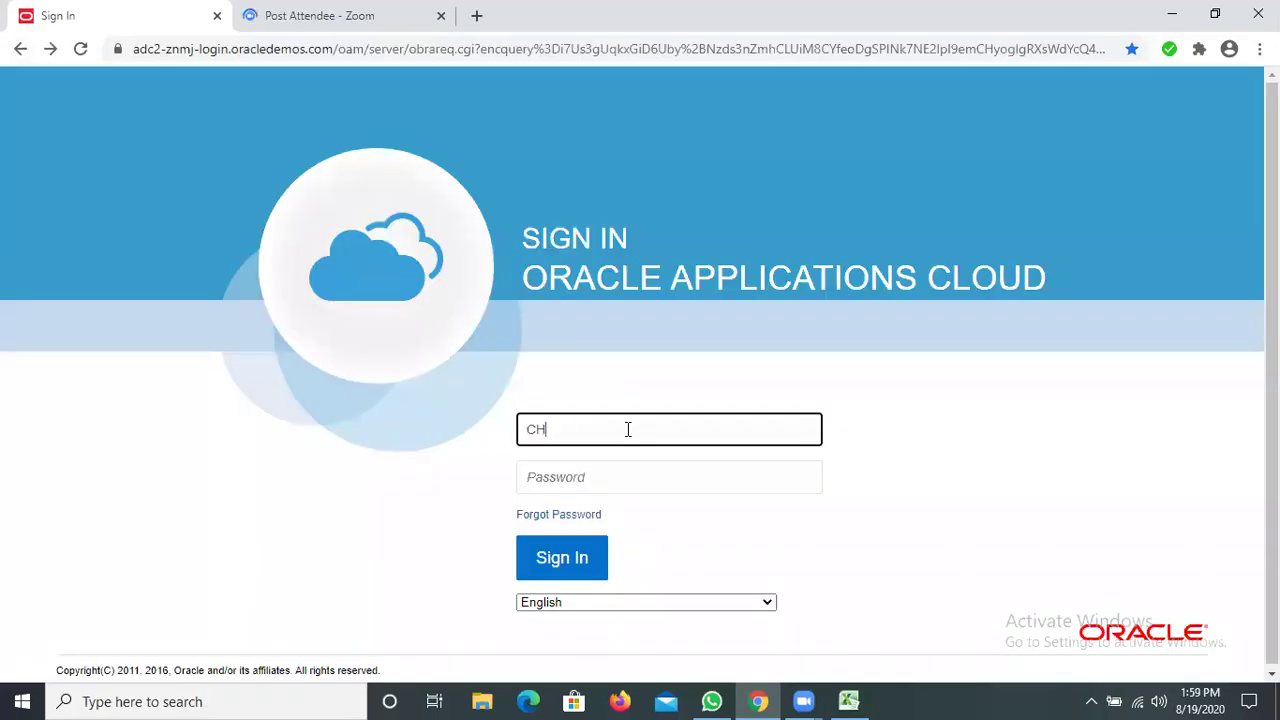
pyautogui.write('N.CHN')
pyautogui.click(571, 477)
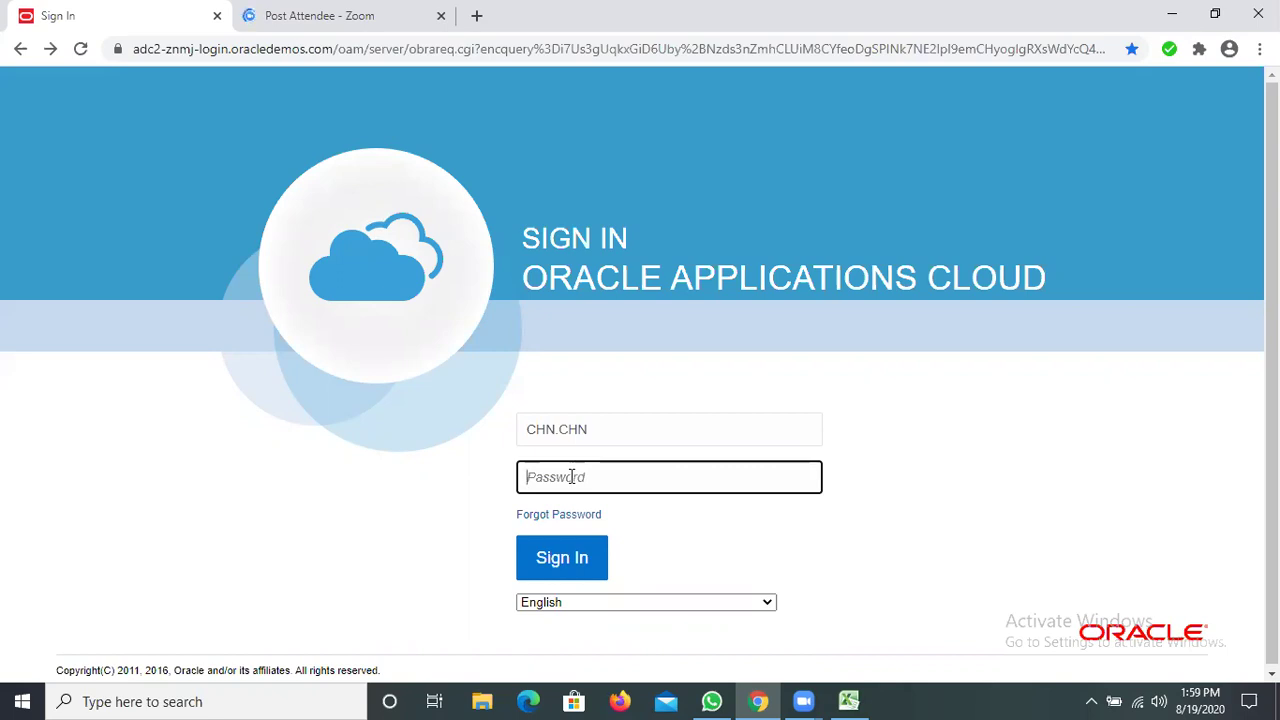
pyautogui.write('•••••••••')
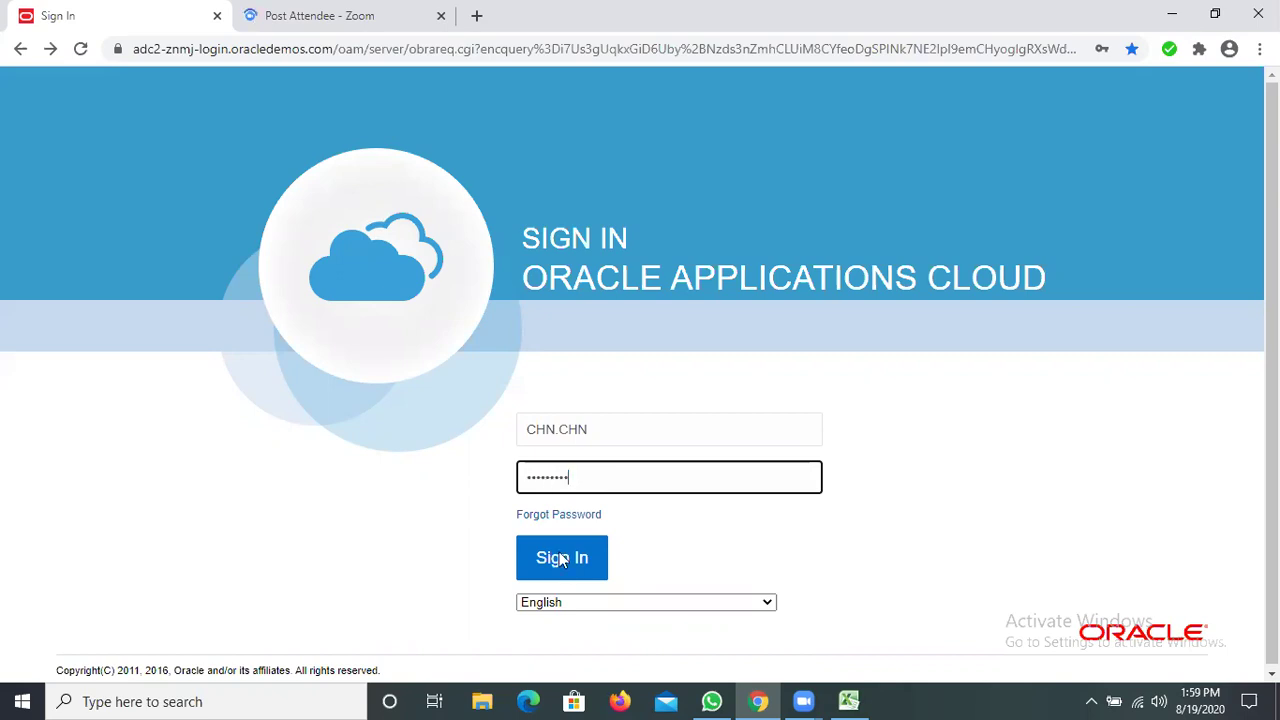
pyautogui.click(561, 558)
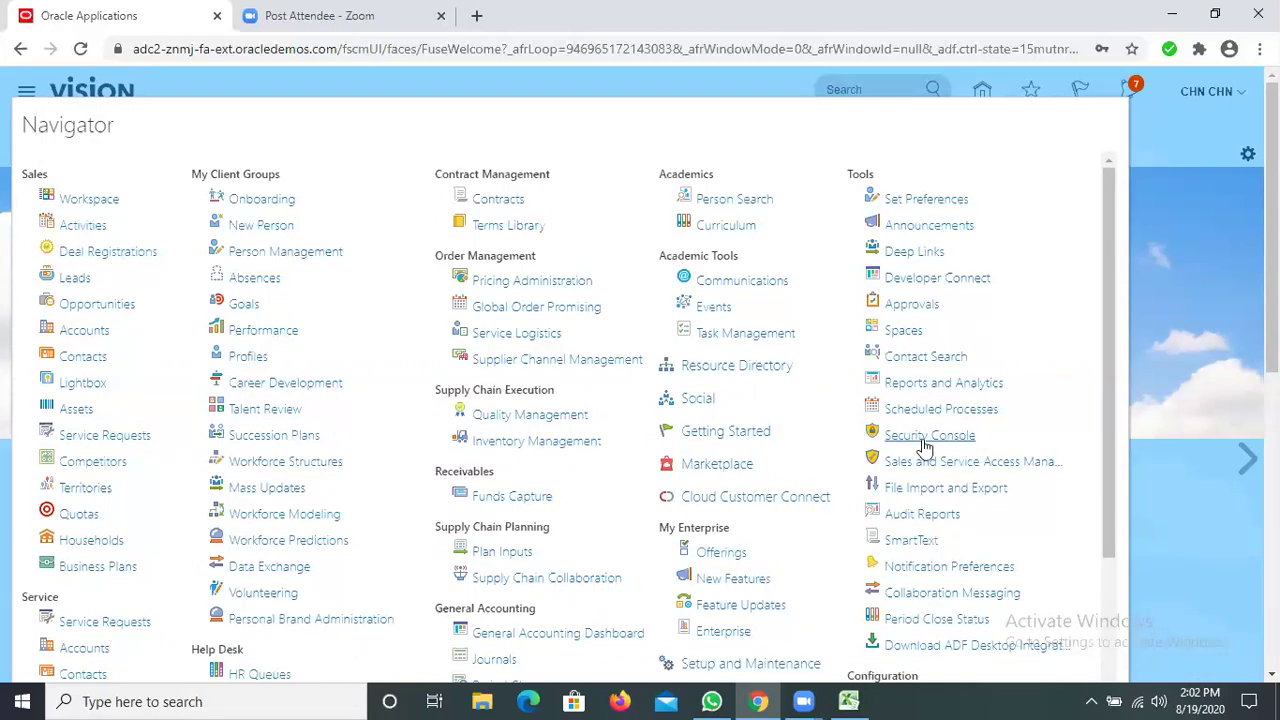
# Step: Open the Security Console from the Navigator's Tools section
pyautogui.click(922, 438)
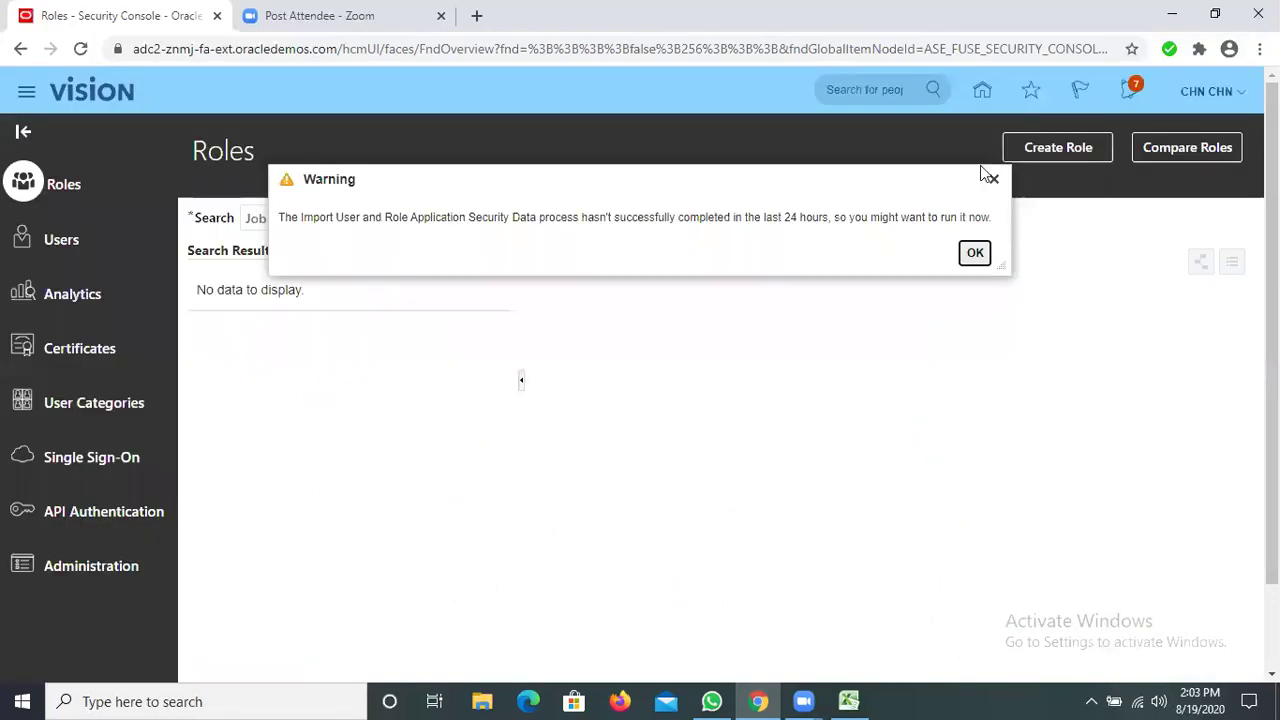
# Step: Dismiss the warning about the unfinished security data import
pyautogui.click(994, 179)
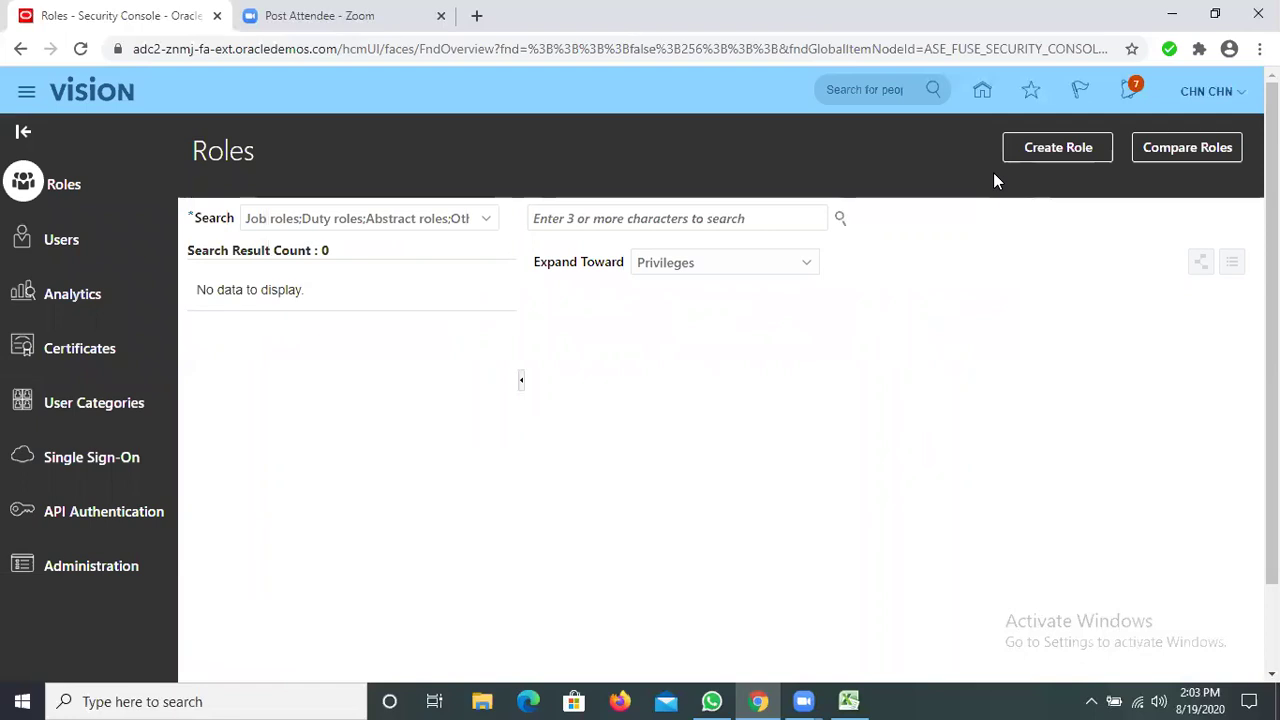
# Step: Go to Users in the Security Console and start adding a user account
pyautogui.click(70, 242)
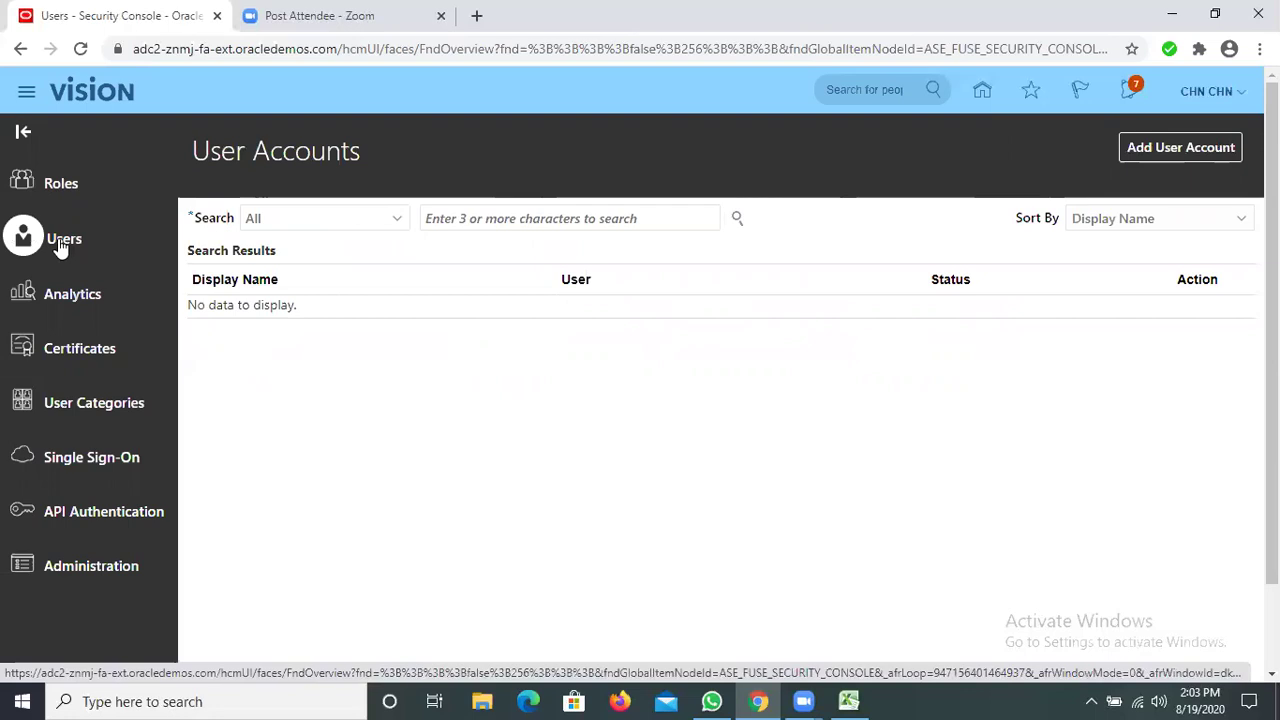
pyautogui.click(1140, 150)
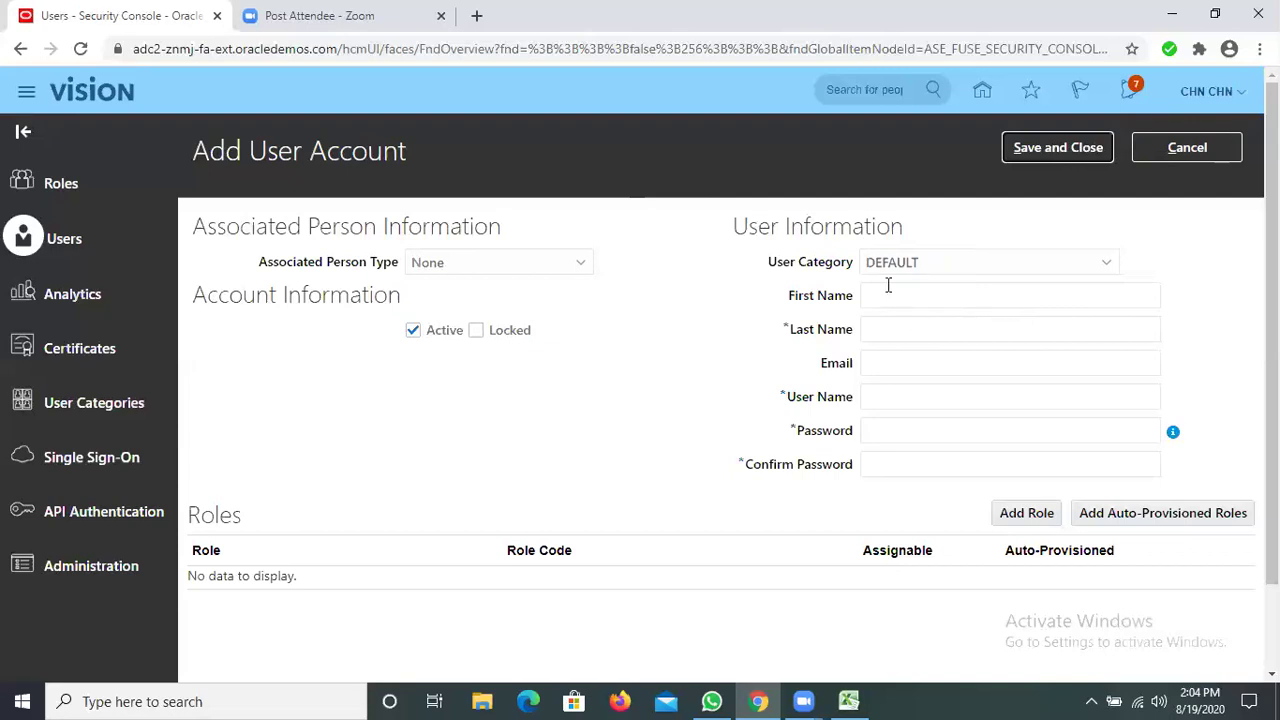
# Step: Type the new user's name into the Last Name and First Name fields
pyautogui.click(905, 327)
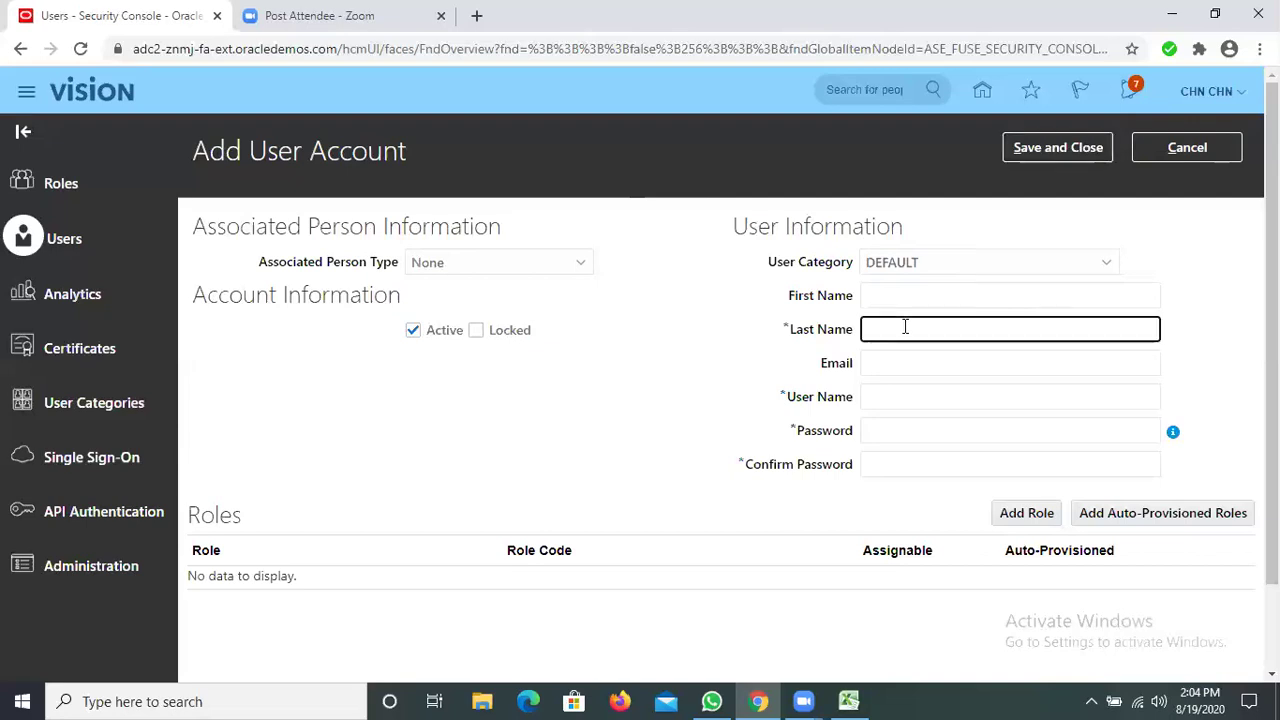
pyautogui.write('buddy')
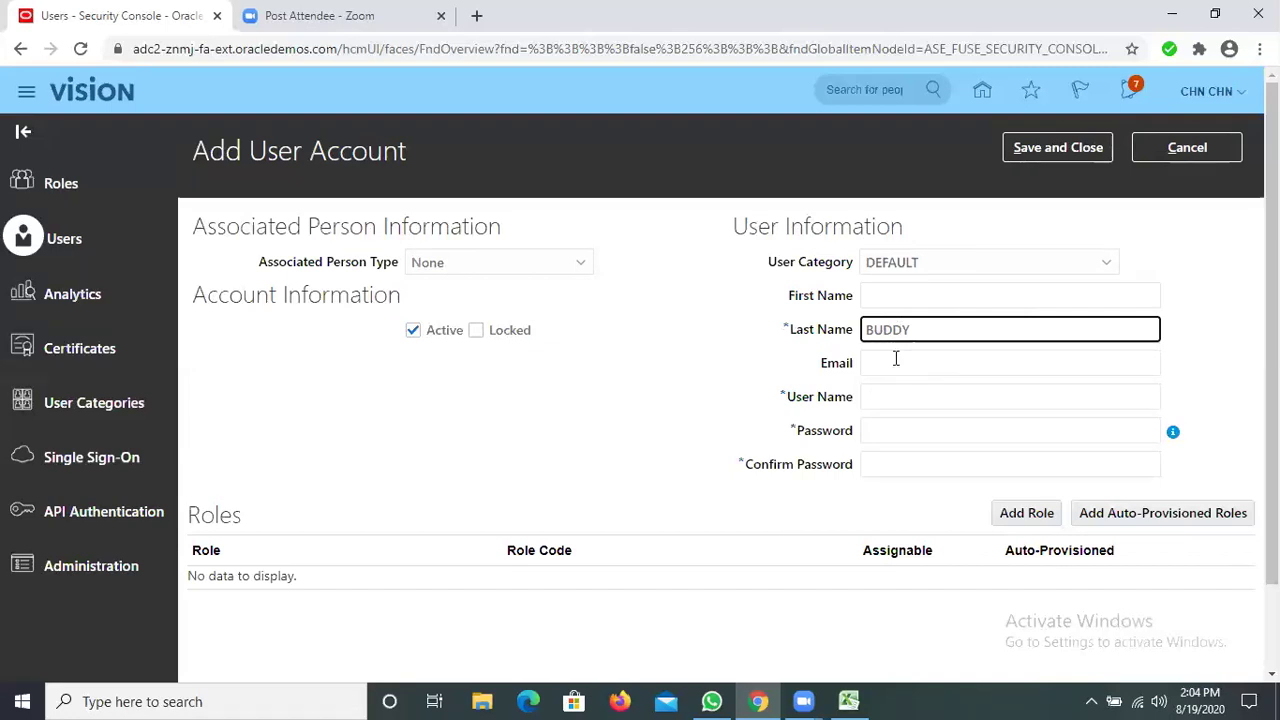
pyautogui.click(899, 291)
pyautogui.write('B')
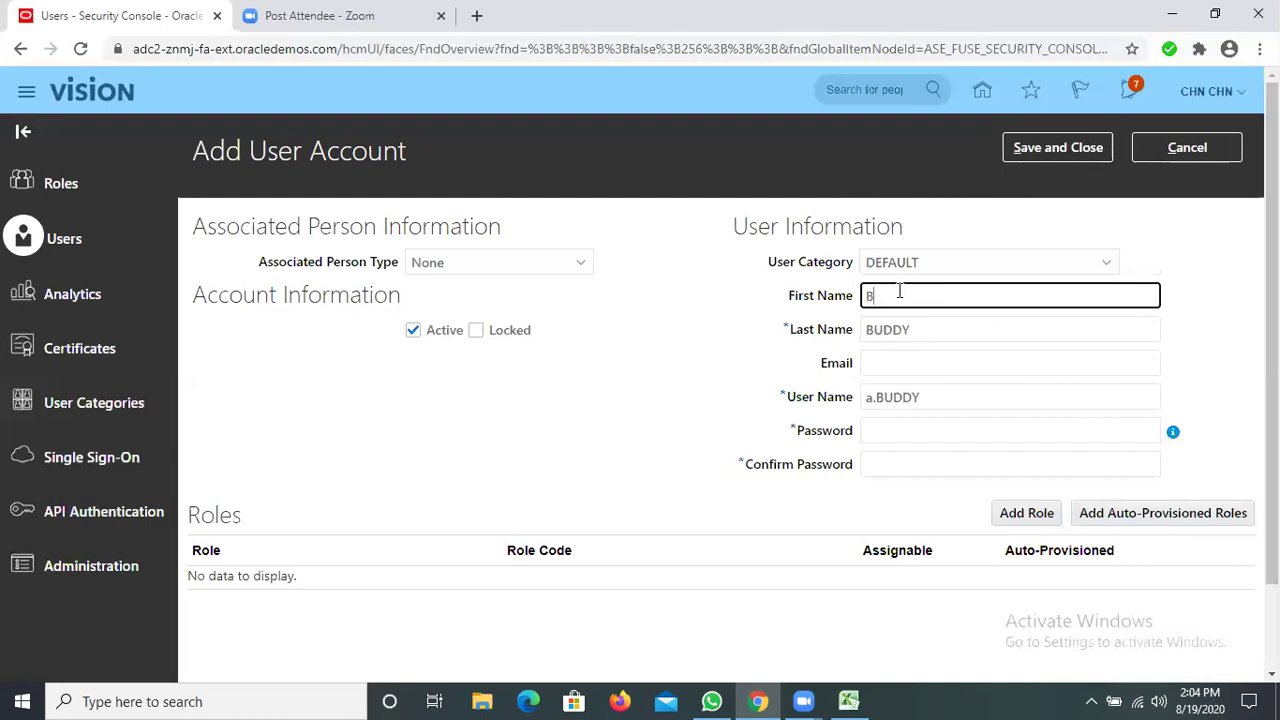
pyautogui.write('UDDY')
# Step: Replace the last name with the correct surname and retype the end of the user name
pyautogui.doubleClick(907, 330)
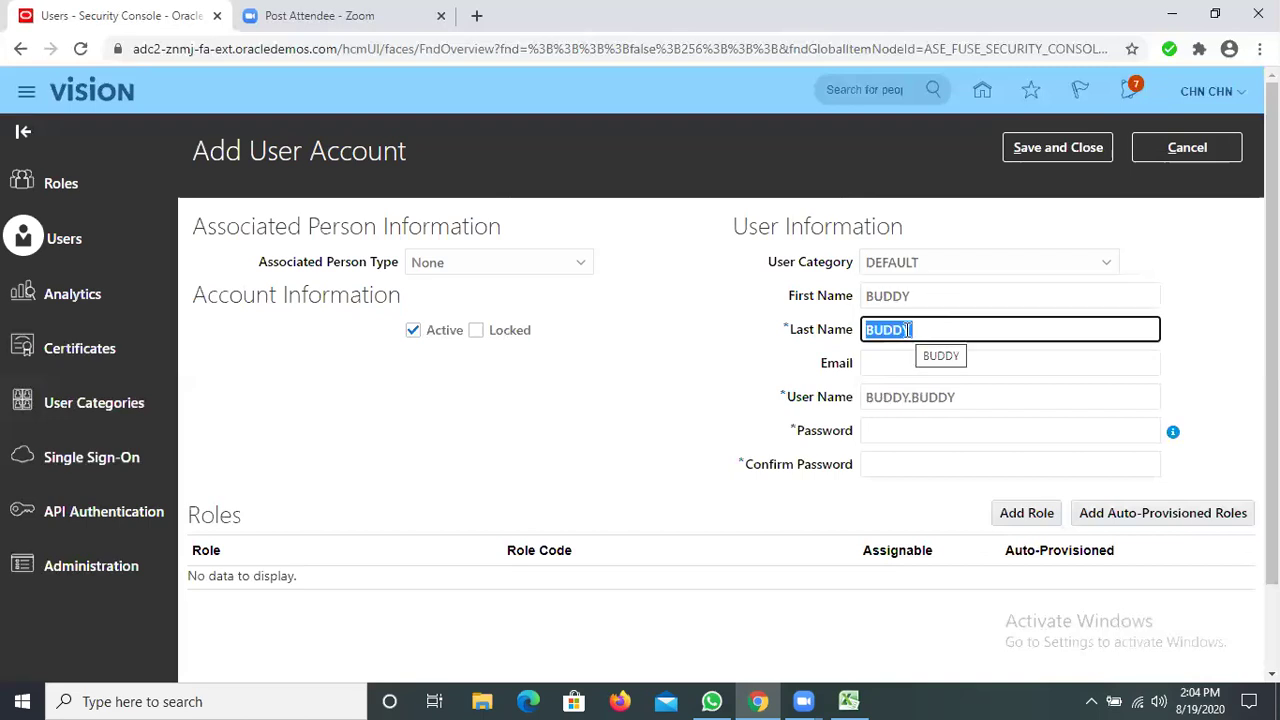
pyautogui.write('PGHA')
pyautogui.press('BackSpace')
pyautogui.press('BackSpace')
pyautogui.press('BackSpace')
pyautogui.write('HARMA')
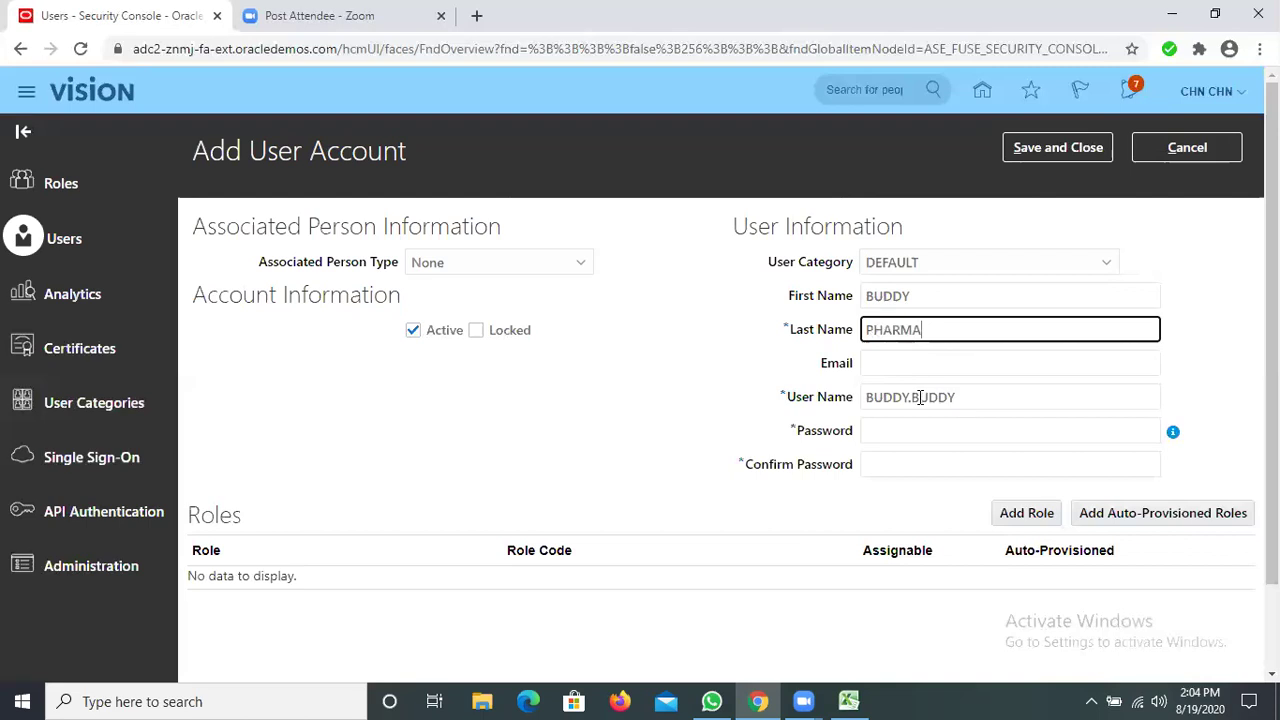
pyautogui.press('Tab')
pyautogui.press('Tab')
pyautogui.press('Tab')
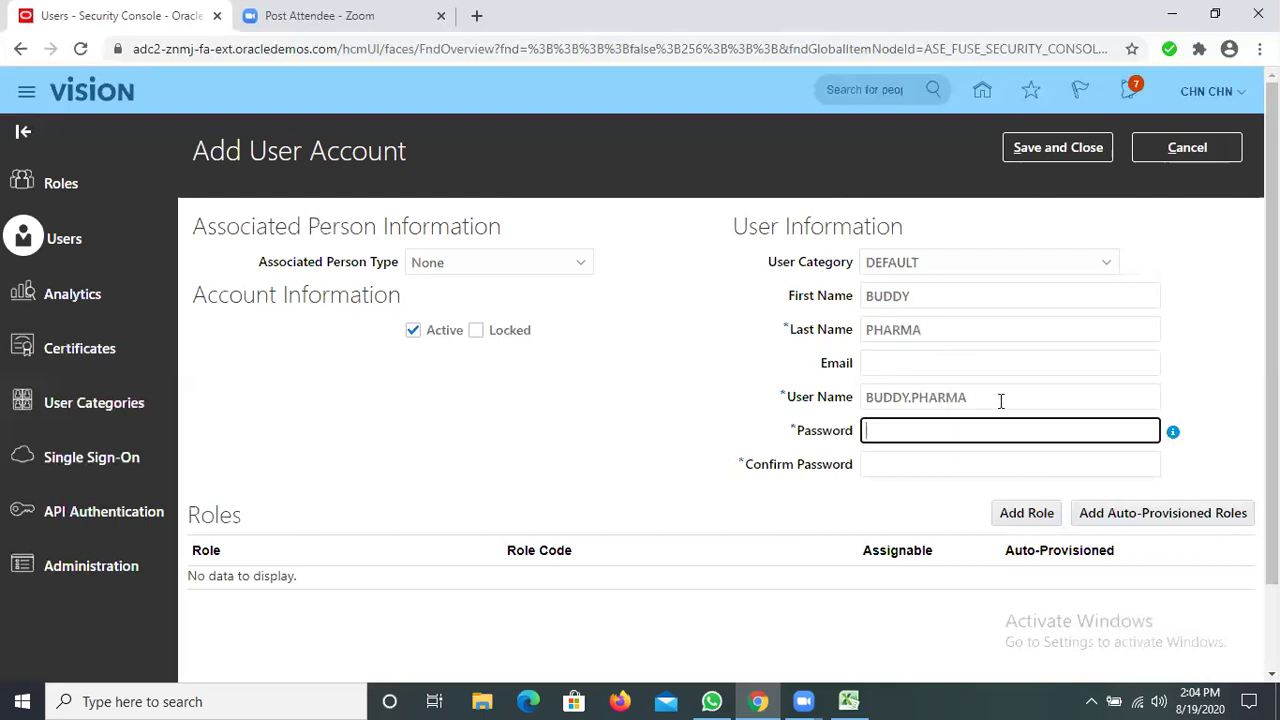
pyautogui.click(993, 396)
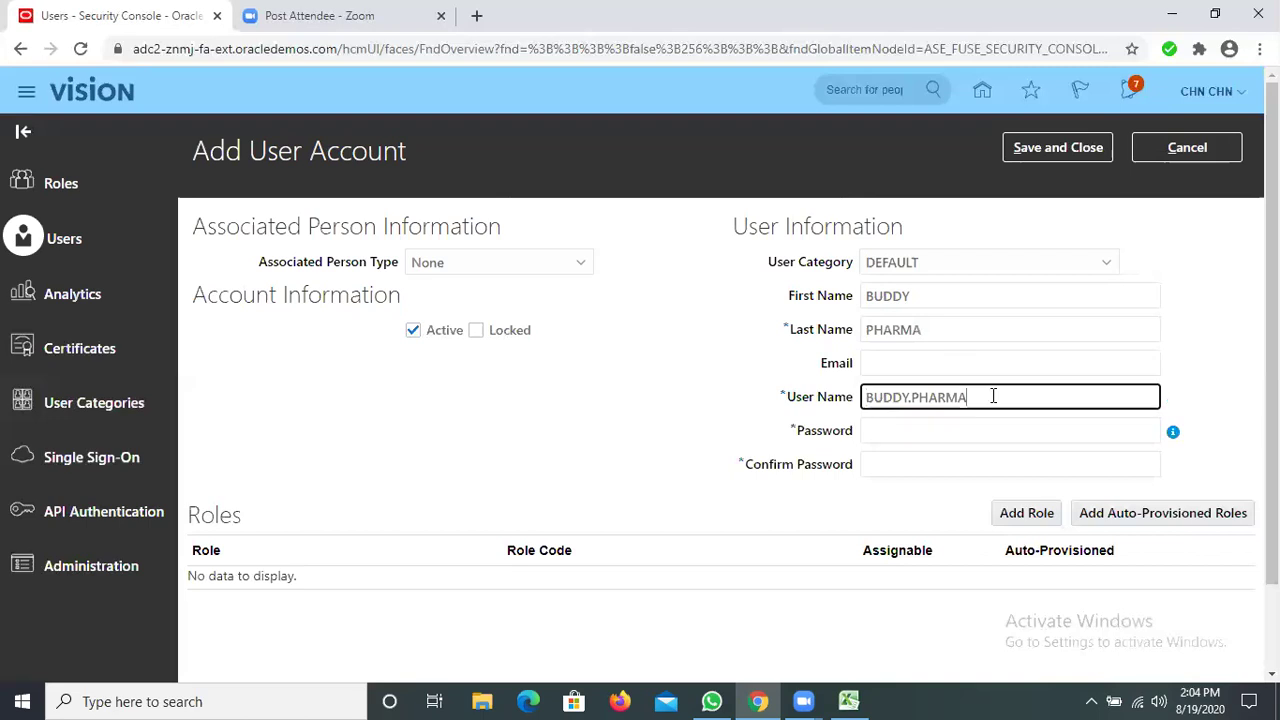
pyautogui.press('BackSpace')
pyautogui.press('BackSpace')
pyautogui.press('BackSpace')
pyautogui.press('BackSpace')
pyautogui.press('BackSpace')
pyautogui.press('BackSpace')
pyautogui.write('B')
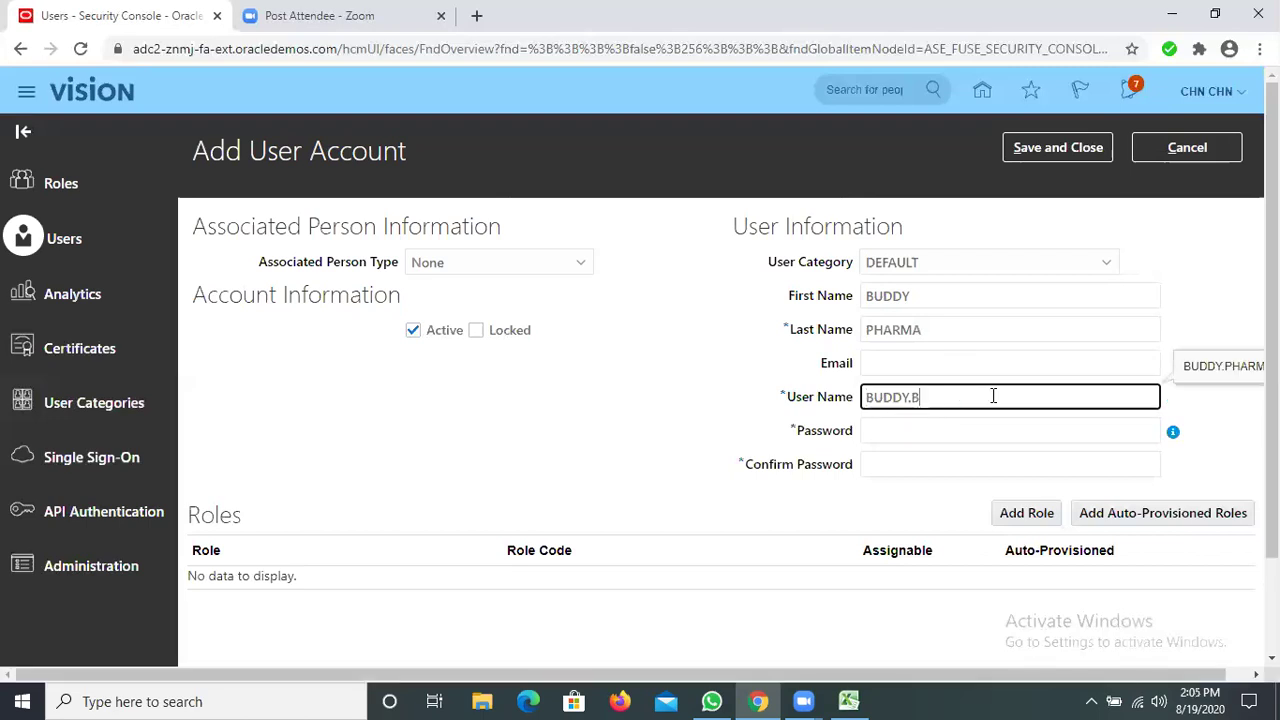
pyautogui.write('UDDY')
# Step: Enter the new account's password, retyping it once, before moving to Confirm Password
pyautogui.click(954, 430)
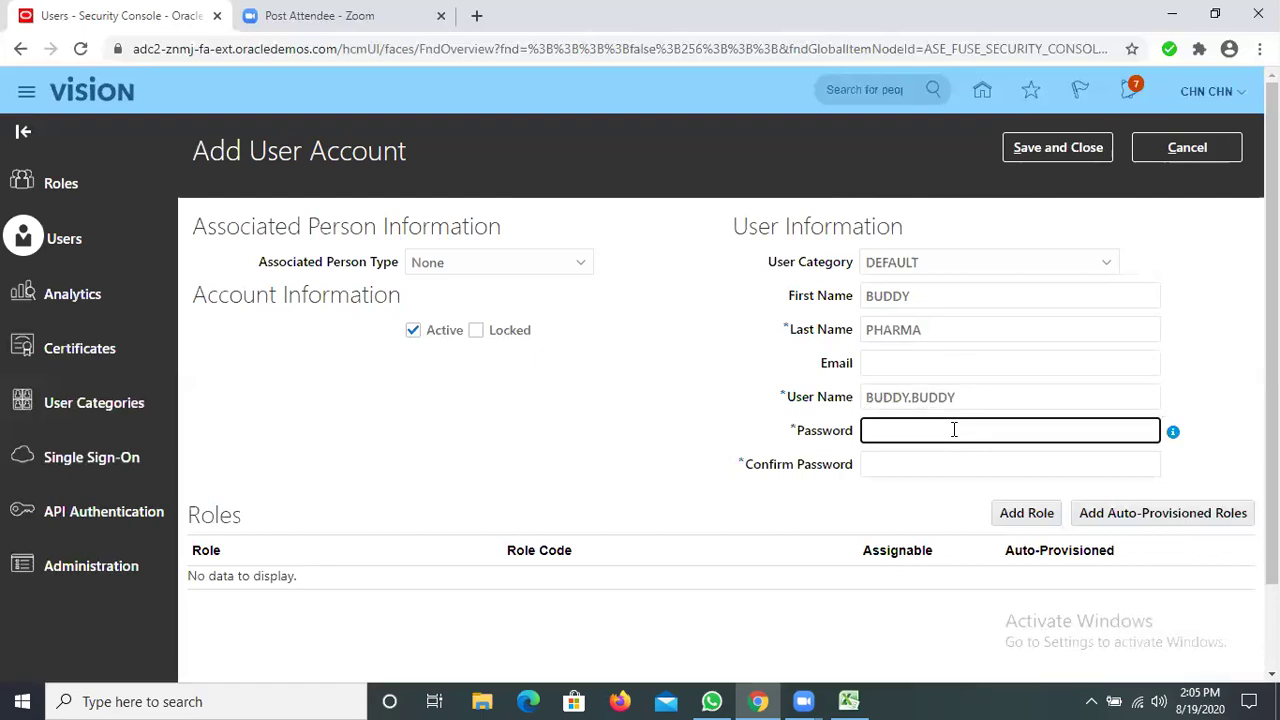
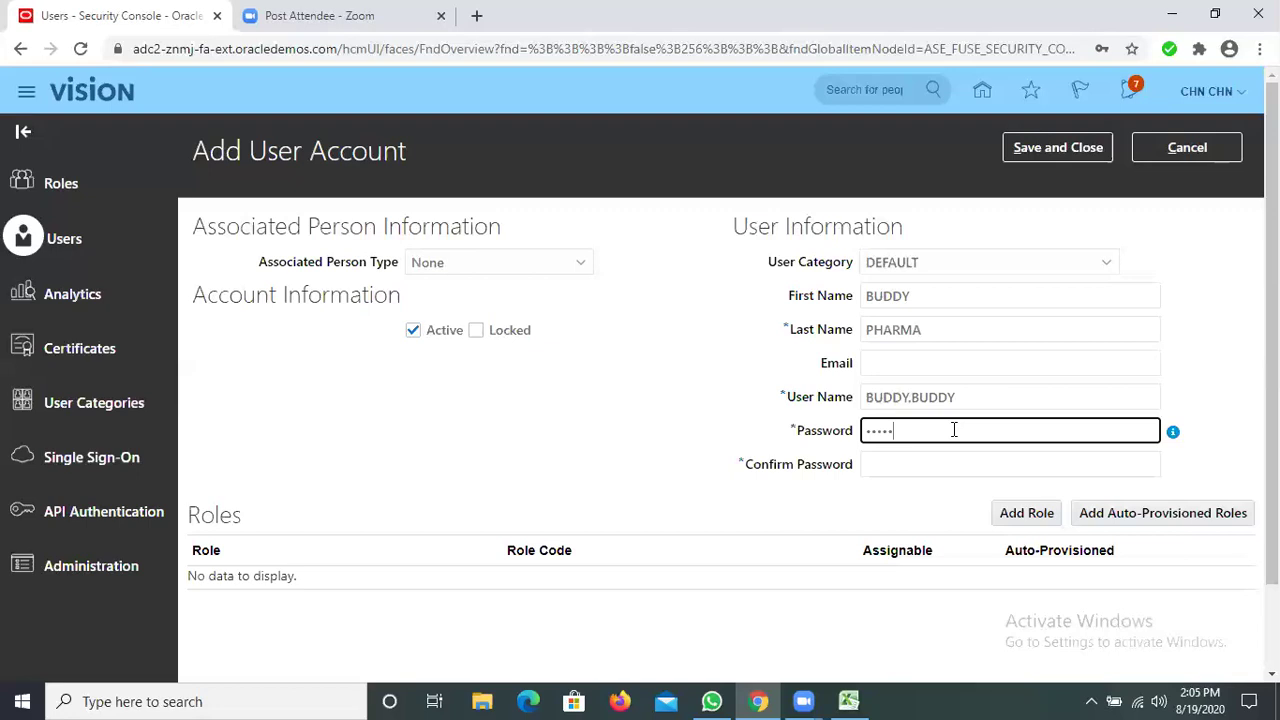
pyautogui.press('BackSpace')
pyautogui.press('BackSpace')
pyautogui.press('BackSpace')
pyautogui.press('BackSpace')
pyautogui.press('BackSpace')
pyautogui.click(920, 472)
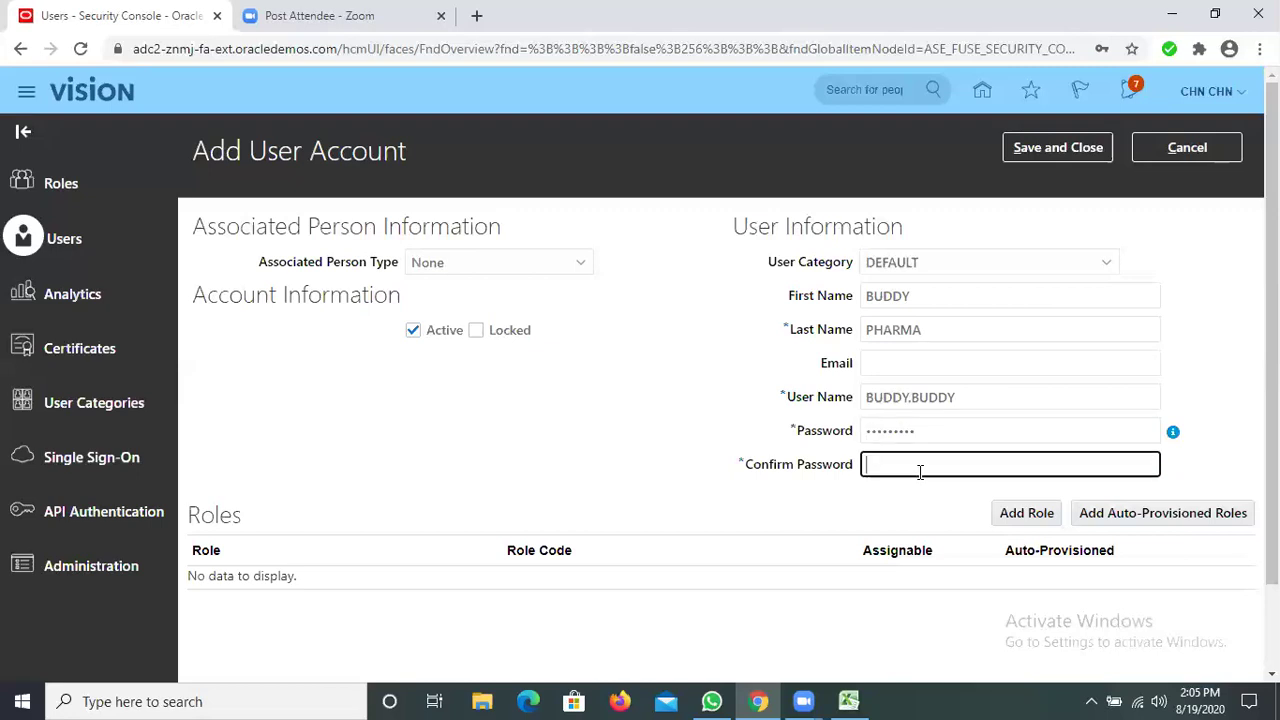
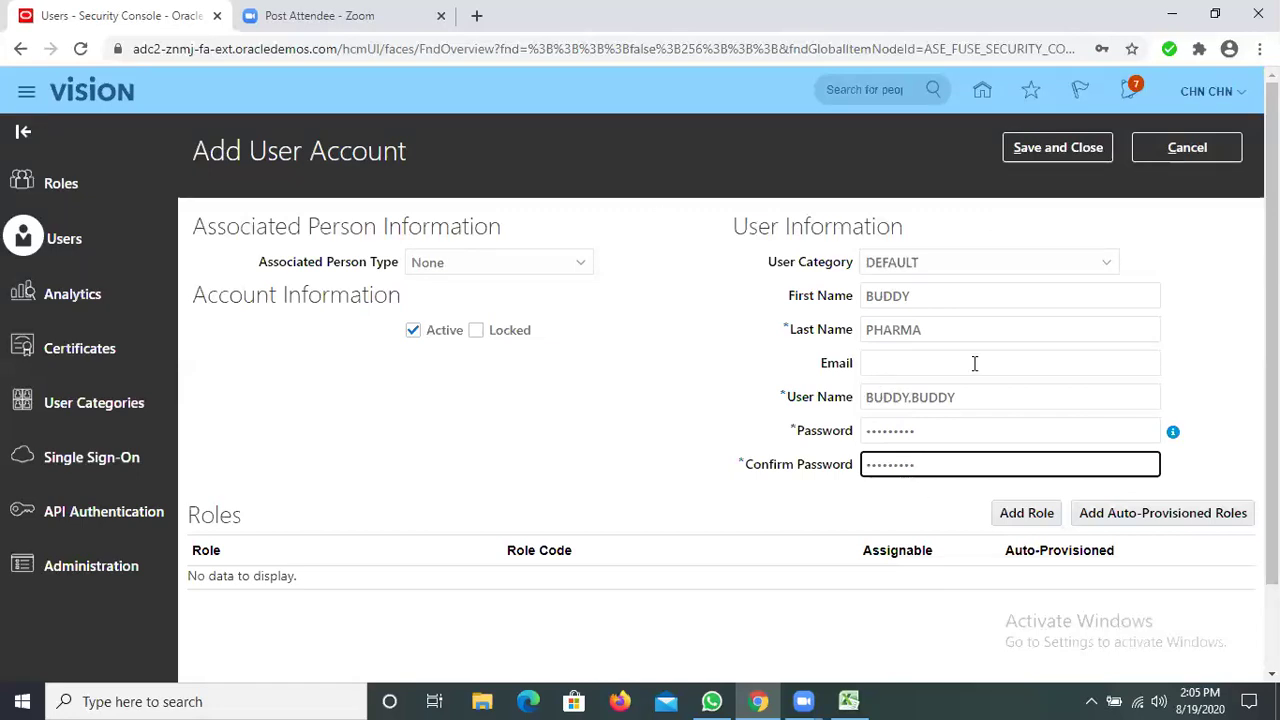
# Step: Save and close the new user account form
pyautogui.click(1053, 150)
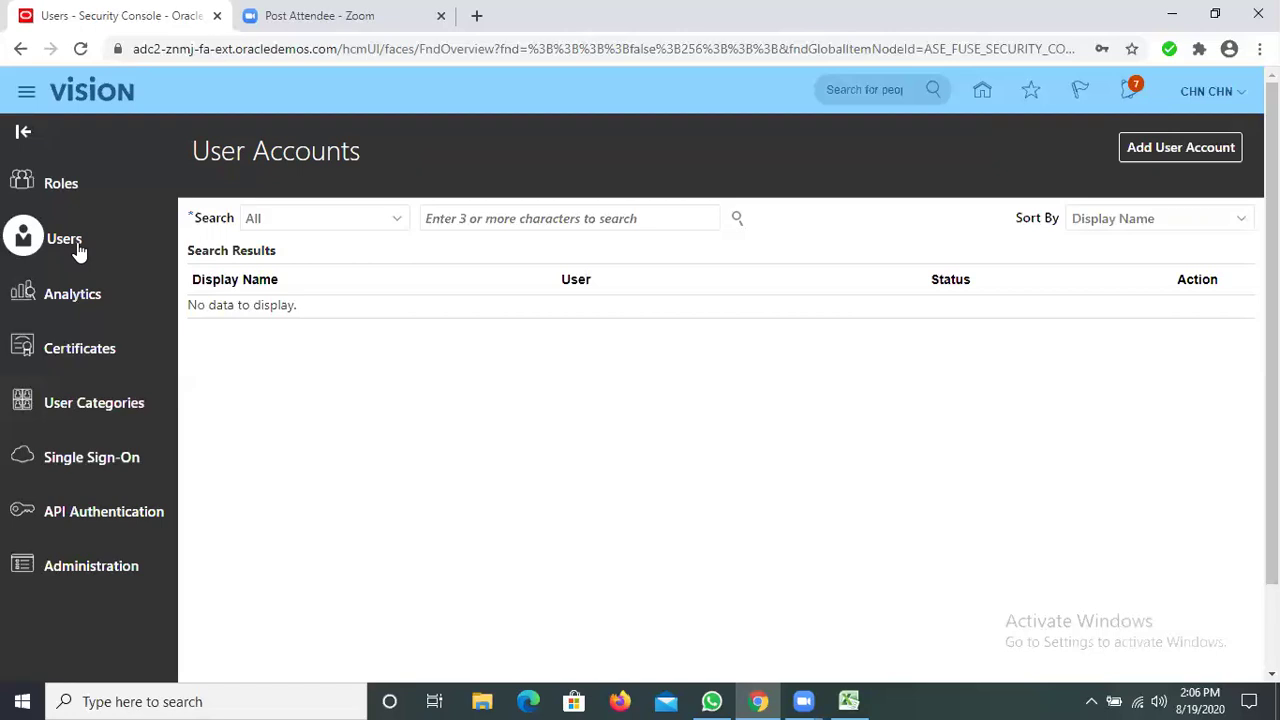
# Step: Sign out through the user menu and confirm the single sign-off
pyautogui.click(1240, 95)
pyautogui.click(1236, 94)
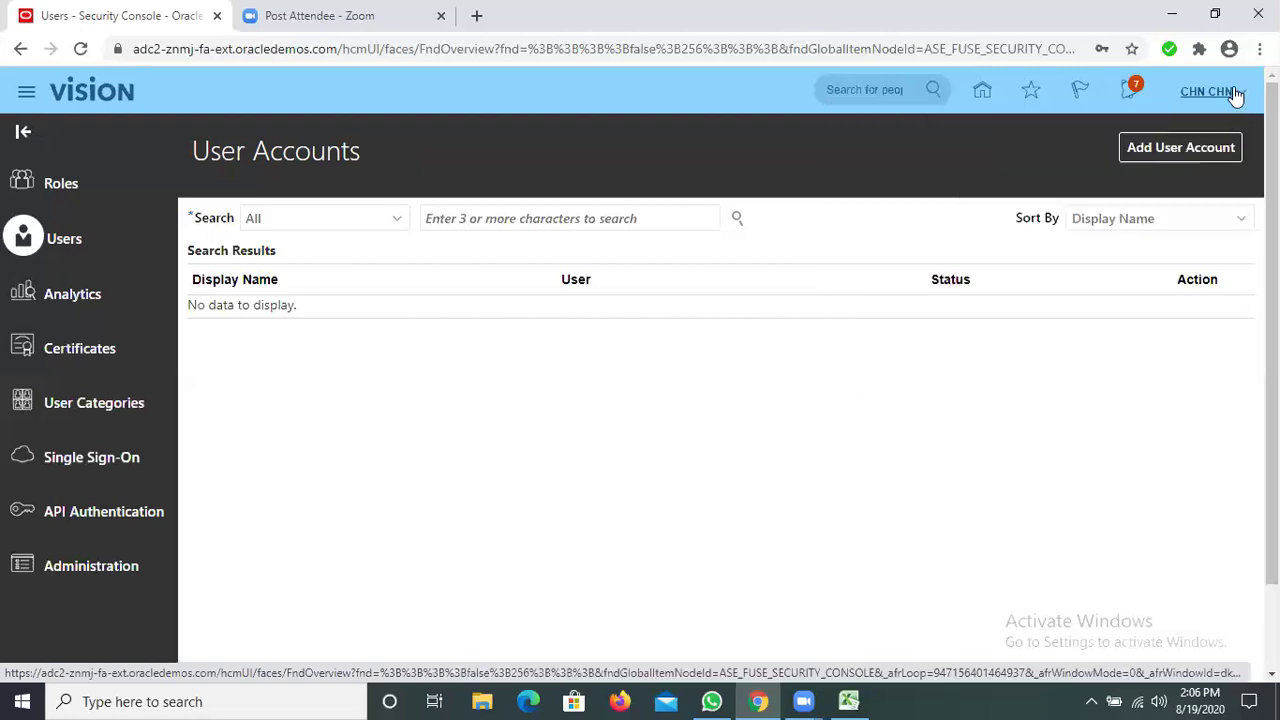
pyautogui.click(1236, 94)
pyautogui.click(1199, 129)
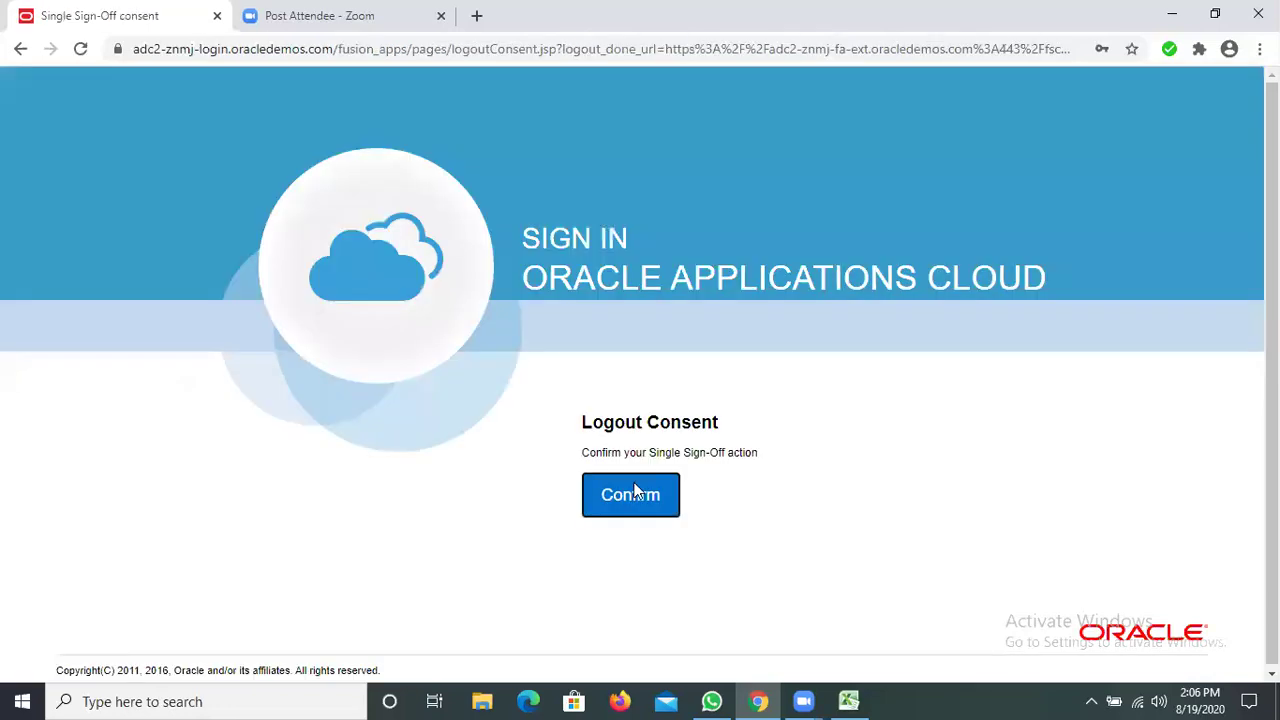
pyautogui.click(635, 496)
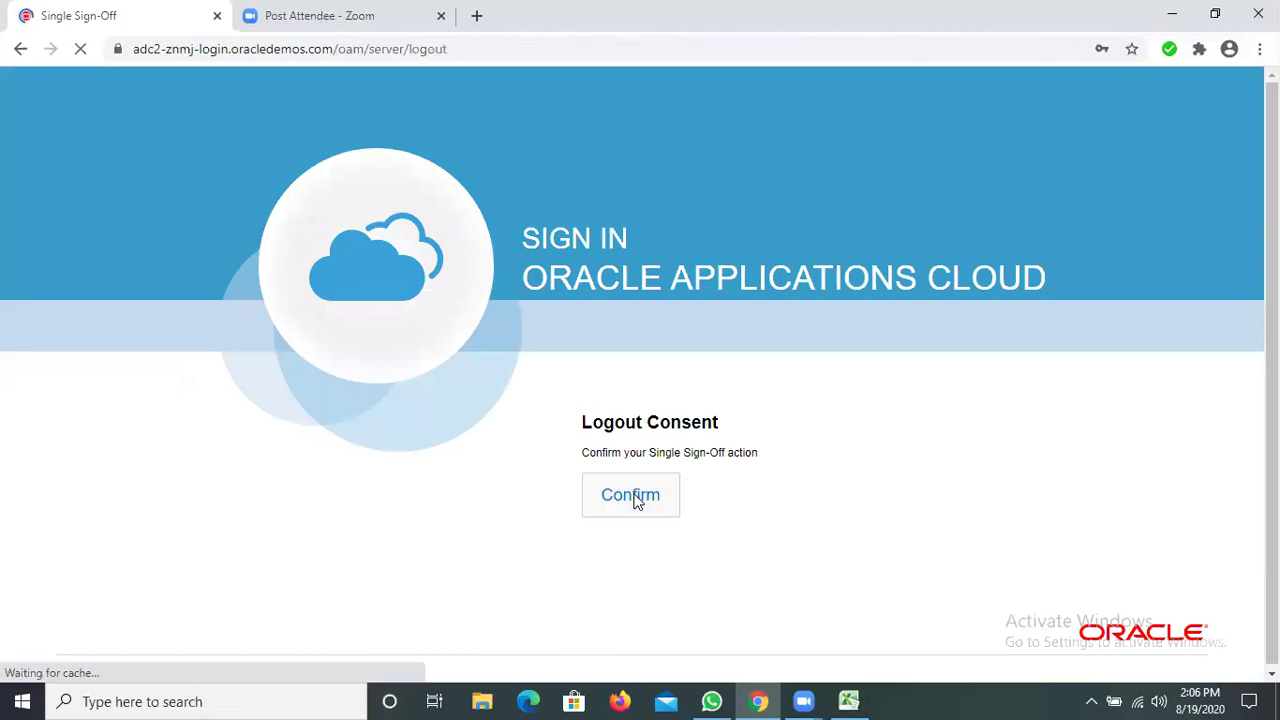
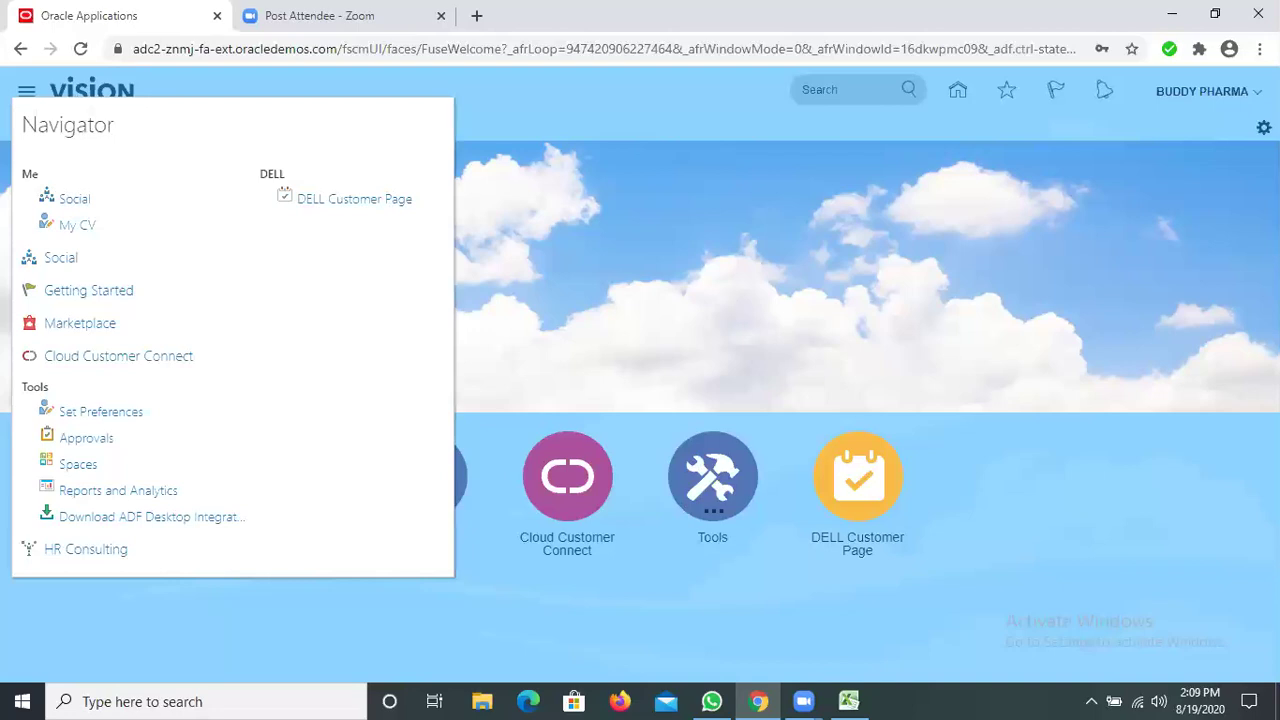
# Step: Close the Navigator list with Escape
pyautogui.press('Escape')
pyautogui.click(1202, 91)
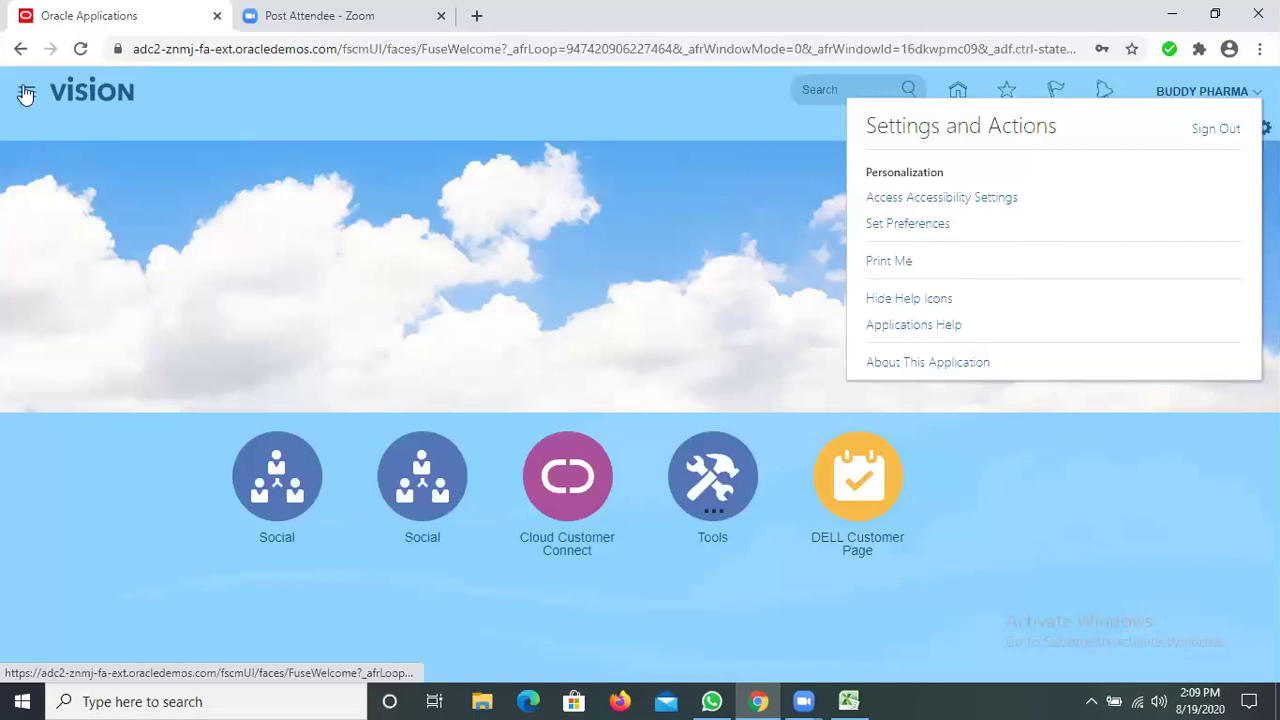
pyautogui.click(92, 441)
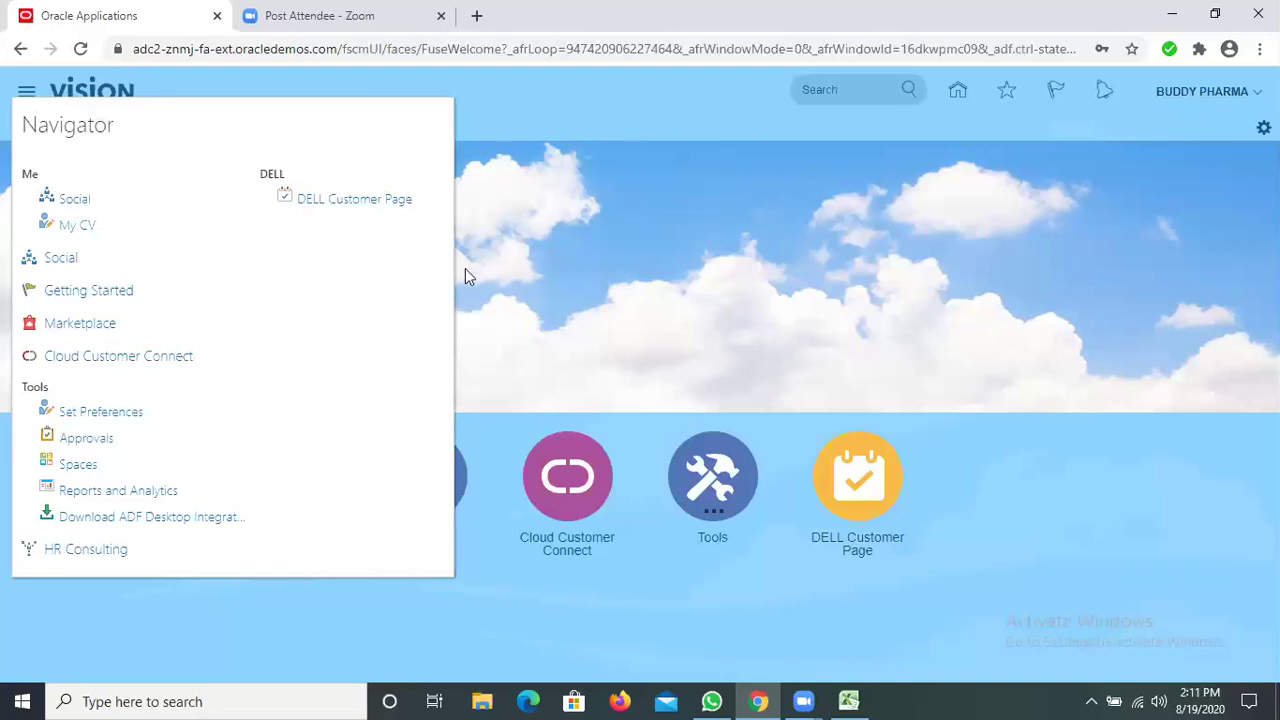
# Step: Close the Navigator and sign out of the application, confirming the single sign-off
pyautogui.click(1140, 168)
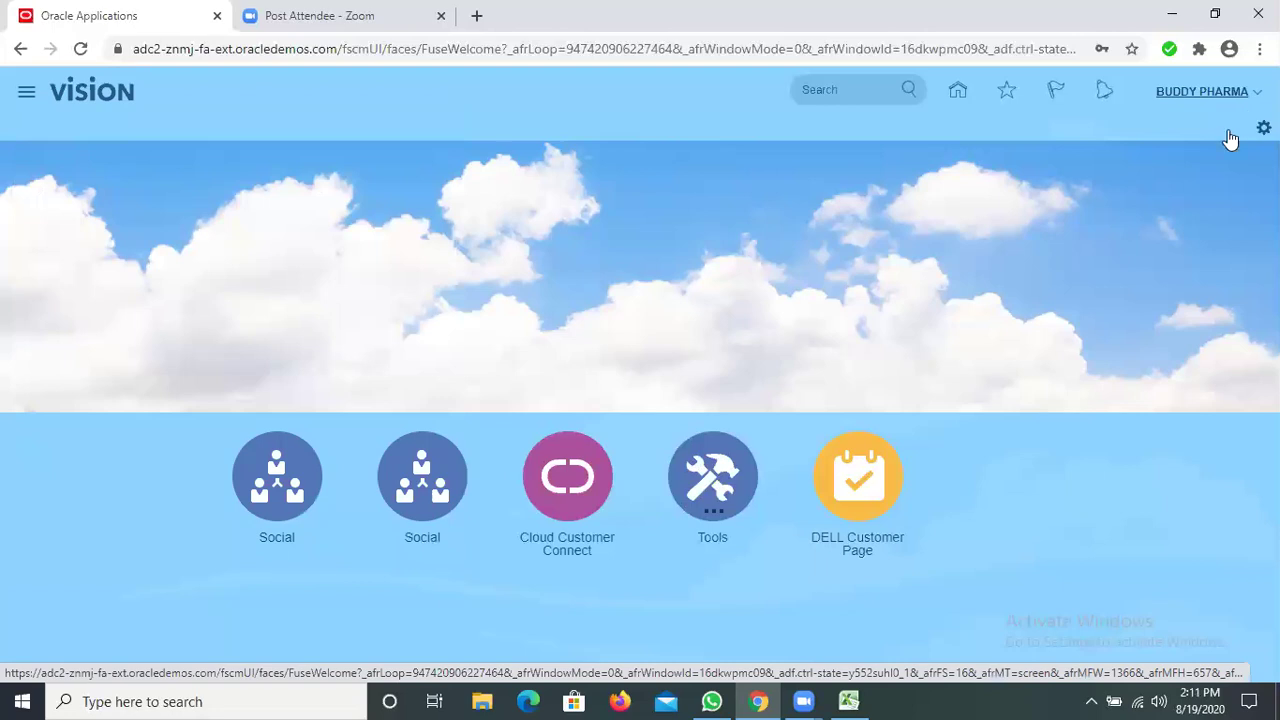
pyautogui.click(1261, 126)
pyautogui.click(1227, 130)
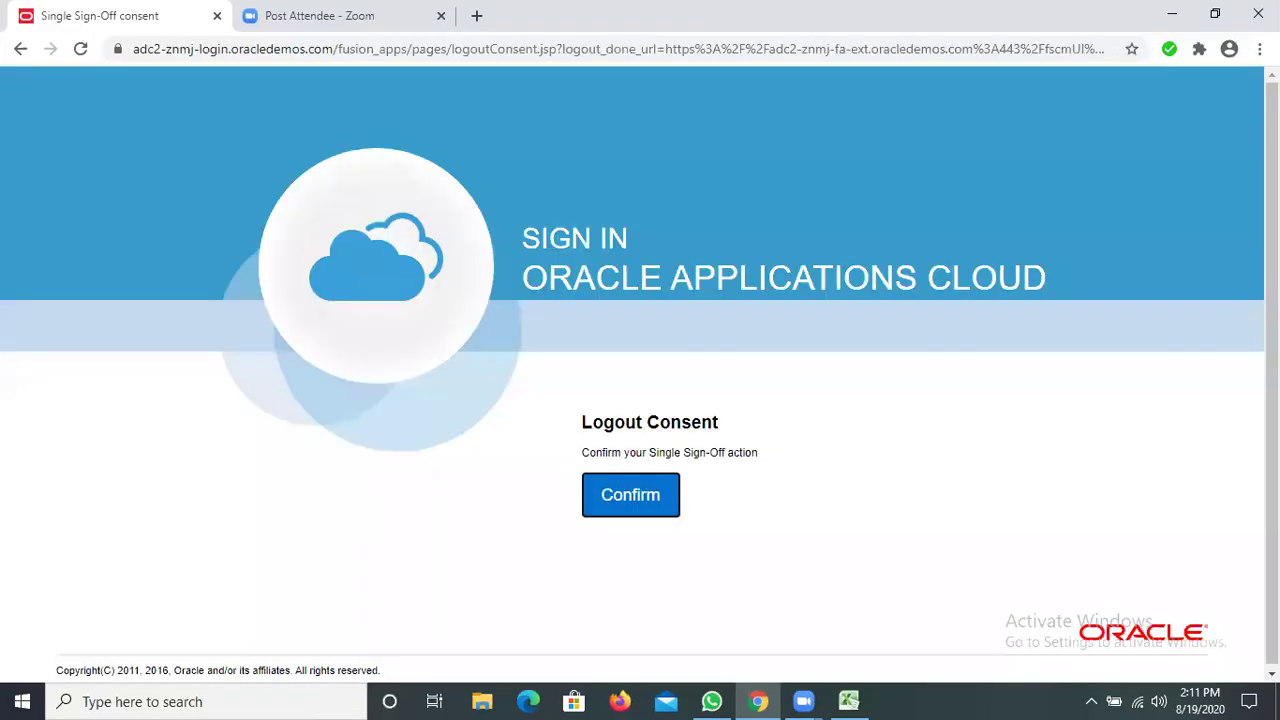
pyautogui.click(609, 478)
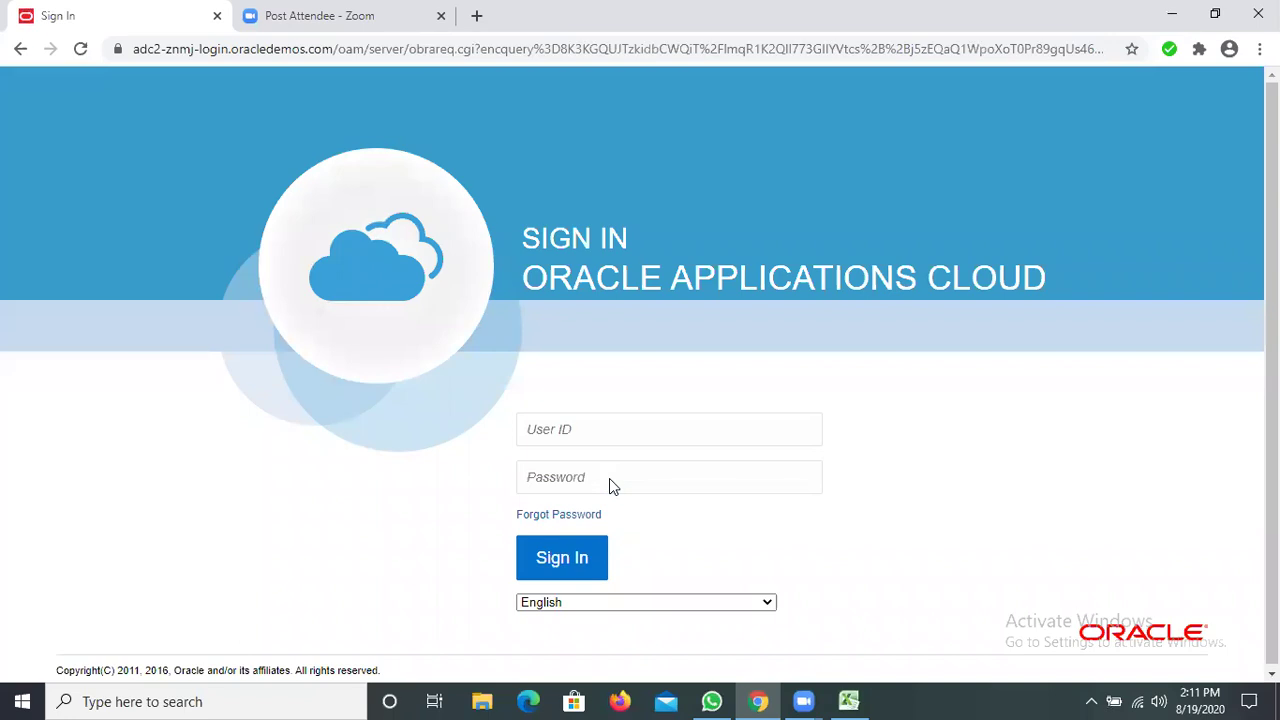
# Step: Sign in as a different user with that user's ID and password
pyautogui.click(616, 430)
pyautogui.write('ch')
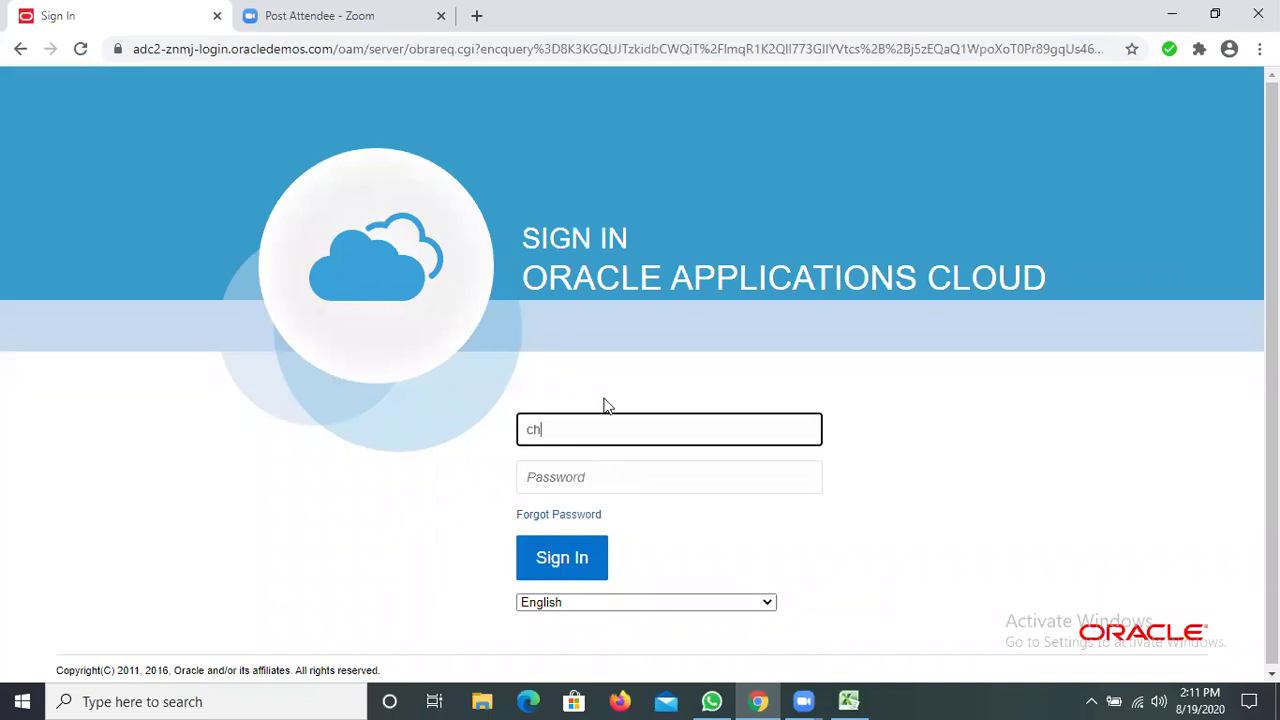
pyautogui.write('N.CHN')
pyautogui.click(585, 473)
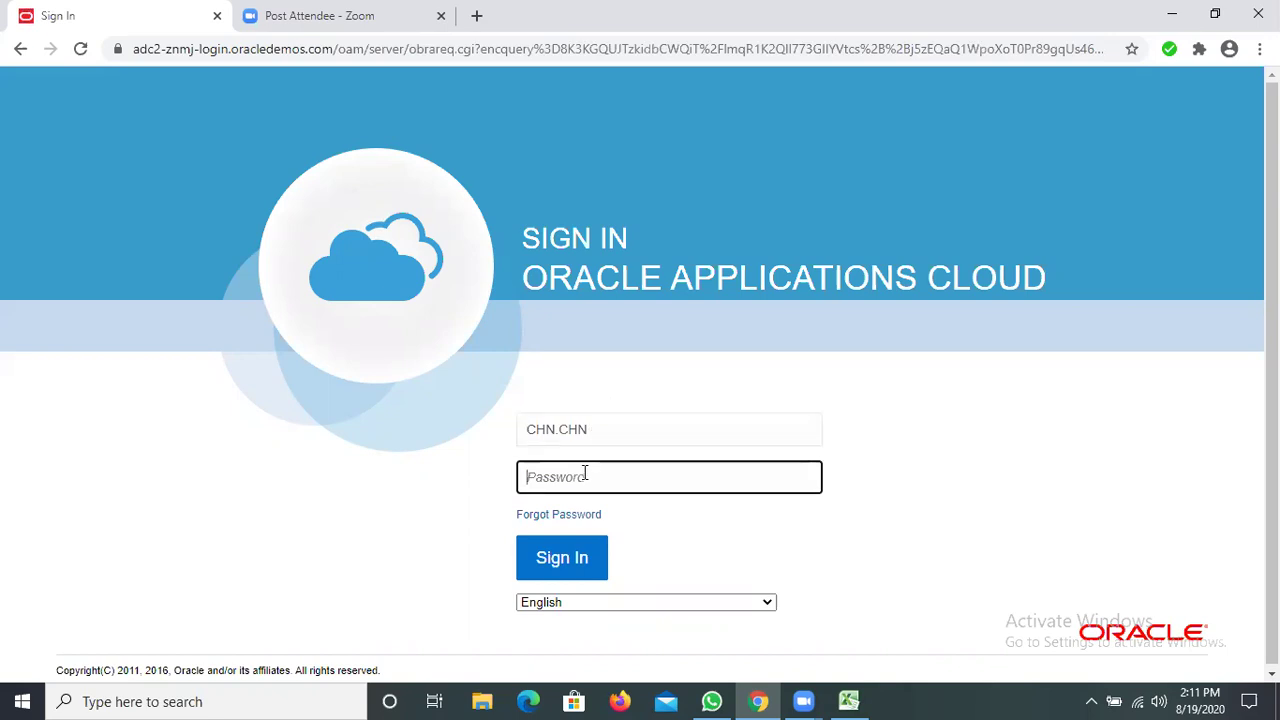
pyautogui.write('•••••••••')
pyautogui.click(572, 548)
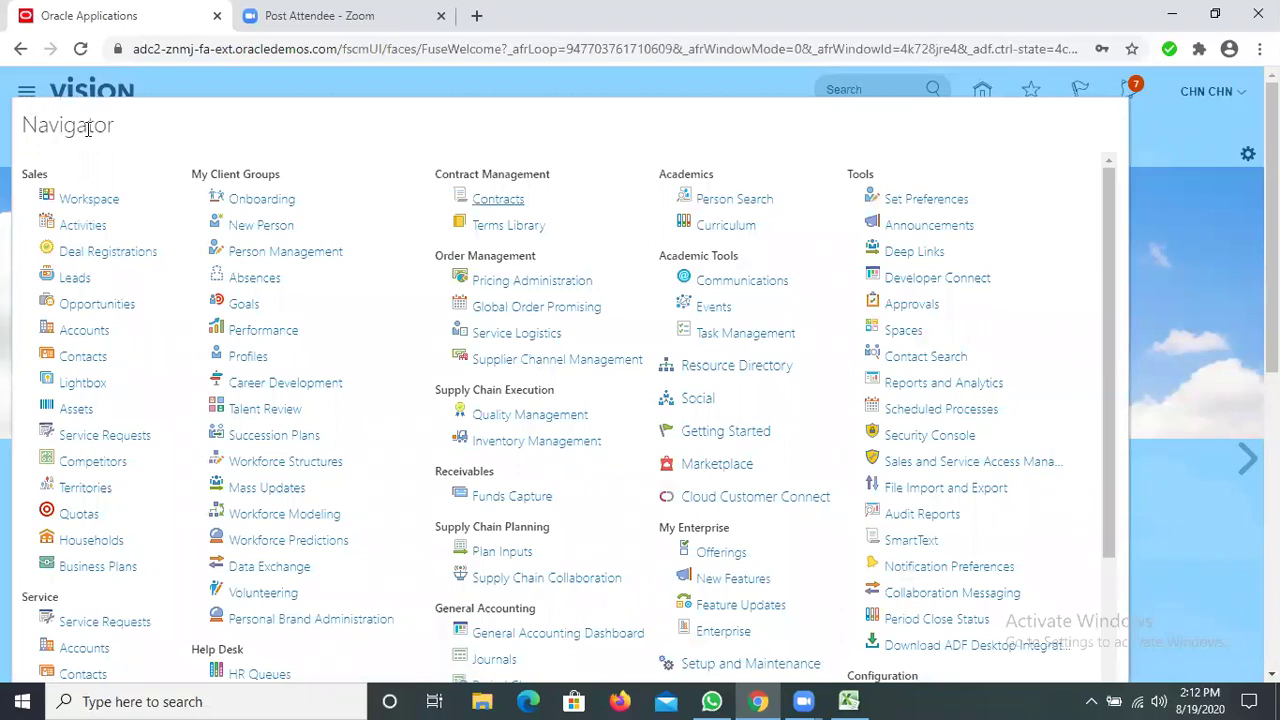
# Step: Open the Security Console from the Navigator's Tools section
pyautogui.click(930, 436)
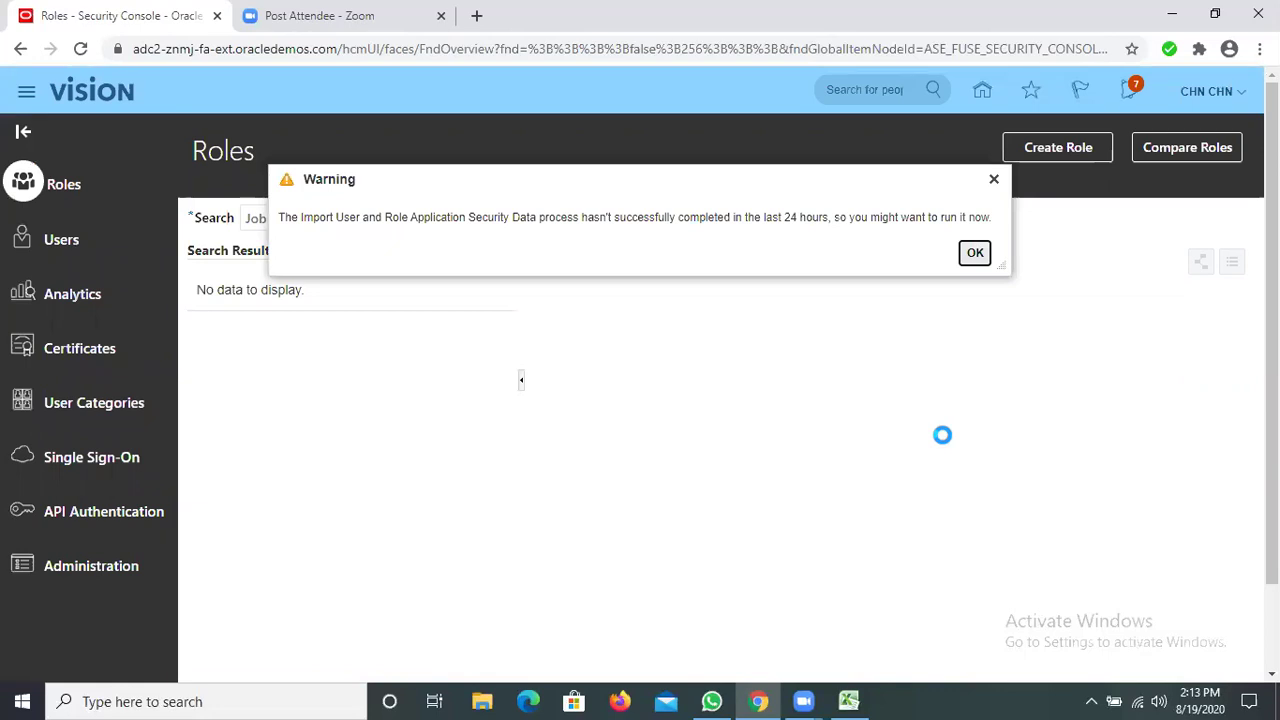
# Step: Dismiss the warning about the security data import process
pyautogui.click(975, 254)
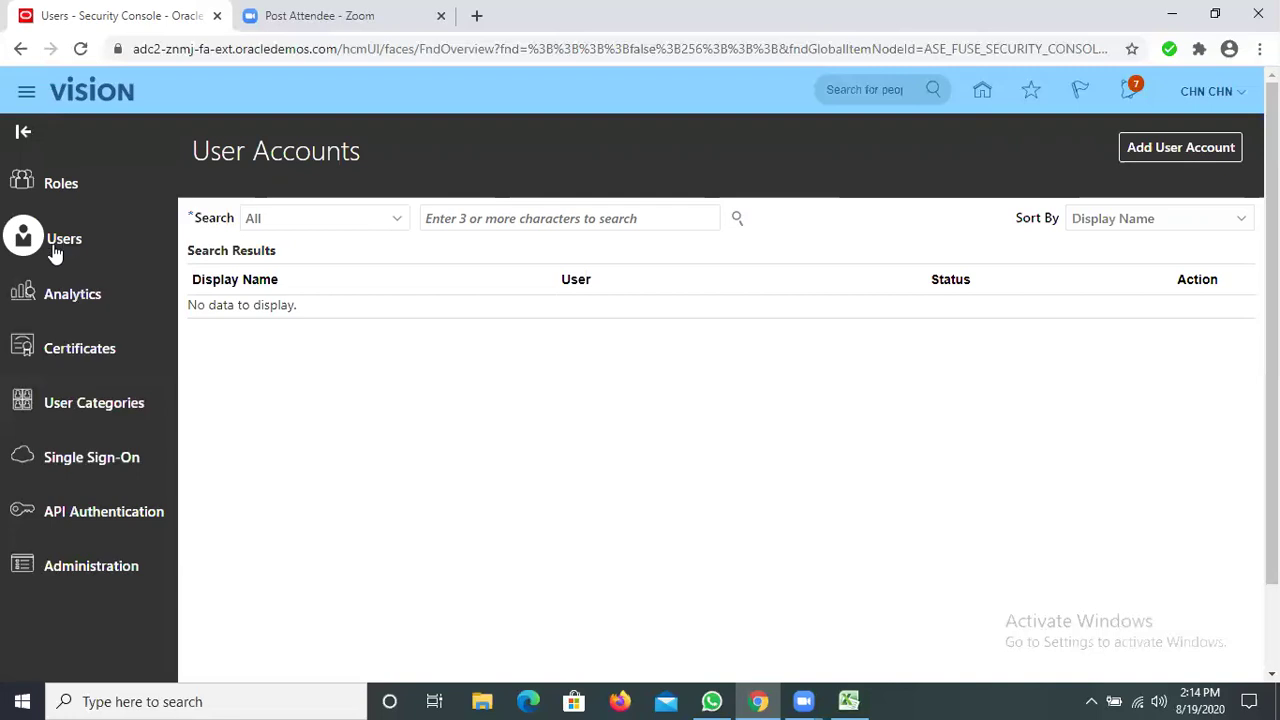
# Step: Search user accounts by user name and open the BUDDY PHARMA account details
pyautogui.click(455, 218)
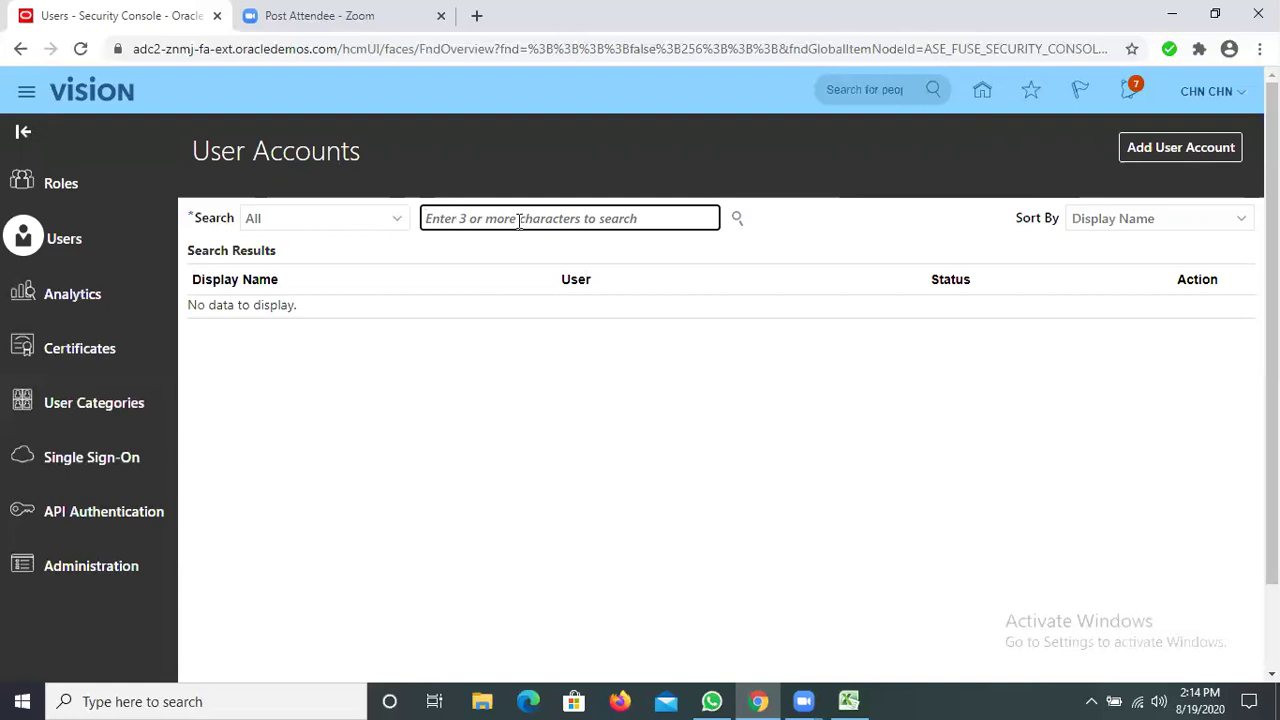
pyautogui.write('ddy.')
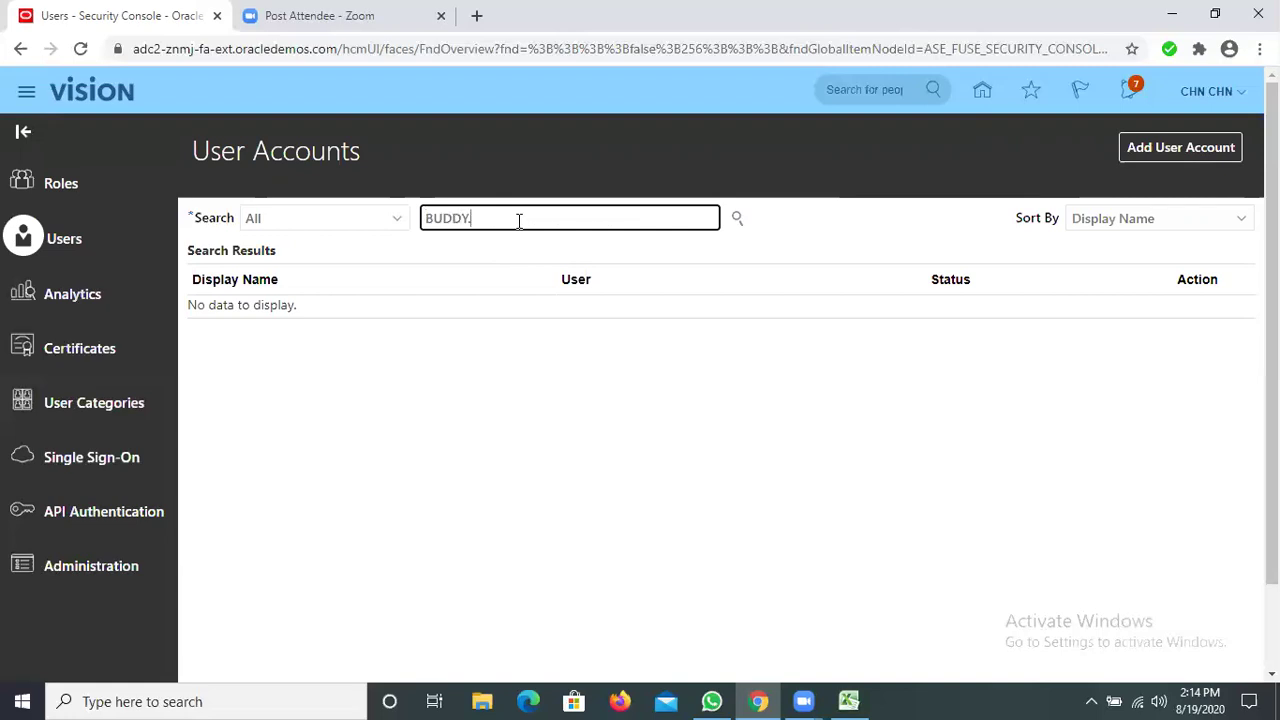
pyautogui.write('buddy')
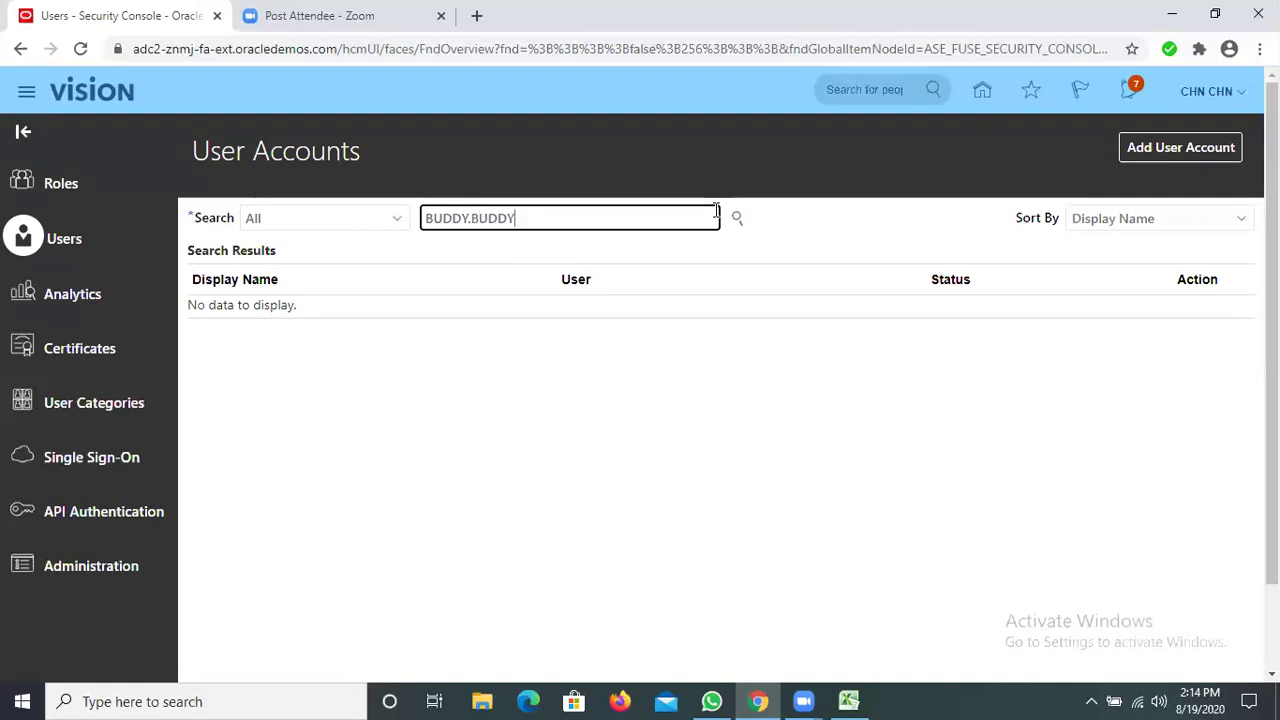
pyautogui.click(733, 219)
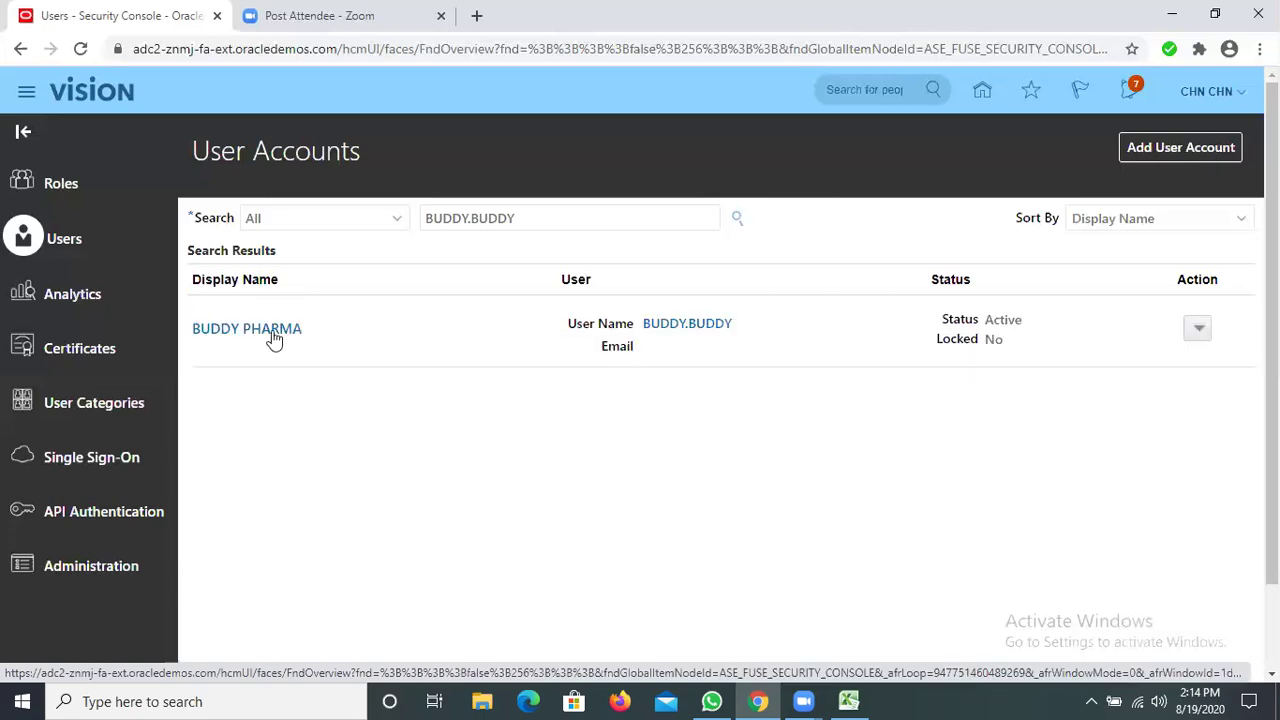
pyautogui.click(677, 327)
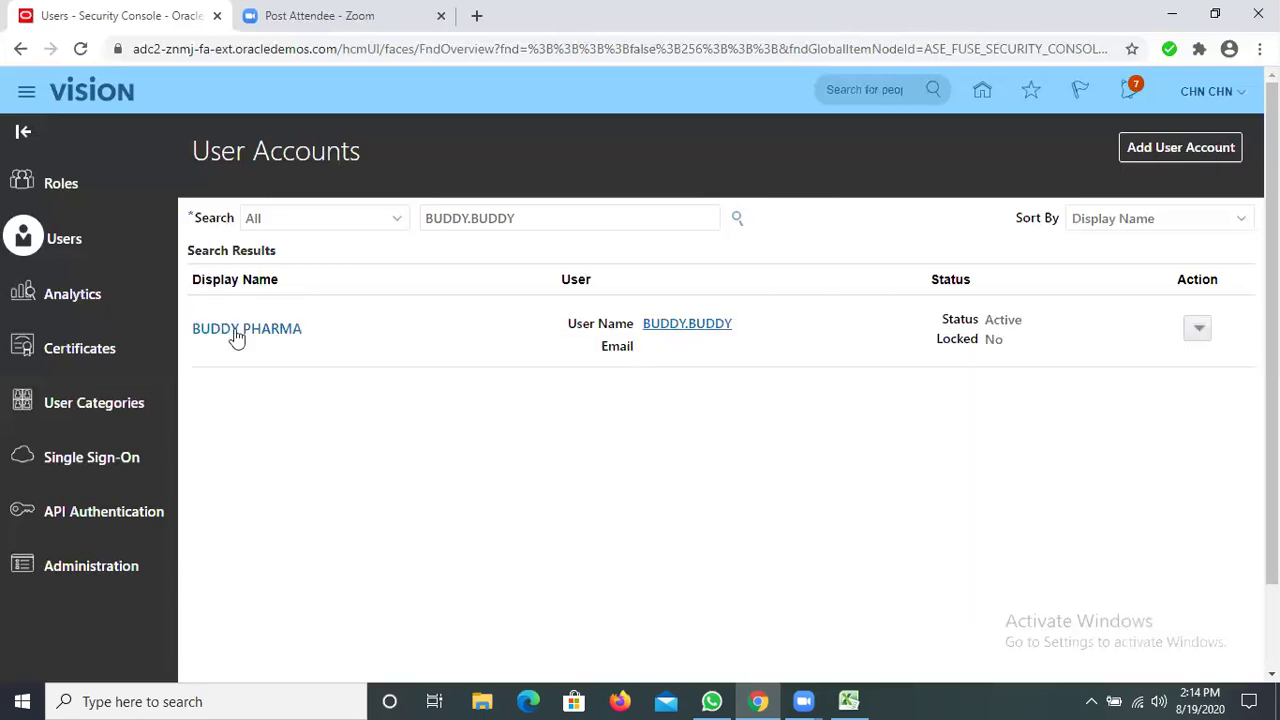
pyautogui.click(234, 329)
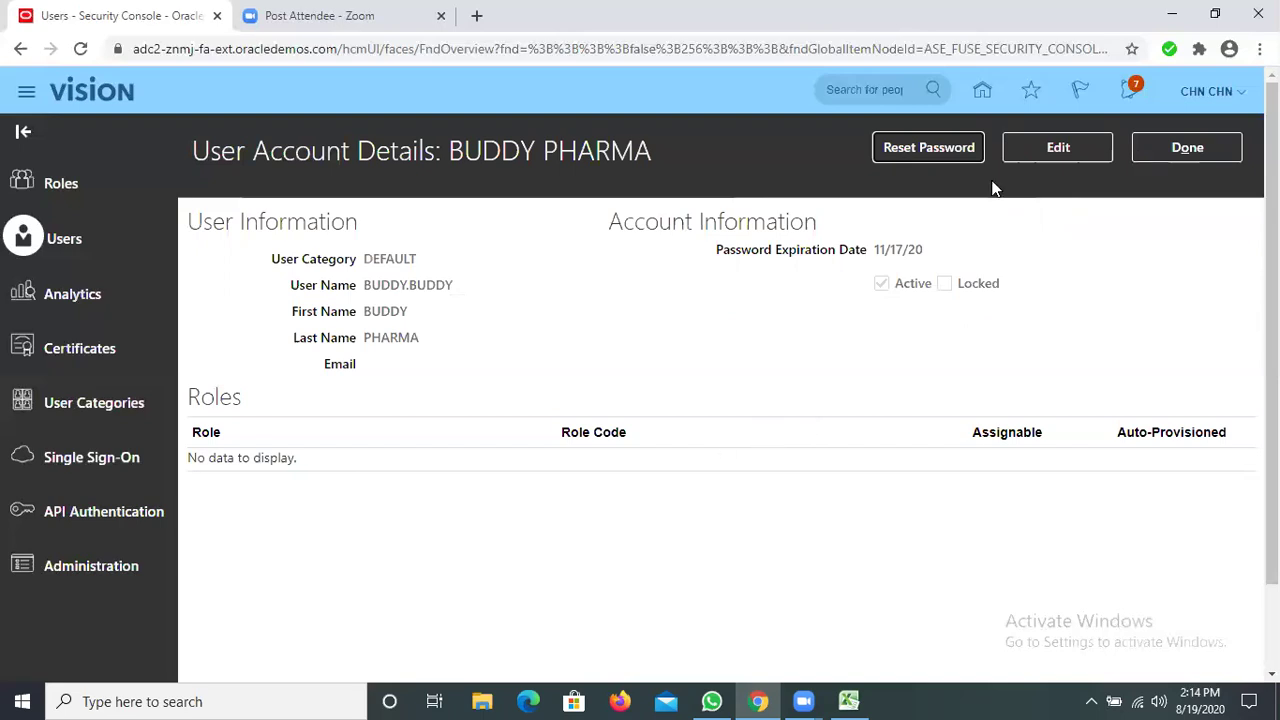
# Step: Edit the account and search roles for 'APPLICATION IMPLEMENTATION CON', selecting the Consultant results
pyautogui.click(1047, 144)
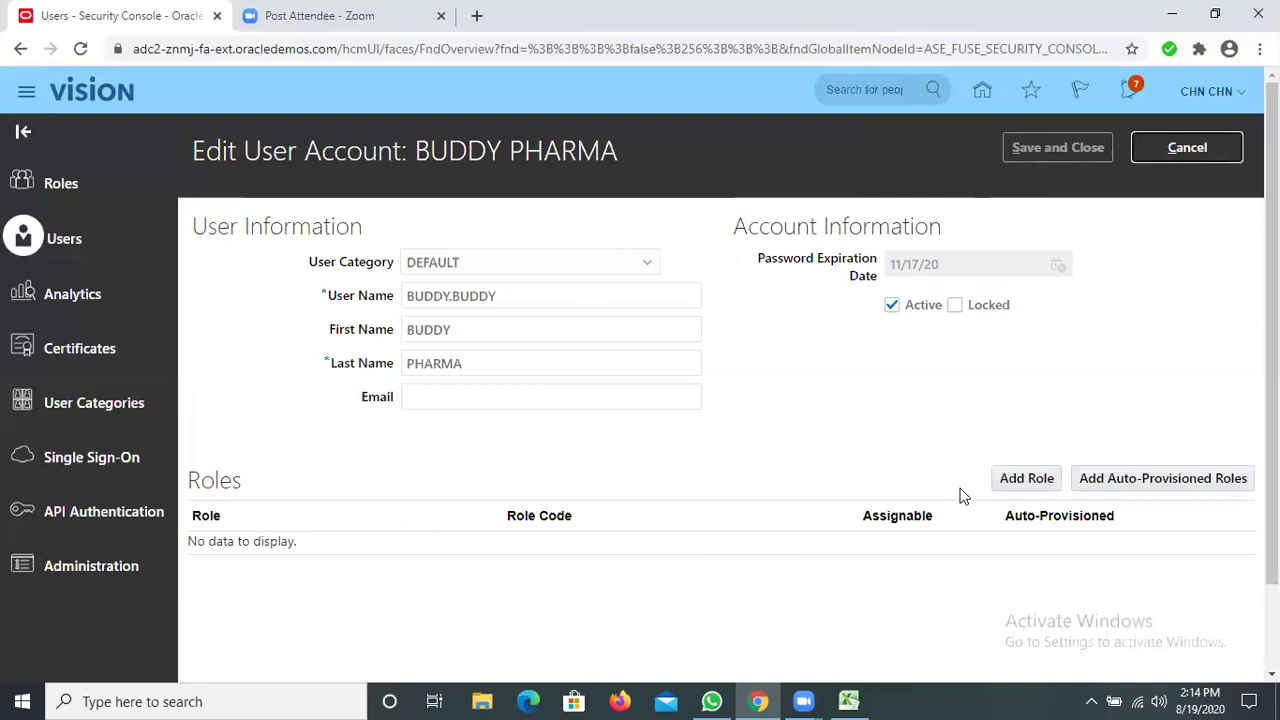
pyautogui.click(1010, 485)
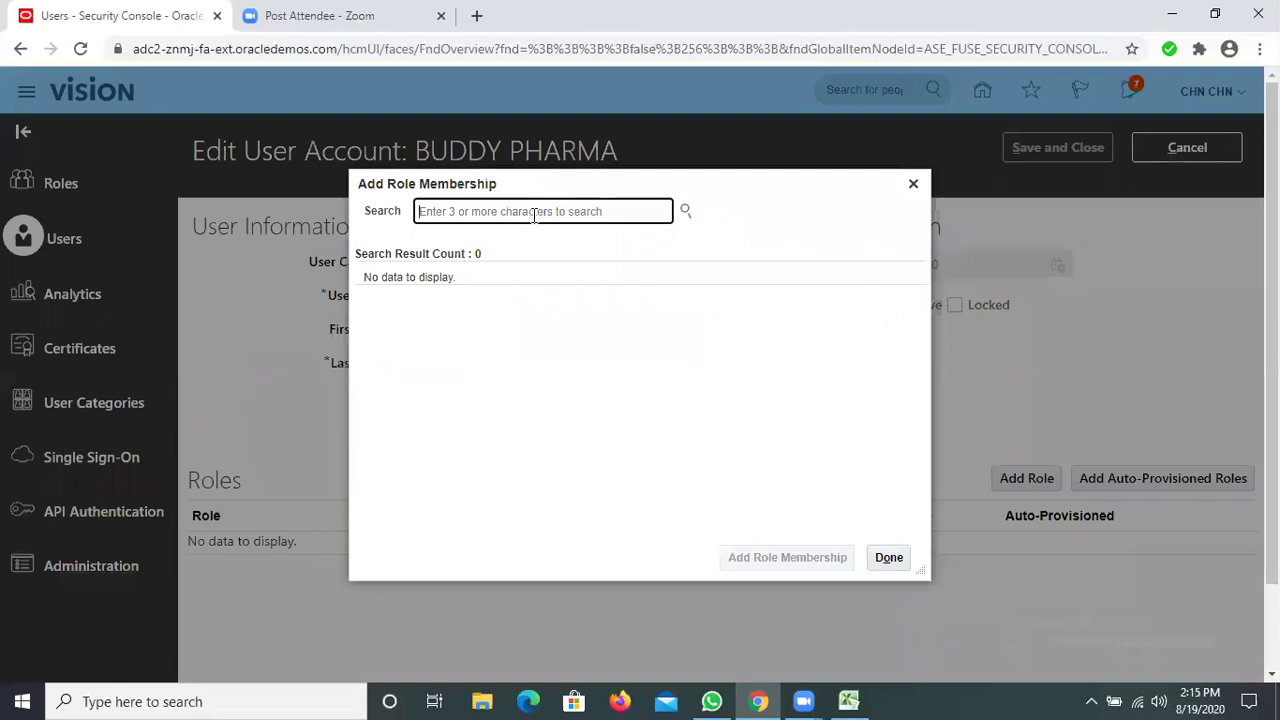
pyautogui.write('APPLICATION IMPLEM')
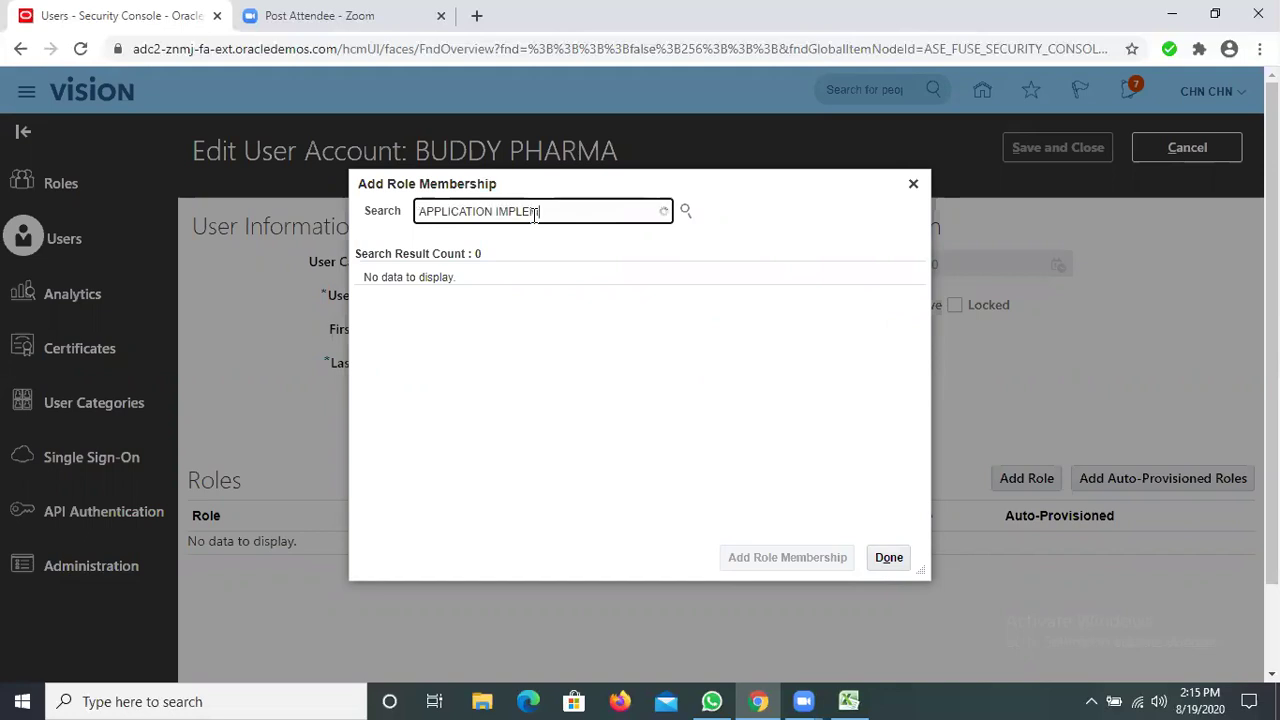
pyautogui.write('ENTATION CON')
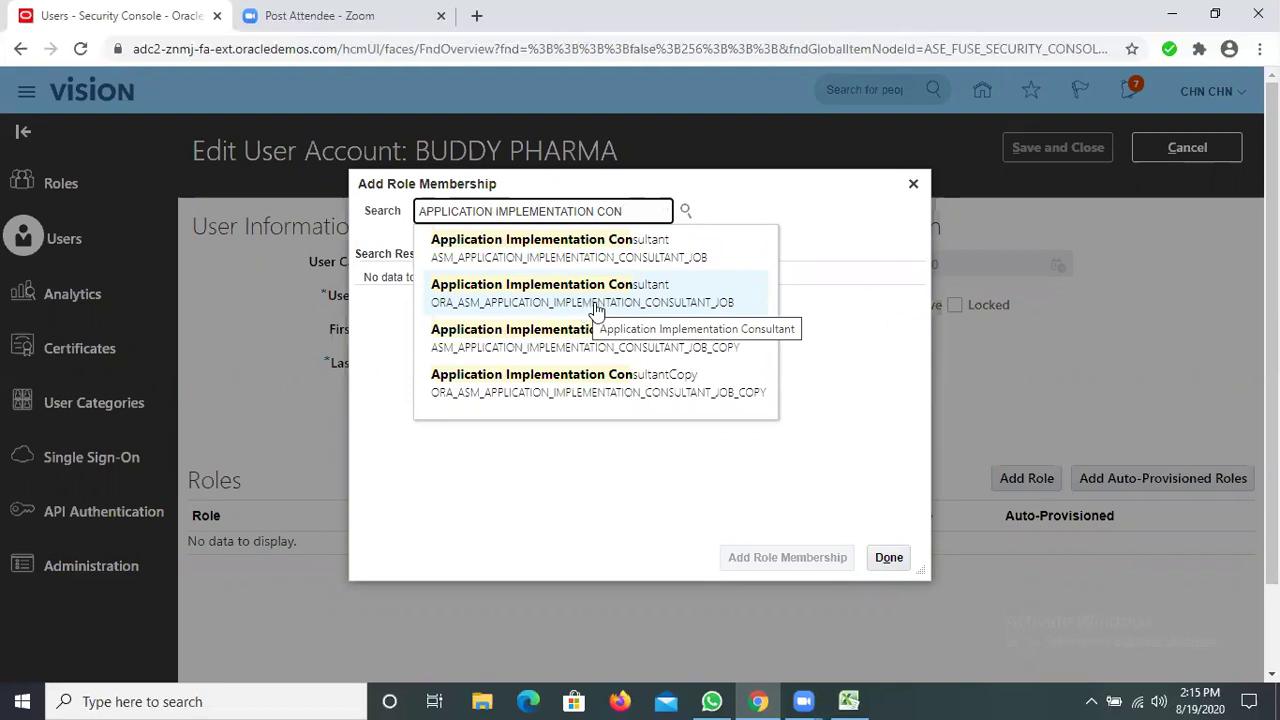
pyautogui.click(593, 305)
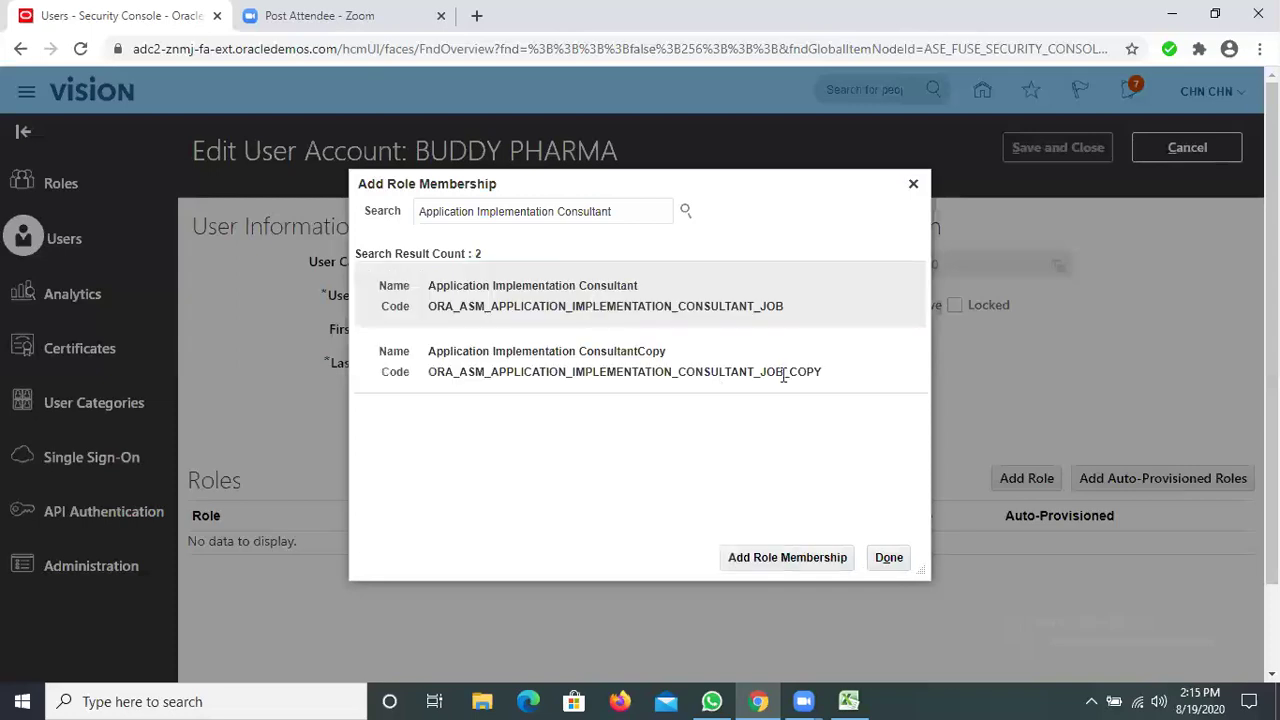
pyautogui.click(823, 373)
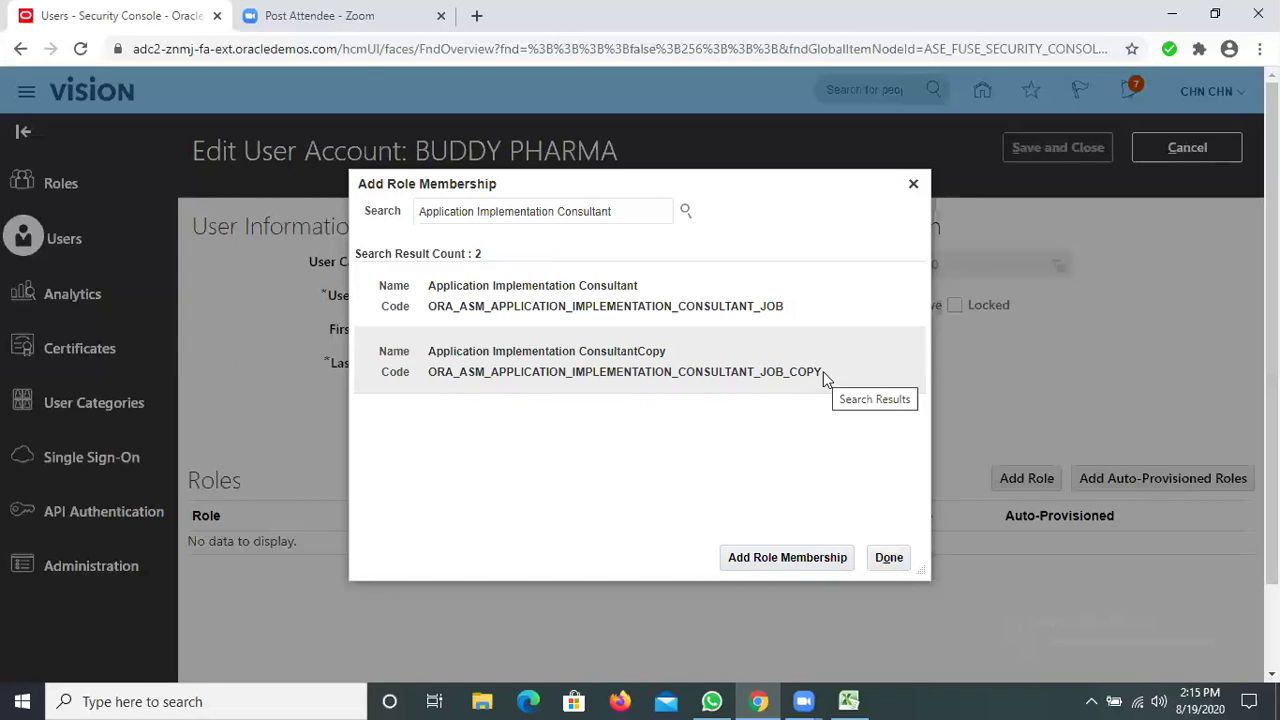
pyautogui.click(669, 305)
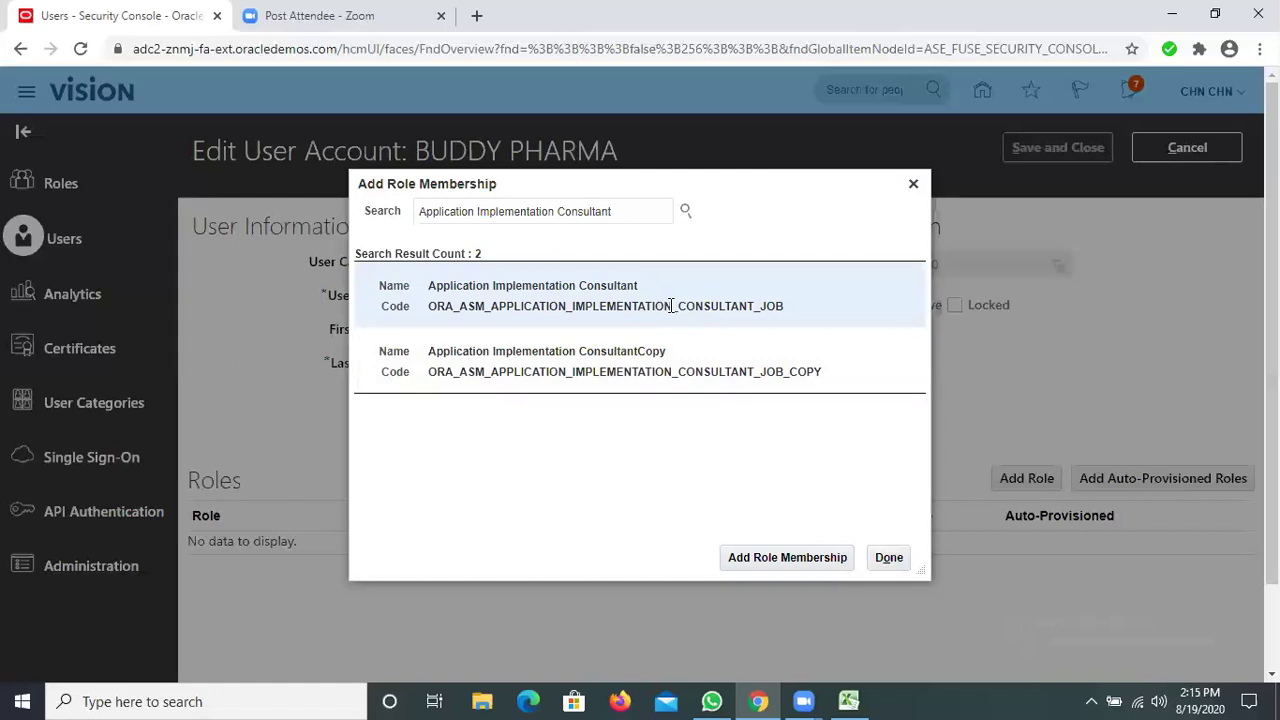
# Step: Add the selected roles, then remove the Application Implementation ConsultantCopy role from the account
pyautogui.click(785, 563)
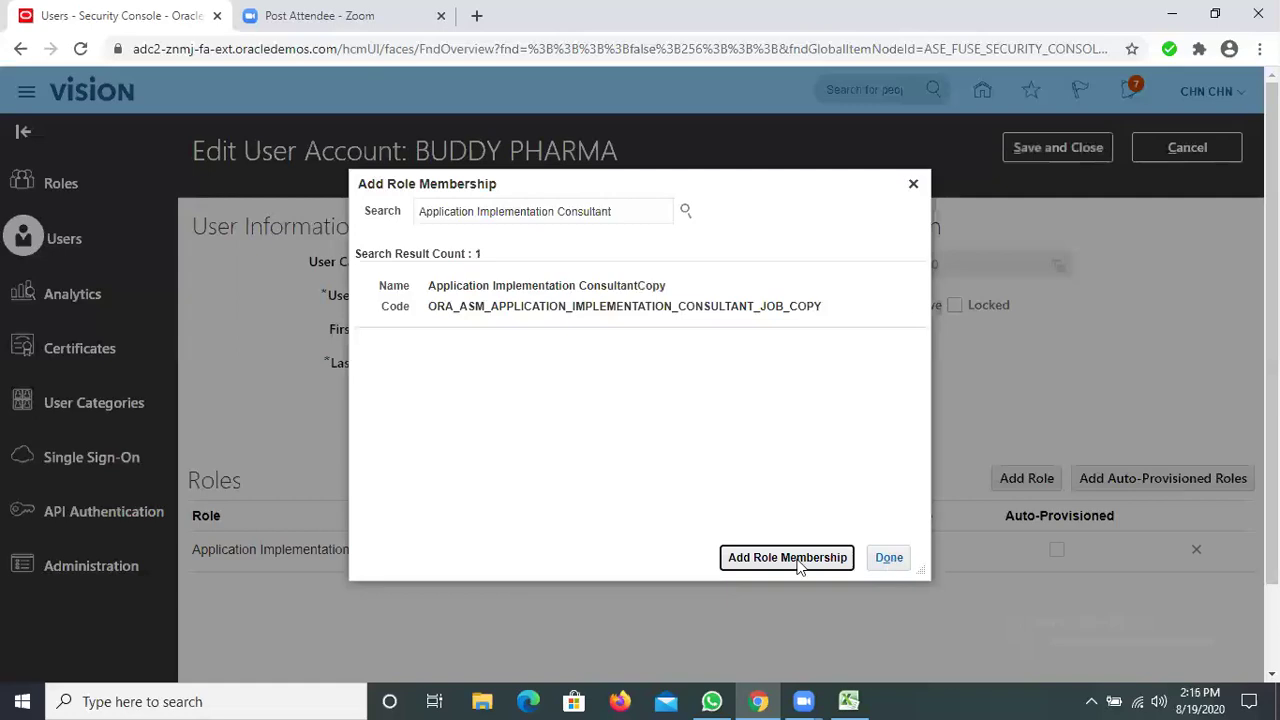
pyautogui.click(880, 558)
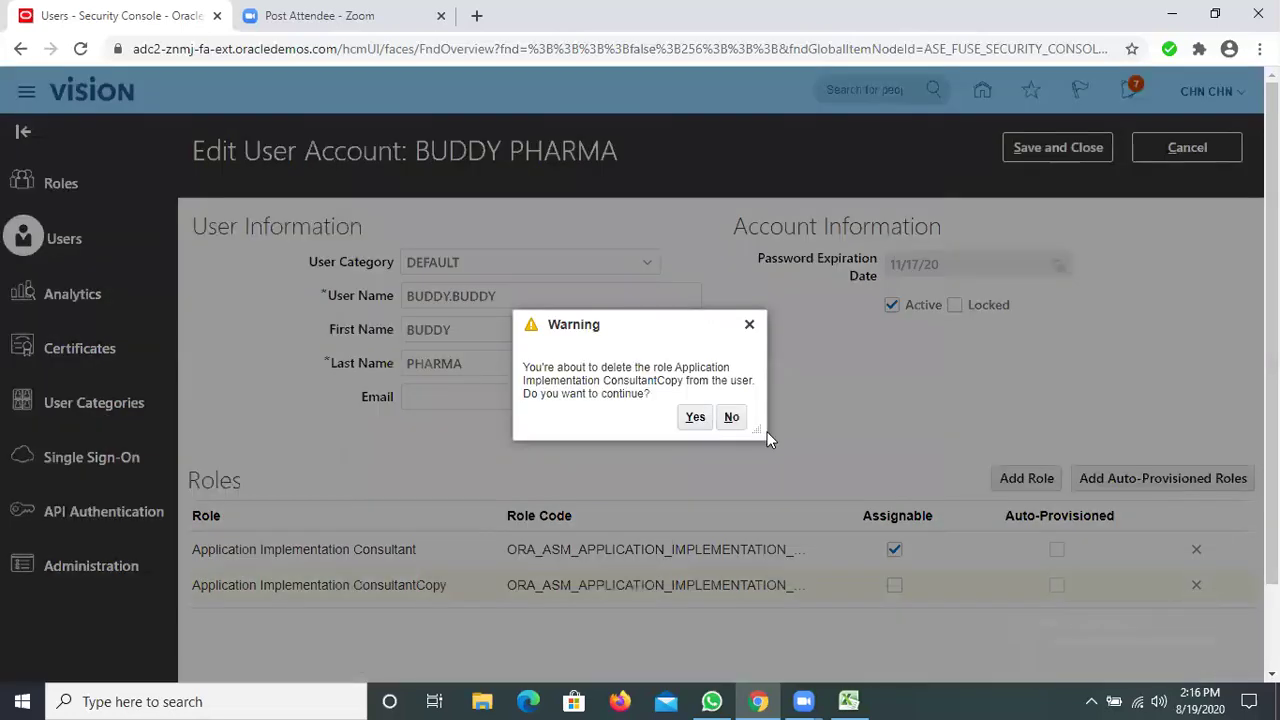
pyautogui.click(697, 419)
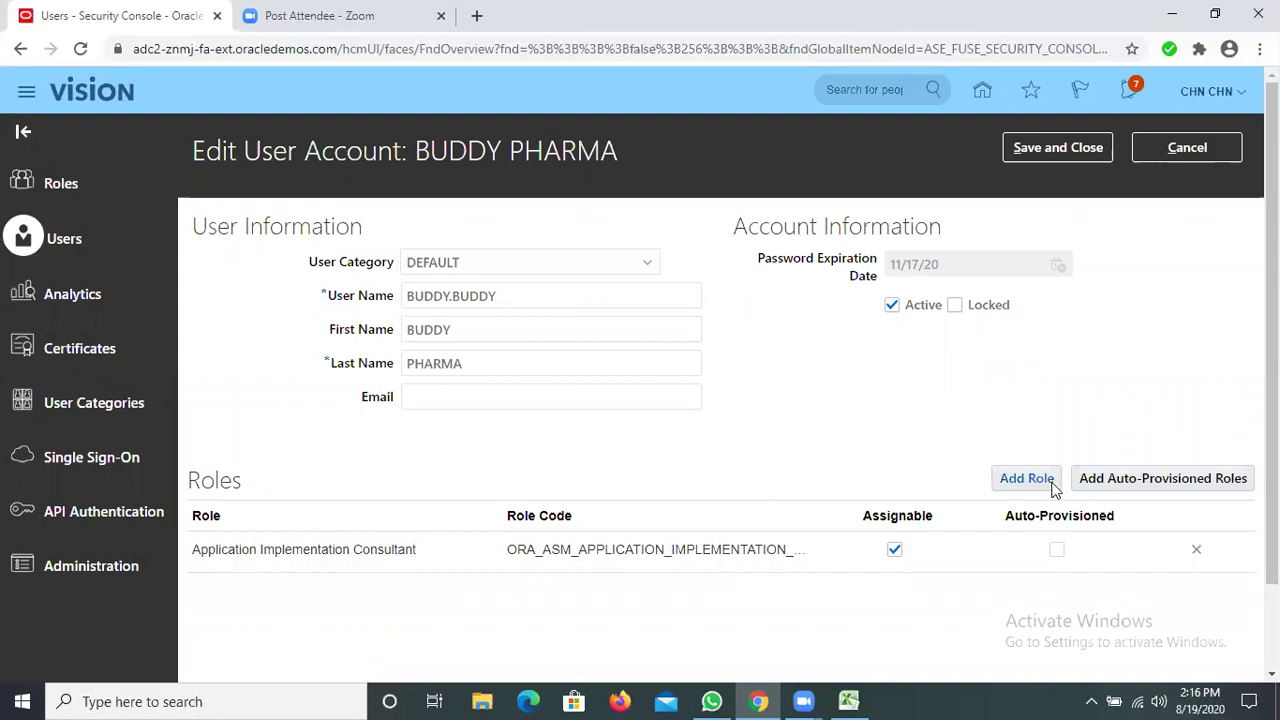
# Step: Search for the IT Security Manager role and add it to the user account
pyautogui.click(1018, 481)
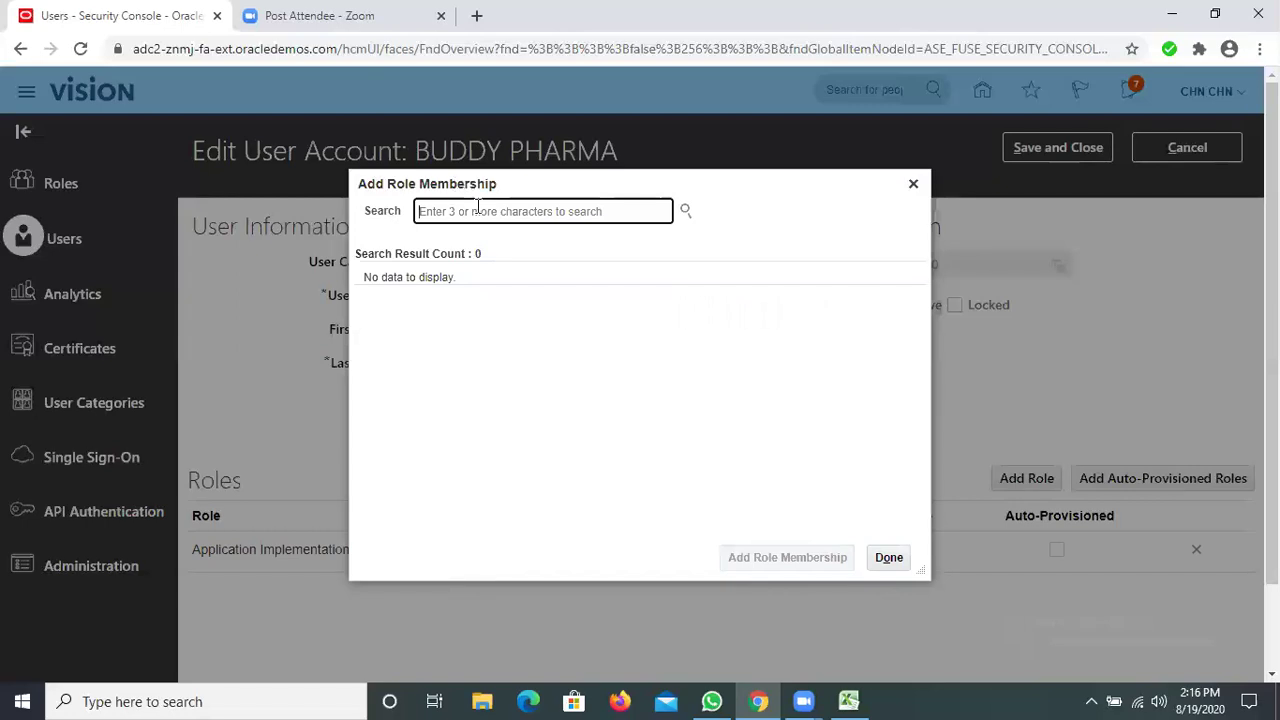
pyautogui.write('ITSEC')
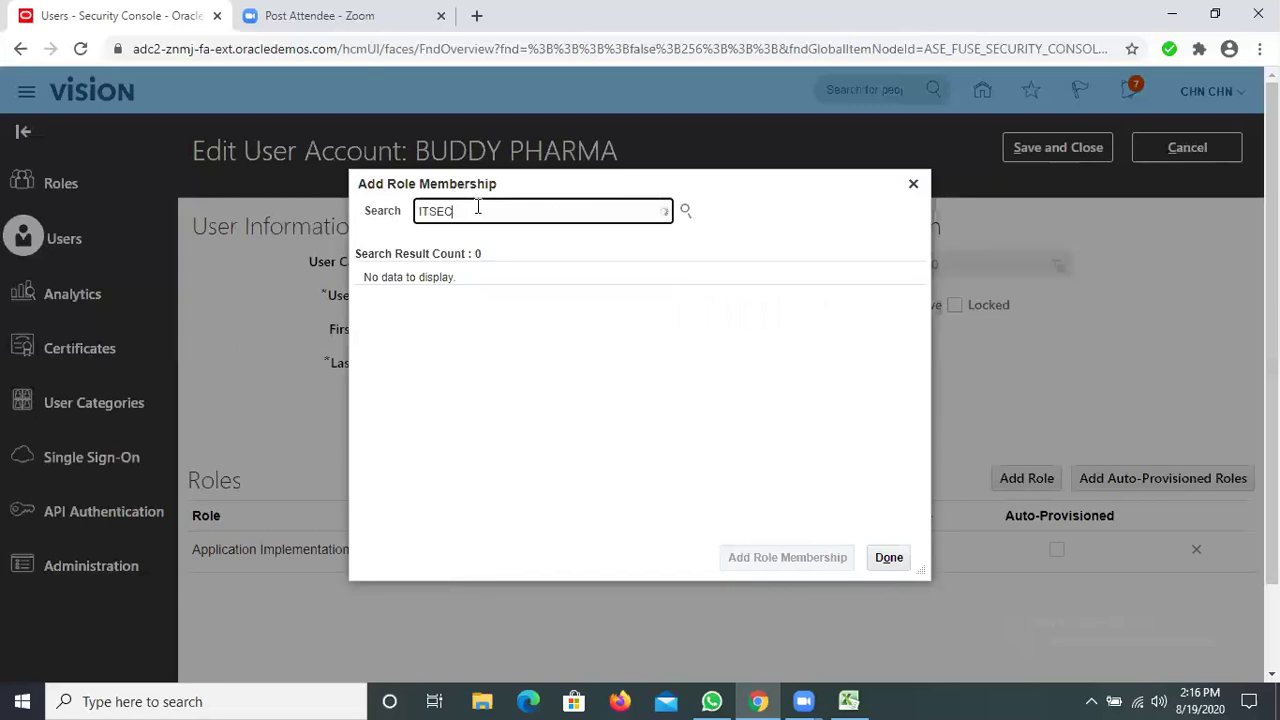
pyautogui.write('UIRY')
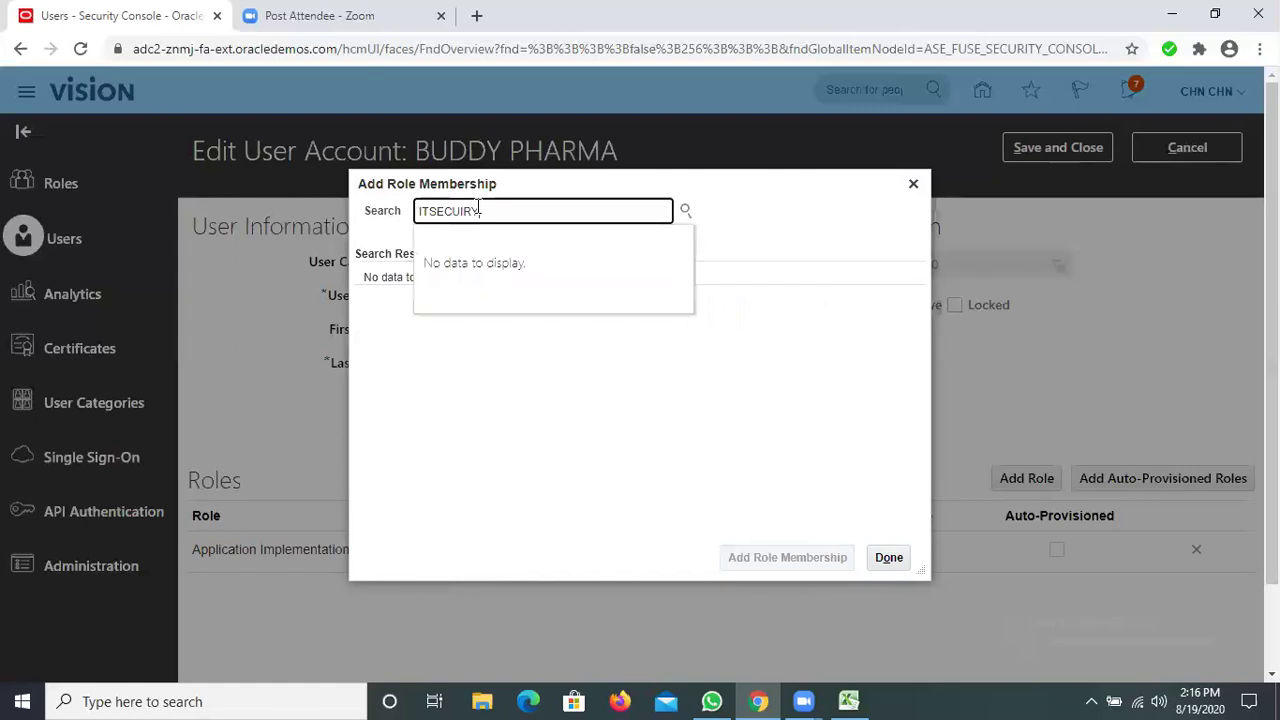
pyautogui.press('BackSpace')
pyautogui.press('BackSpace')
pyautogui.press('BackSpace')
pyautogui.write('RITY MANAGER')
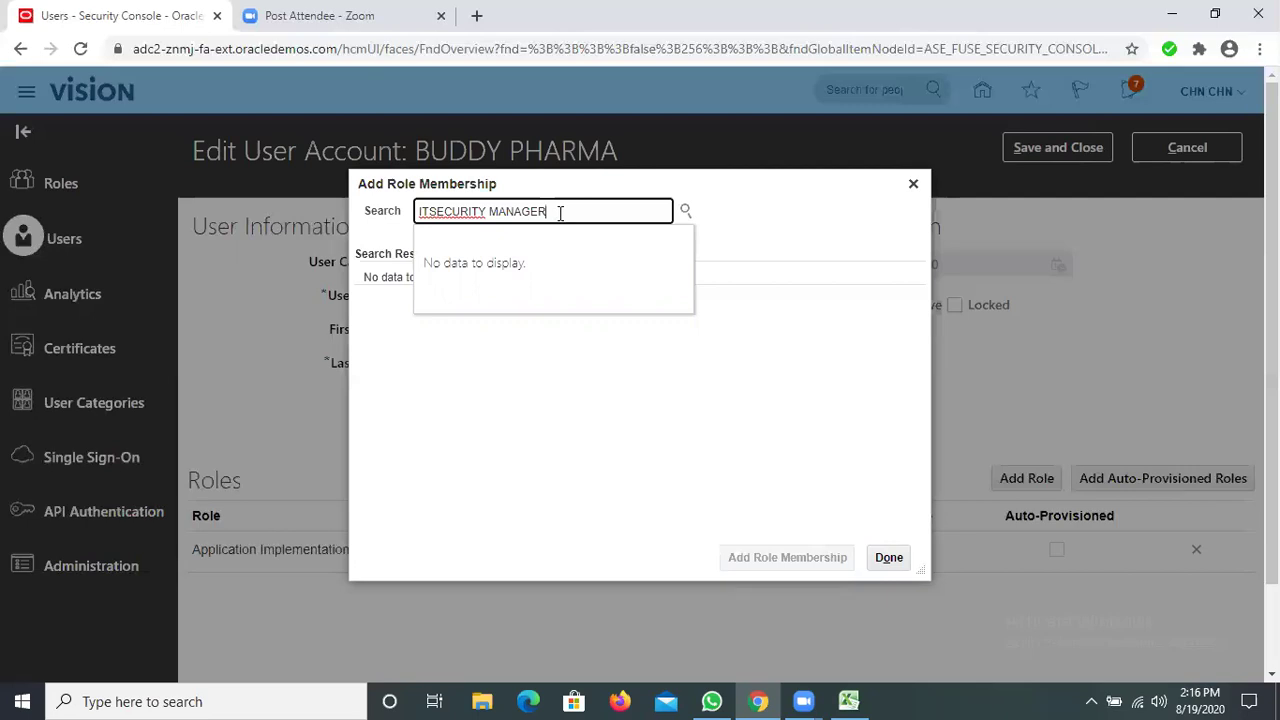
pyautogui.click(686, 211)
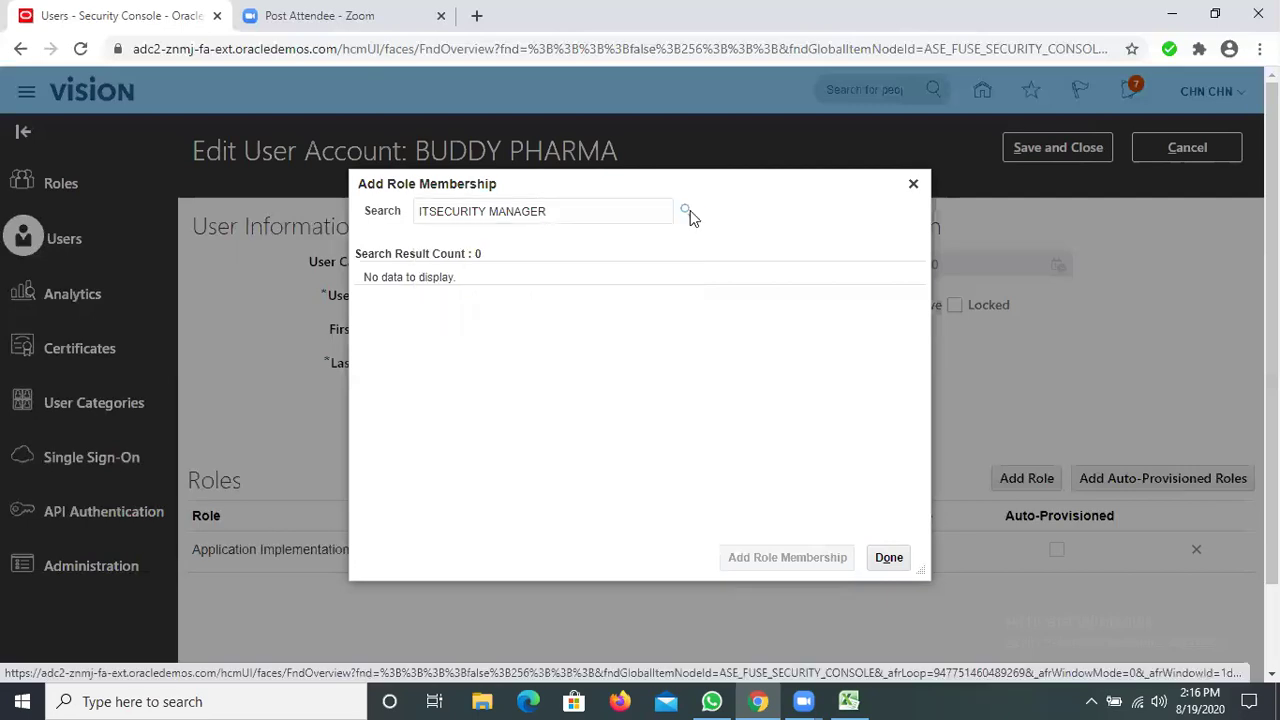
pyautogui.click(398, 222)
pyautogui.write('IIT')
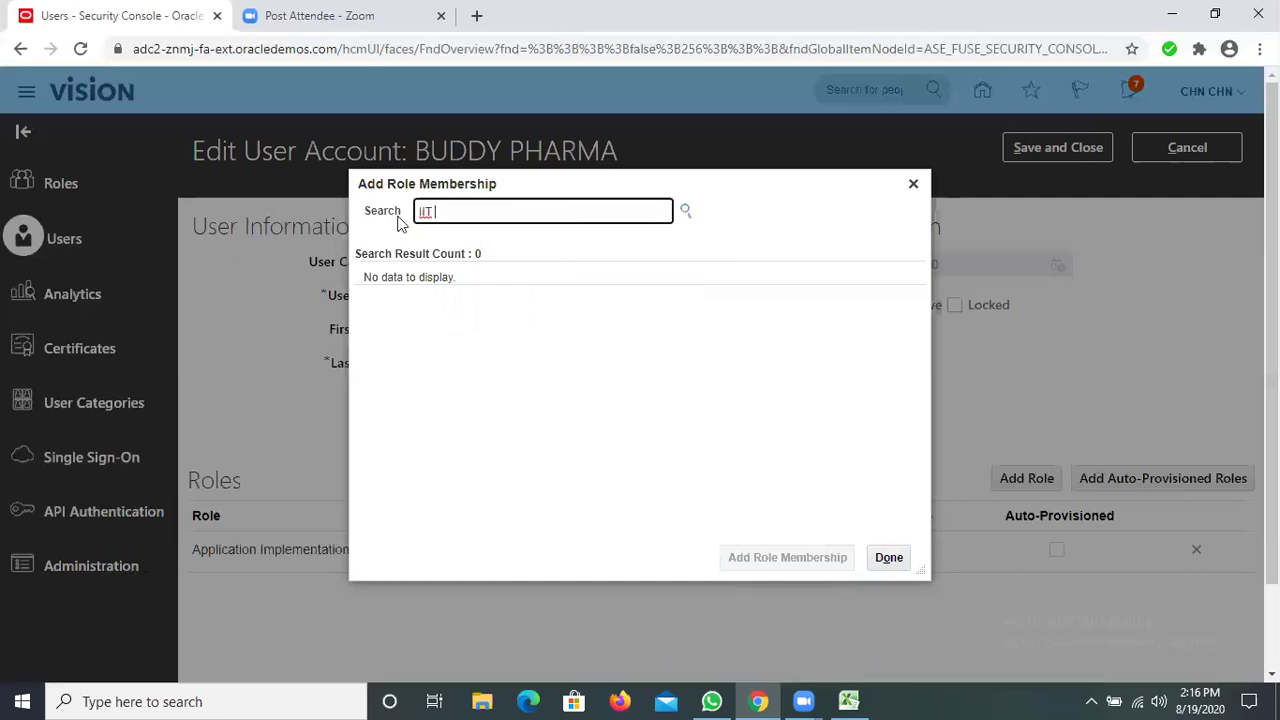
pyautogui.press('BackSpace')
pyautogui.press('BackSpace')
pyautogui.press('BackSpace')
pyautogui.write('T SECURITY')
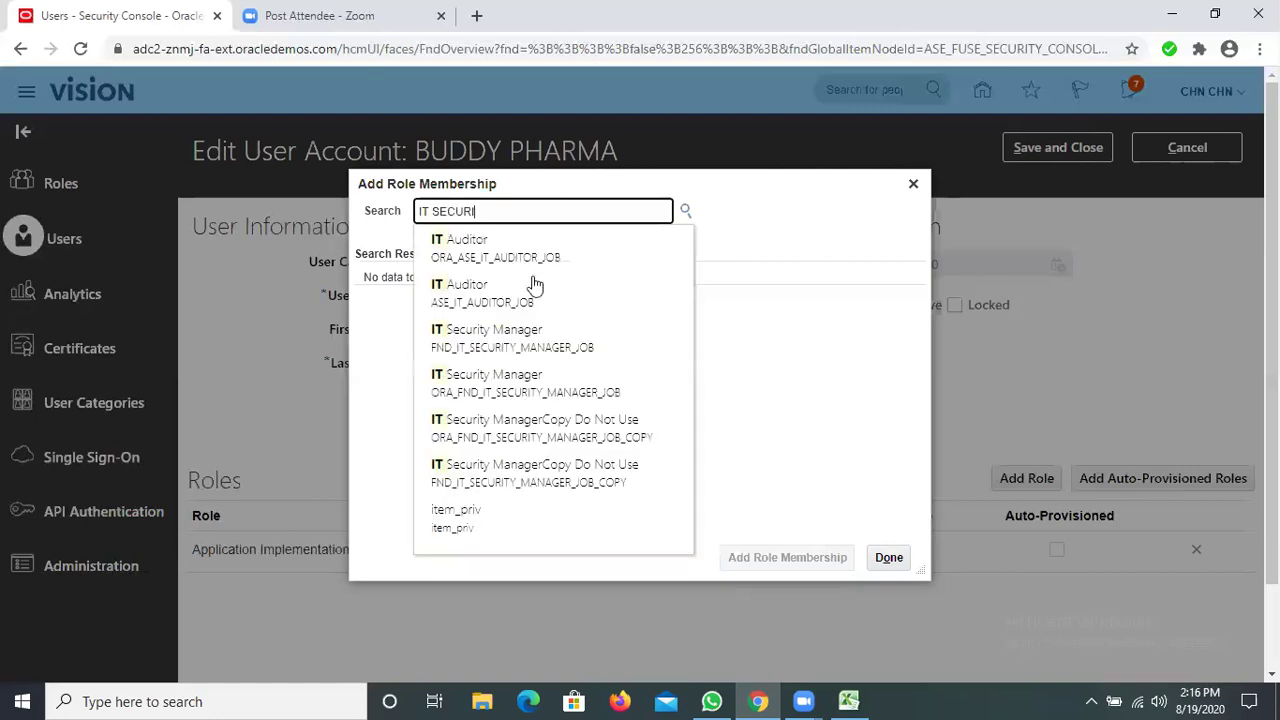
pyautogui.click(523, 296)
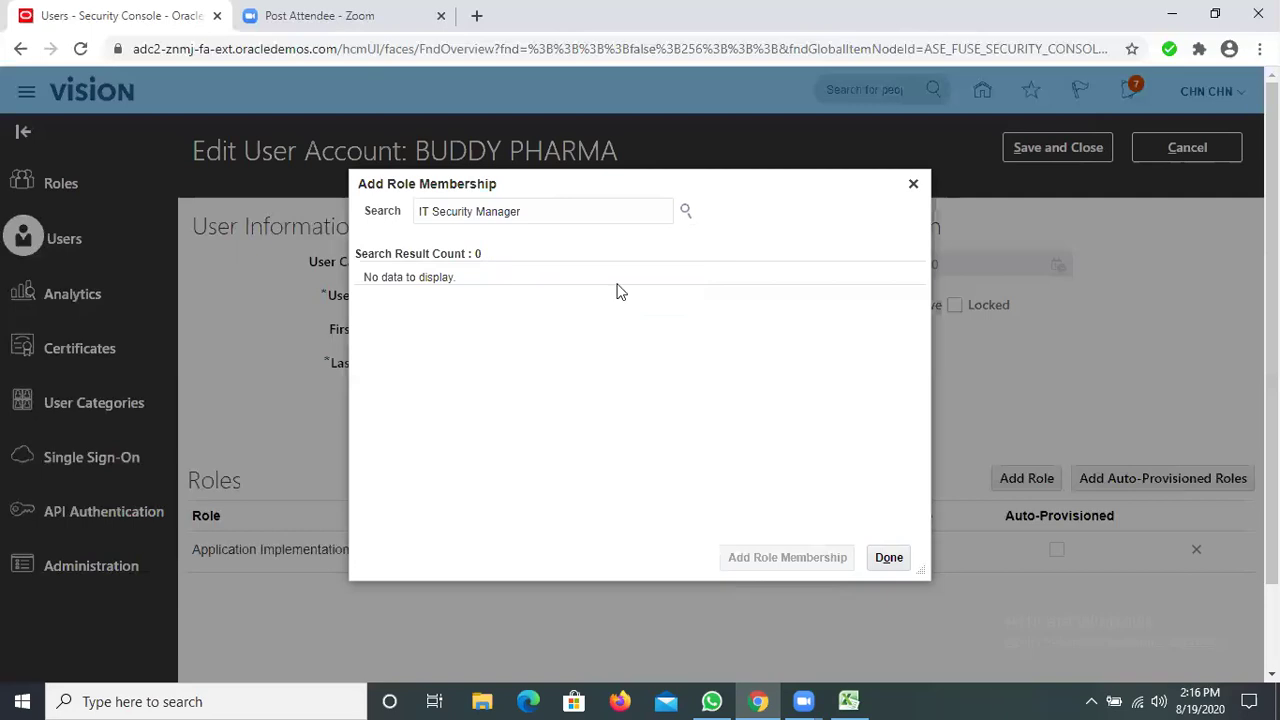
pyautogui.click(767, 556)
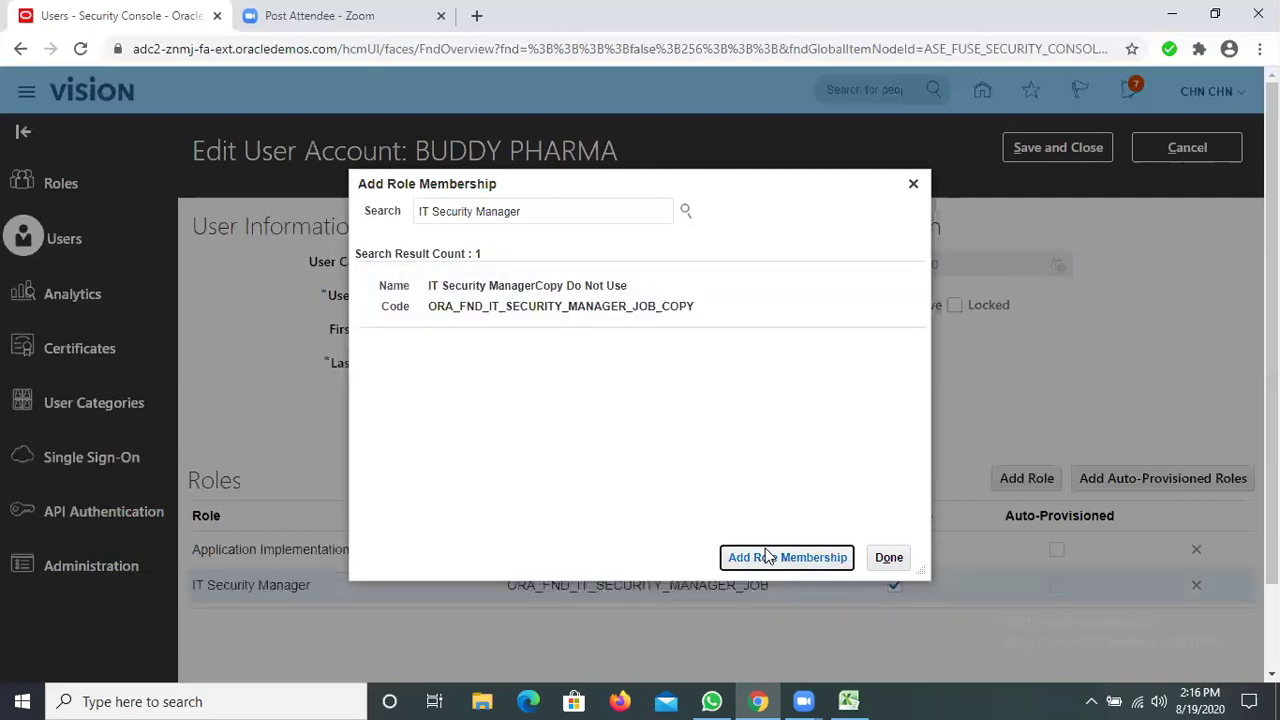
pyautogui.click(889, 558)
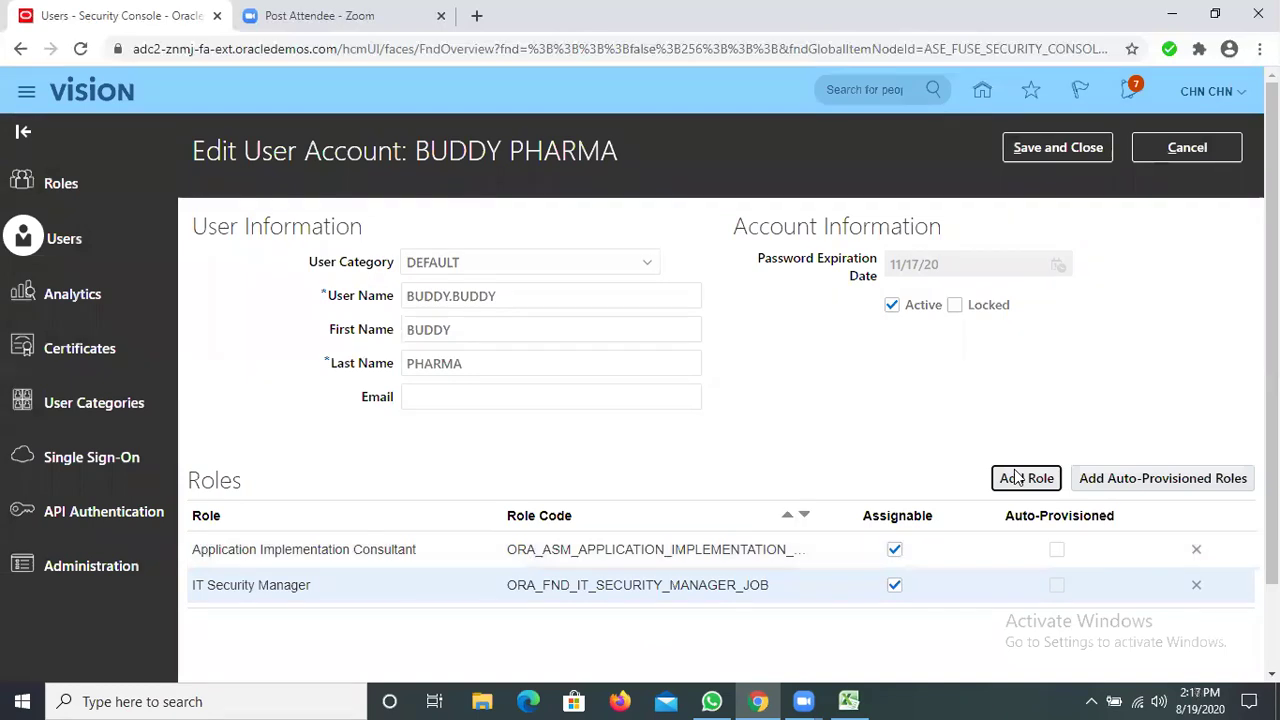
# Step: Search 'EMPLOYEE' and add the Employee role to the account as its third role
pyautogui.click(1020, 480)
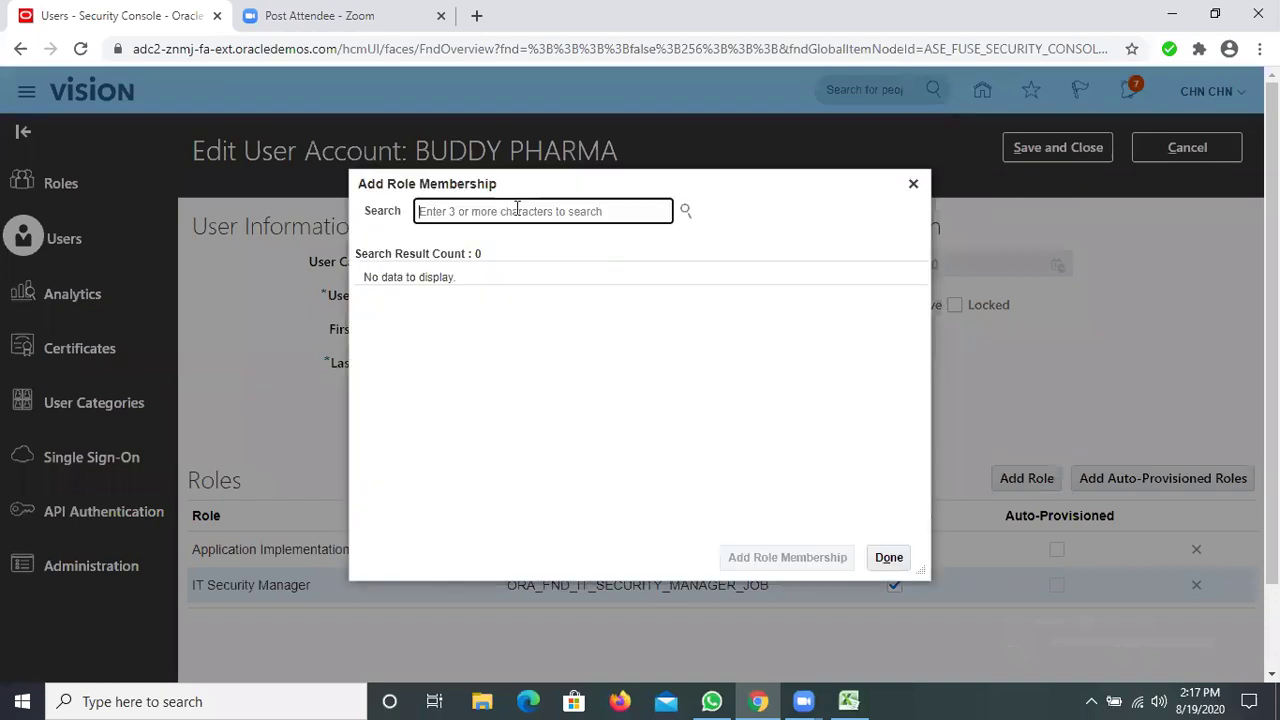
pyautogui.write('EMPLOY')
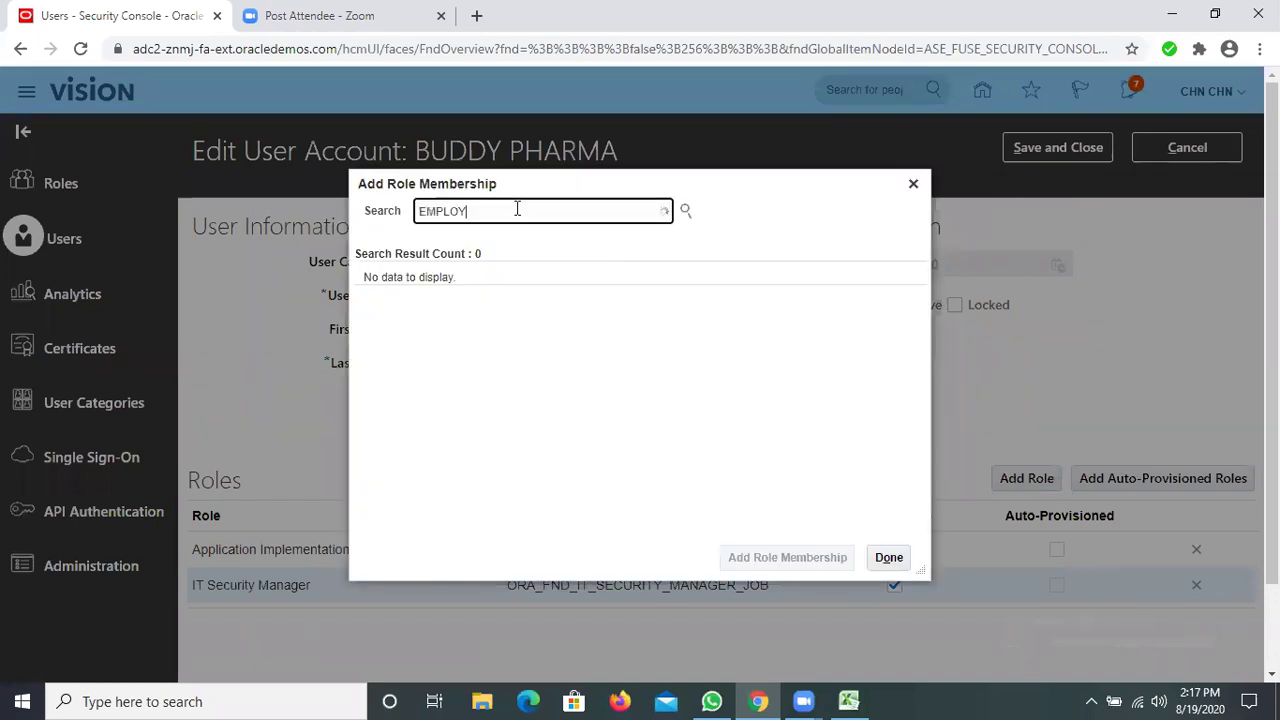
pyautogui.write('EE')
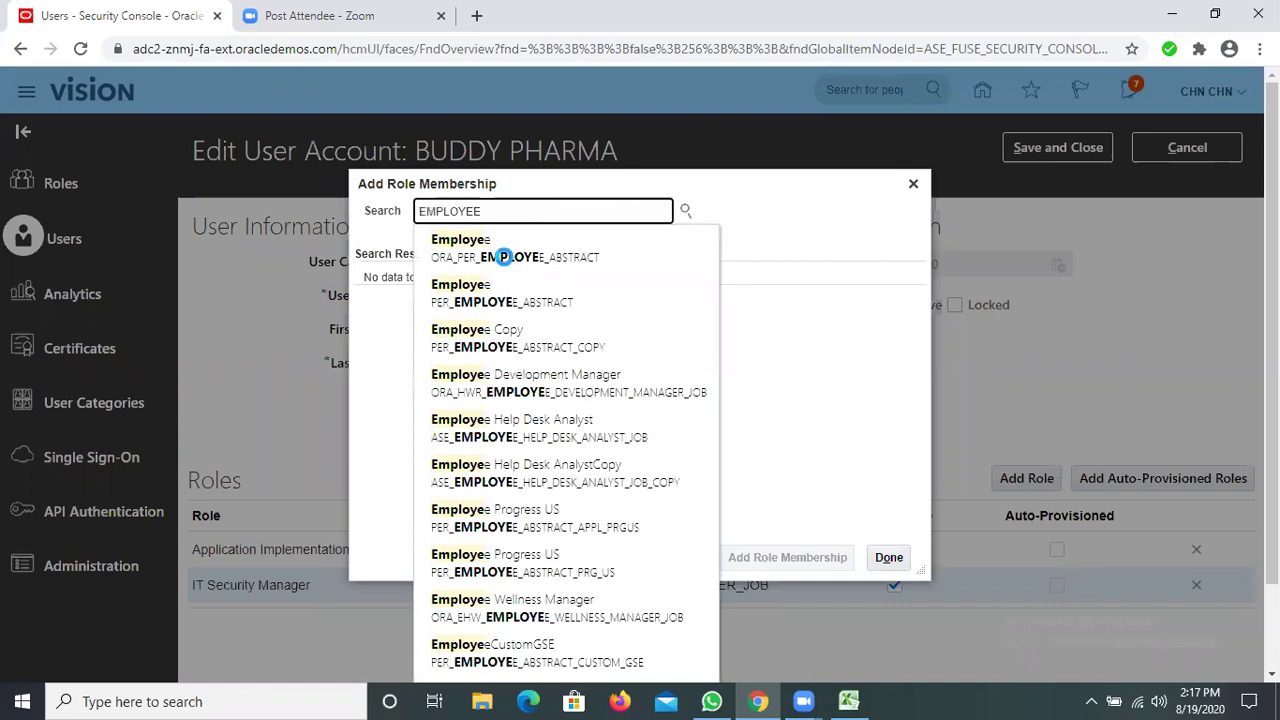
pyautogui.click(505, 262)
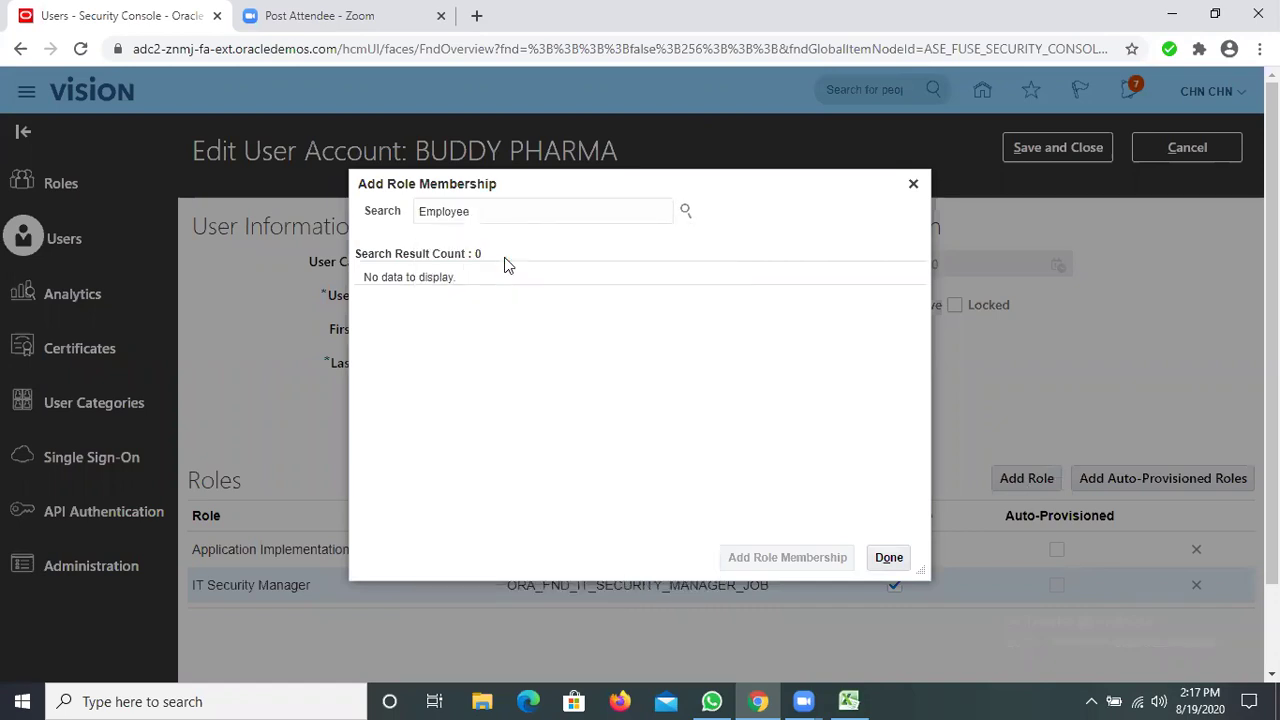
pyautogui.click(758, 566)
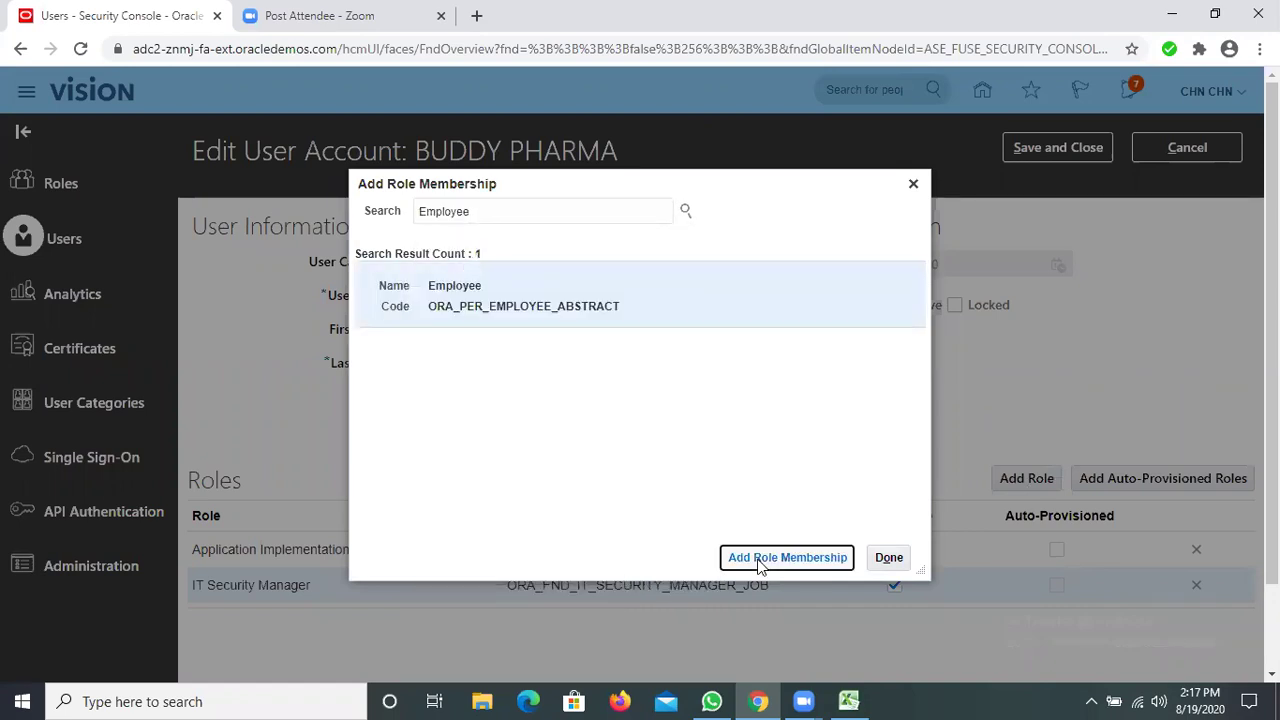
pyautogui.click(905, 564)
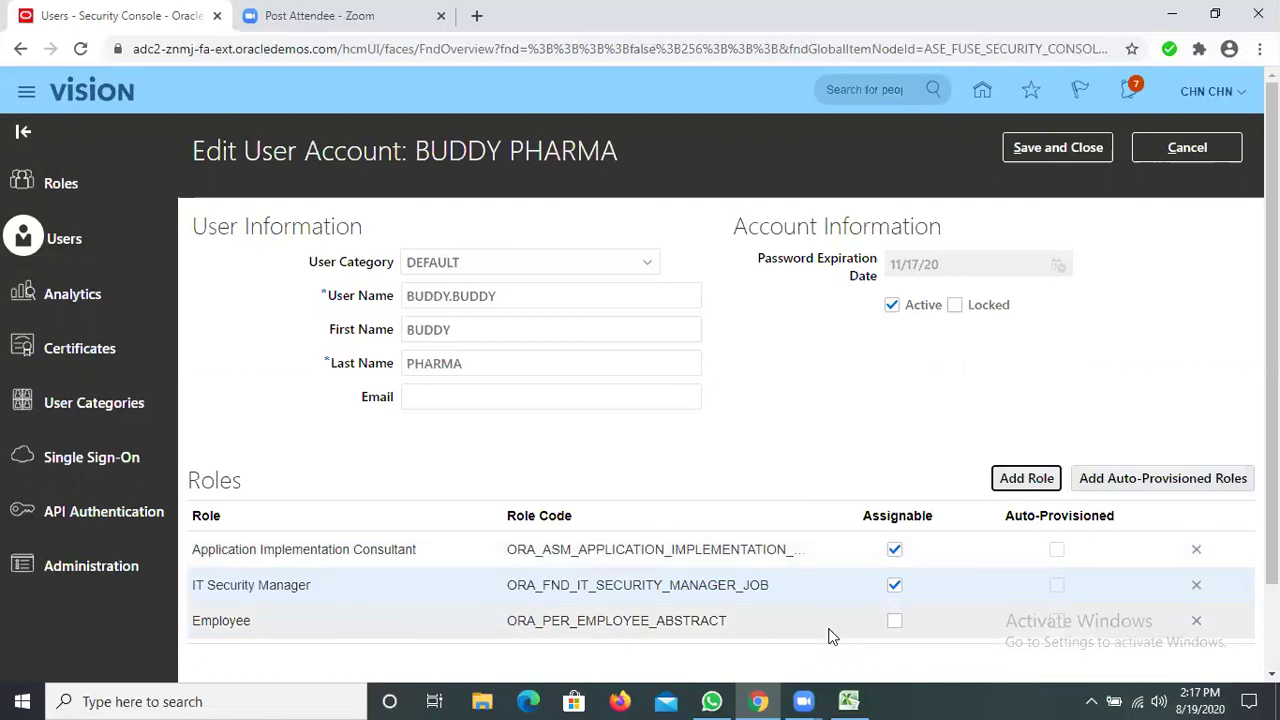
# Step: Save the user account's role changes, then sign out from the CHN CHN settings menu
pyautogui.click(1067, 156)
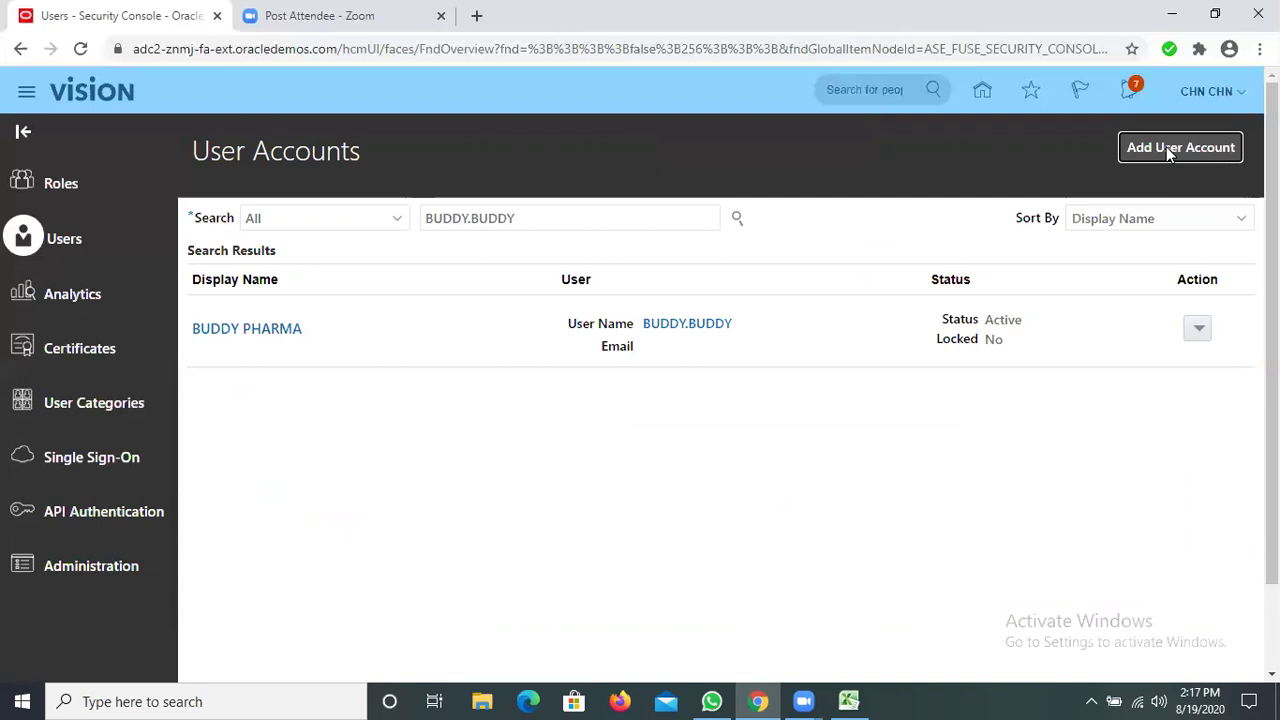
pyautogui.click(1241, 93)
pyautogui.click(1244, 93)
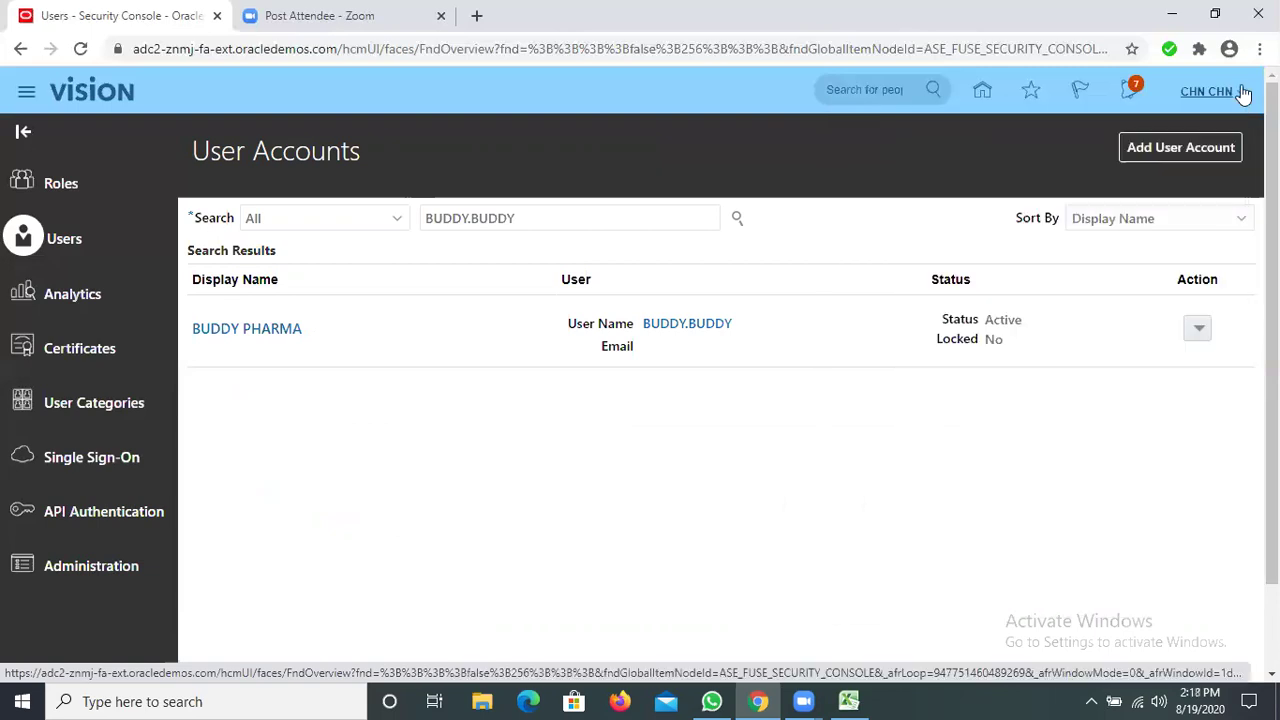
pyautogui.click(1203, 129)
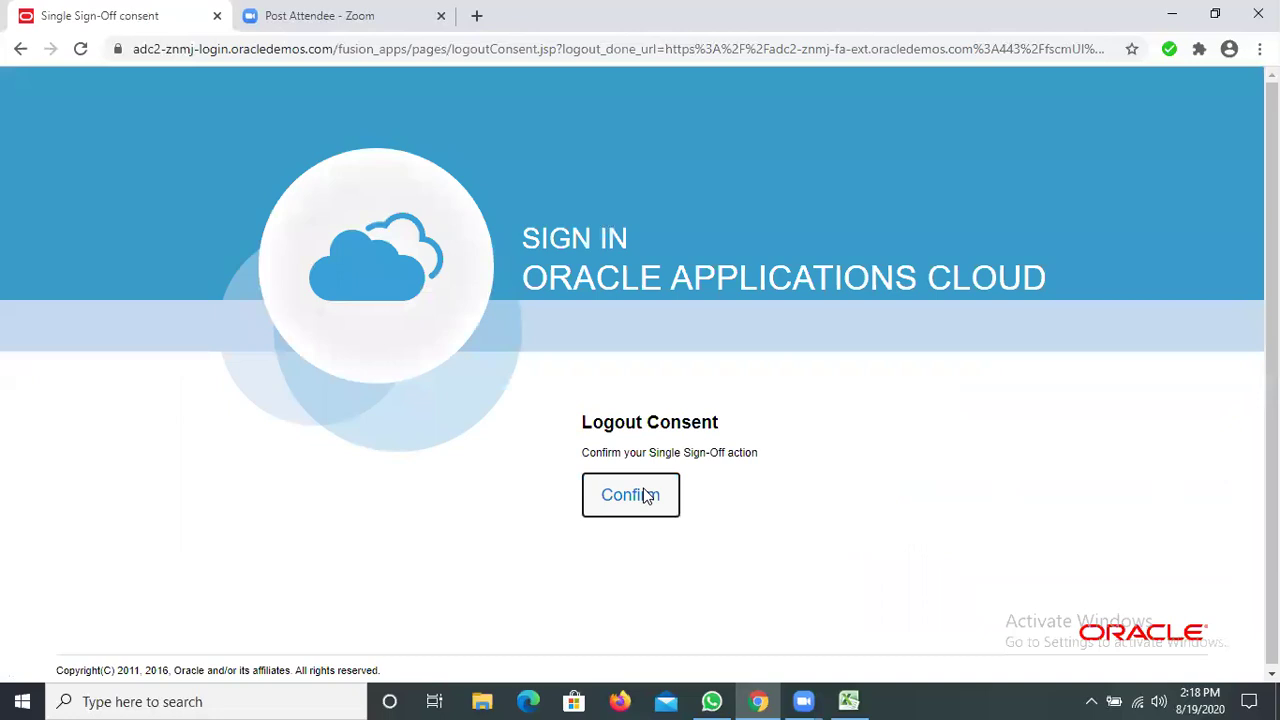
# Step: Confirm the single sign-off on the Logout Consent page
pyautogui.click(647, 497)
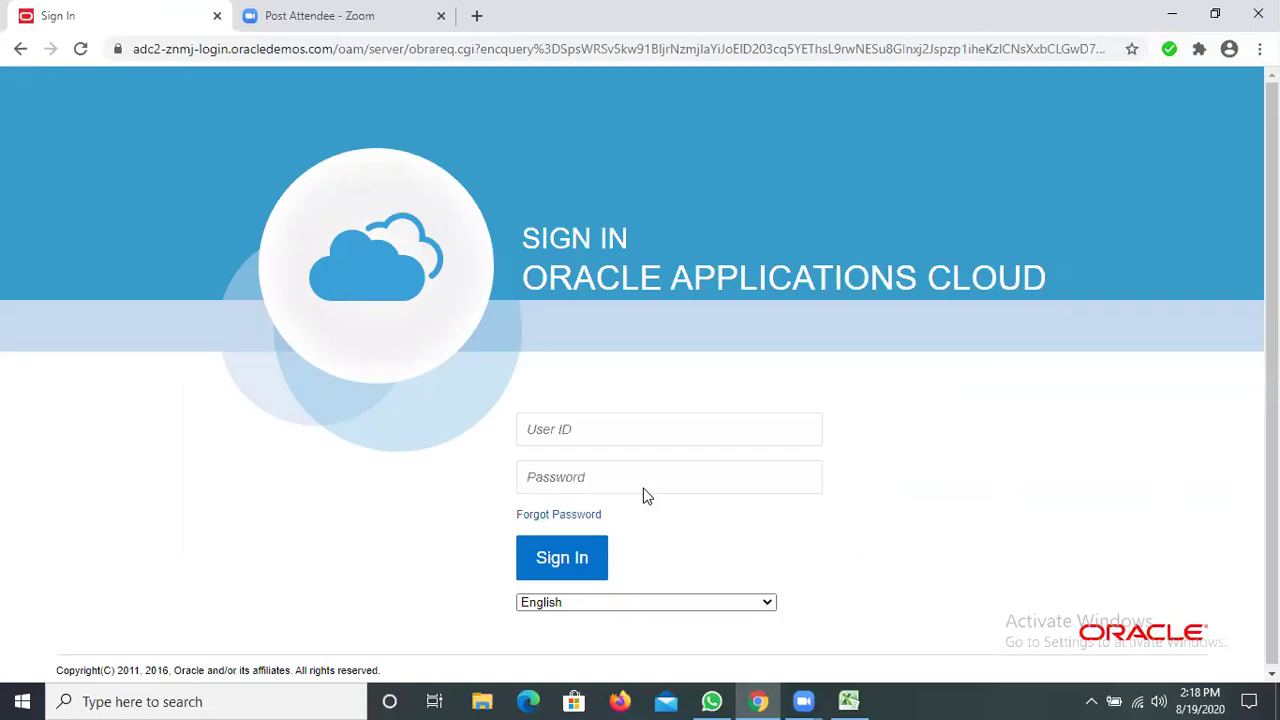
# Step: Sign back in with the newly configured user's ID and password
pyautogui.click(601, 428)
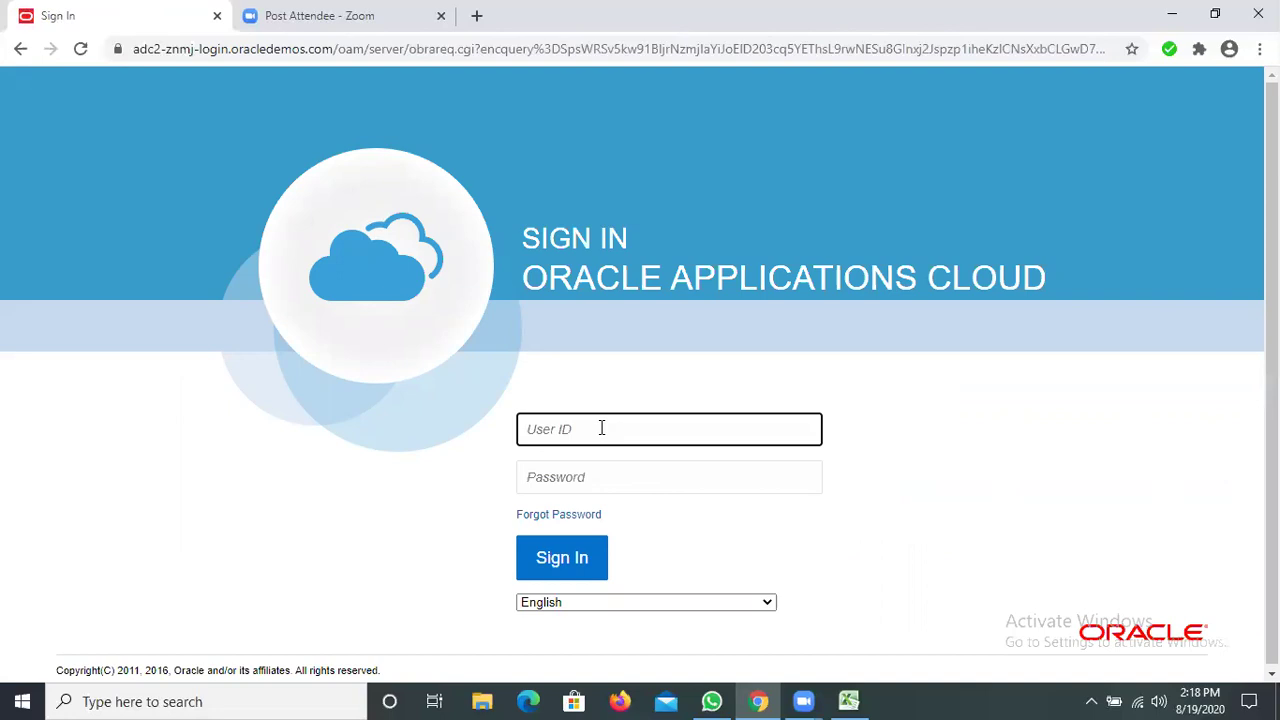
pyautogui.write('BUDDY.BUDDY')
pyautogui.click(585, 477)
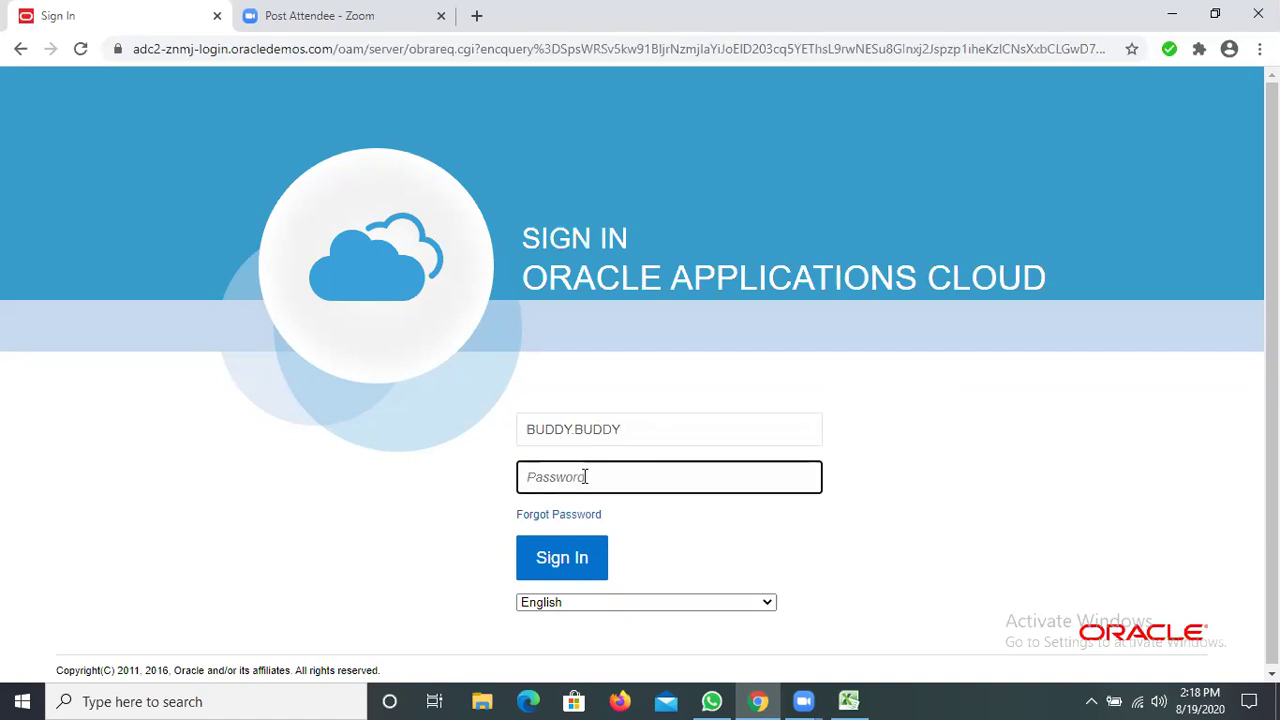
pyautogui.write('•••••••••')
pyautogui.click(556, 578)
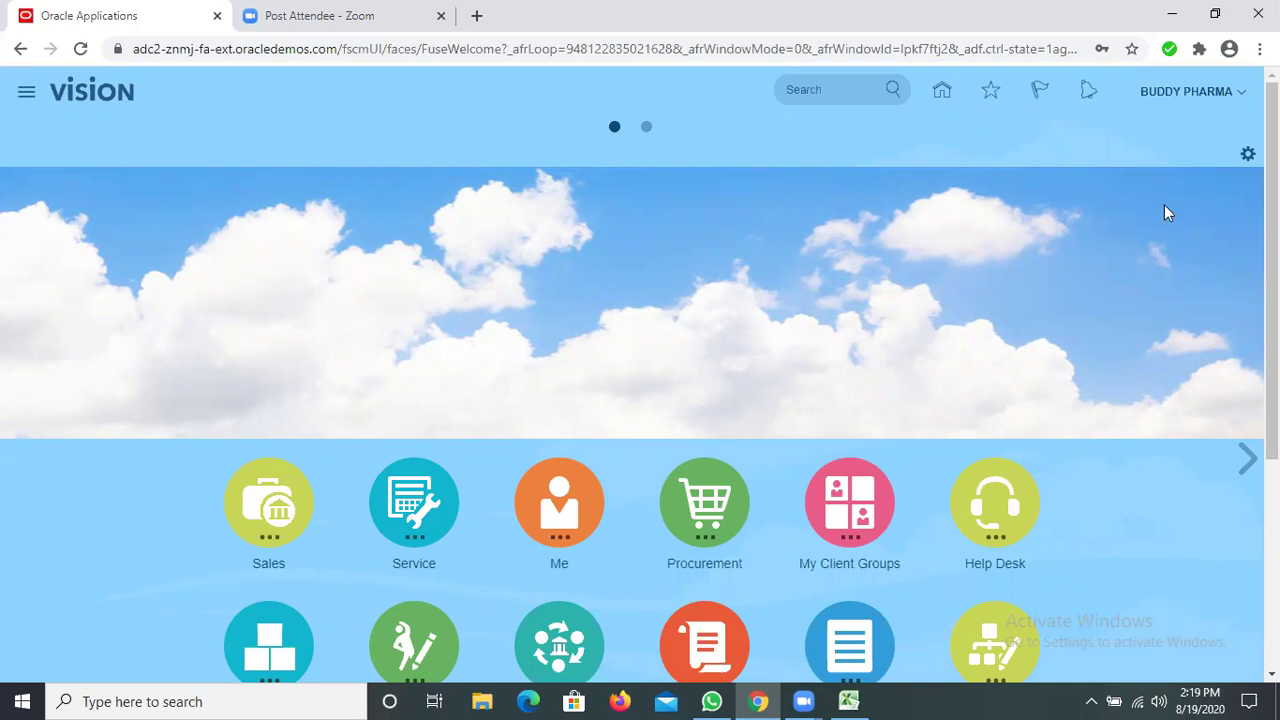
# Step: Look over the Settings and Actions menu, then bring up the Navigator's work area list
pyautogui.click(1240, 100)
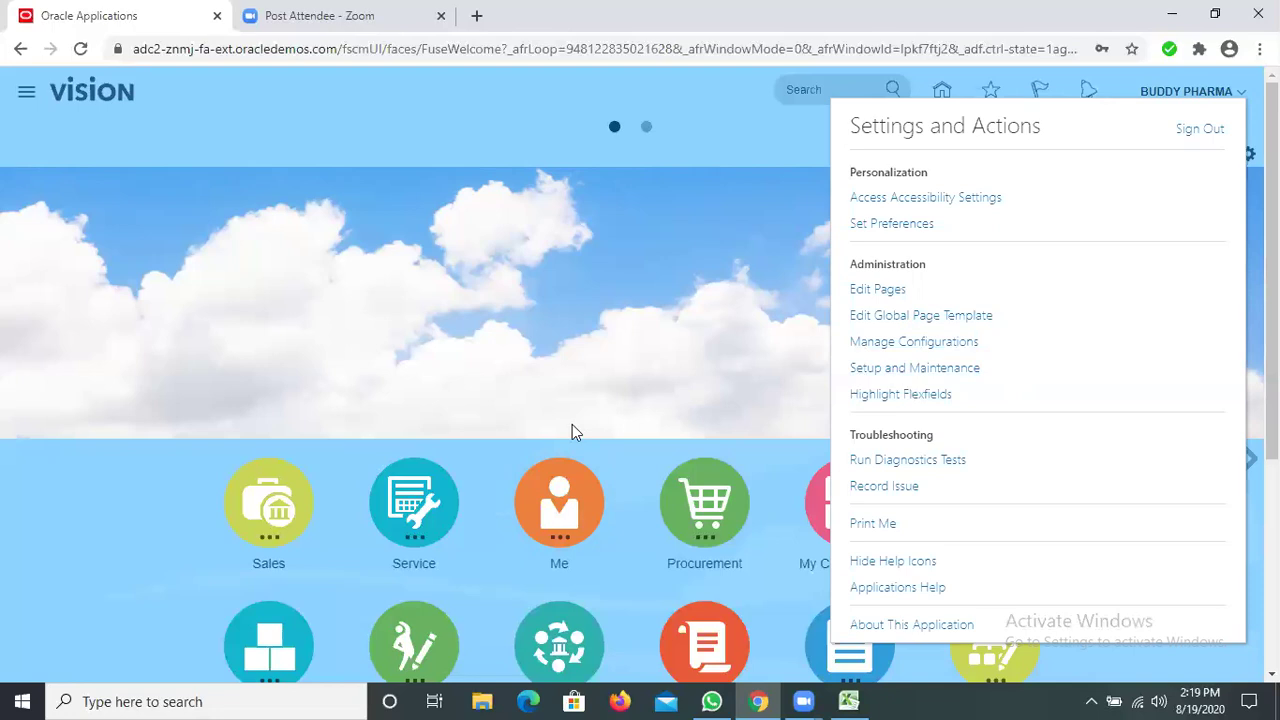
pyautogui.click(27, 97)
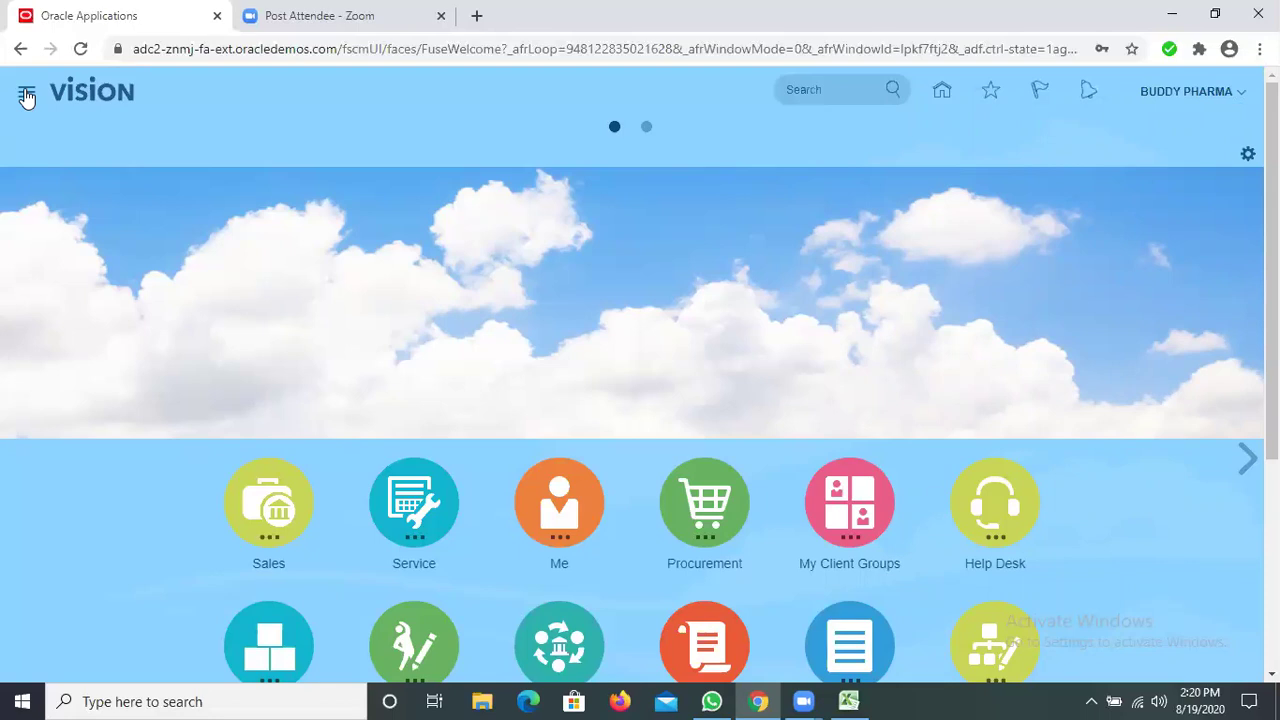
pyautogui.click(27, 97)
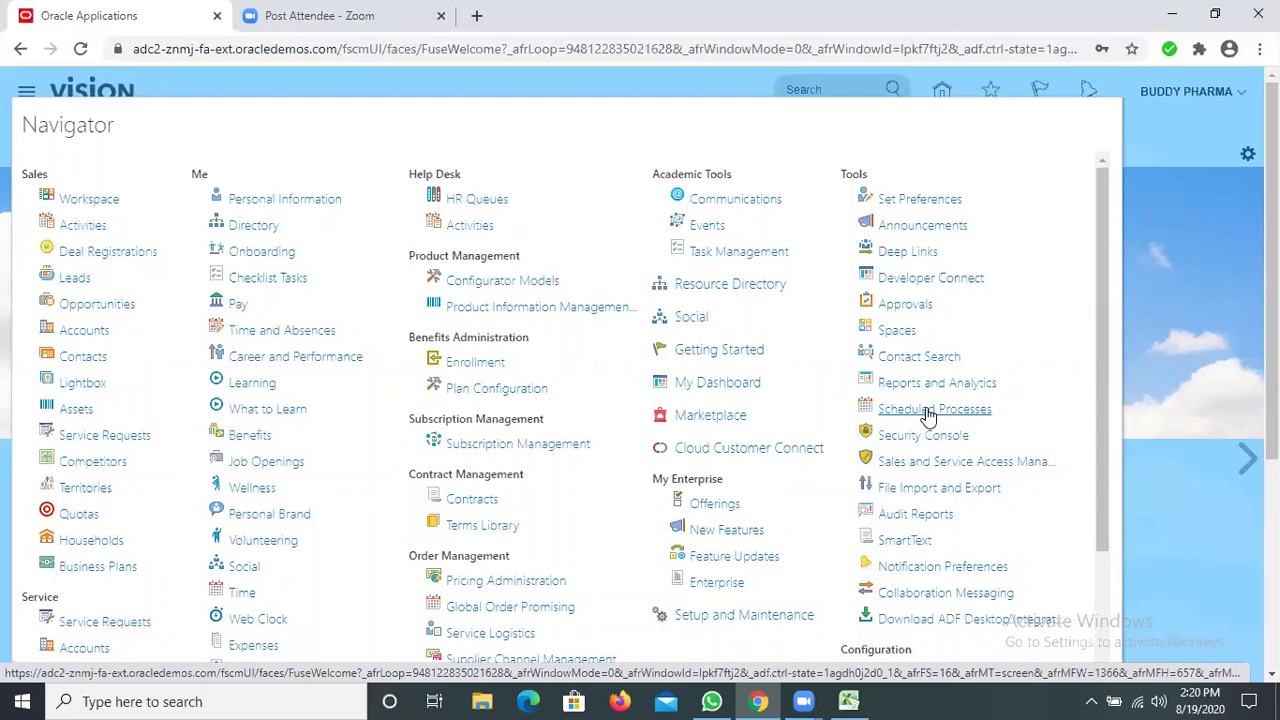
# Step: Dismiss the Navigator and show the BUDDY PHARMA Settings and Actions menu
pyautogui.click(928, 411)
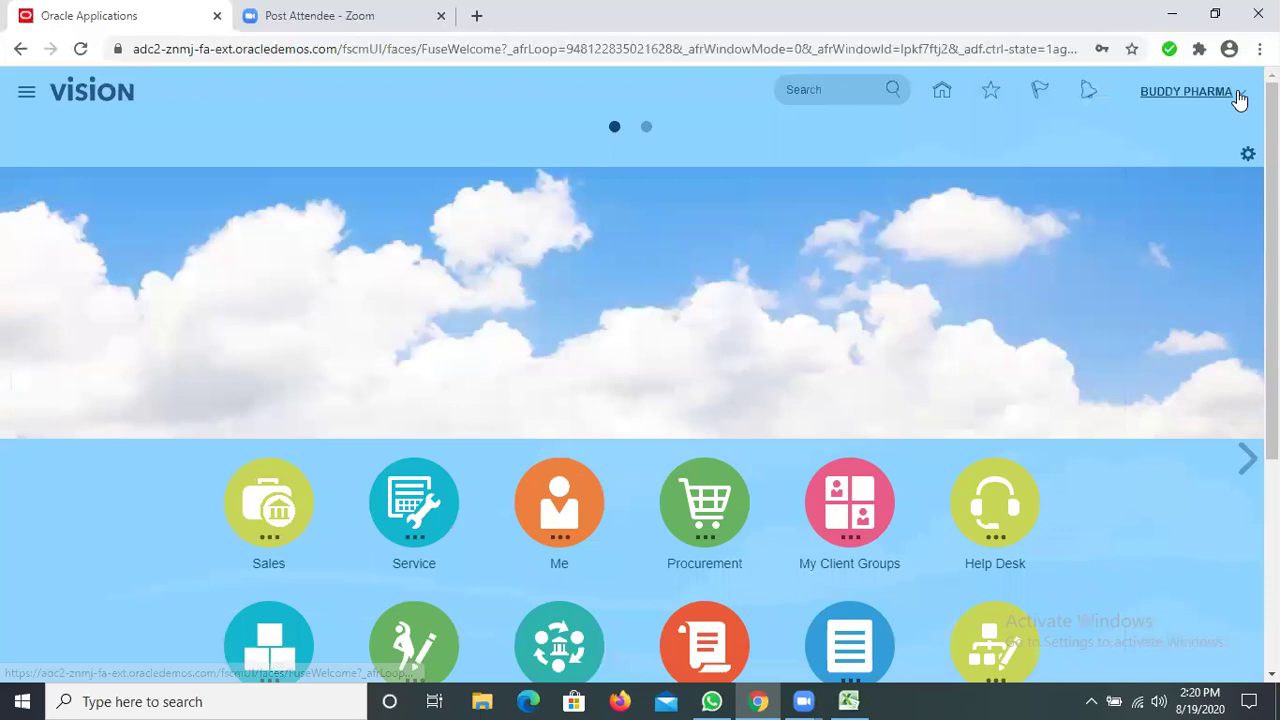
pyautogui.click(1237, 94)
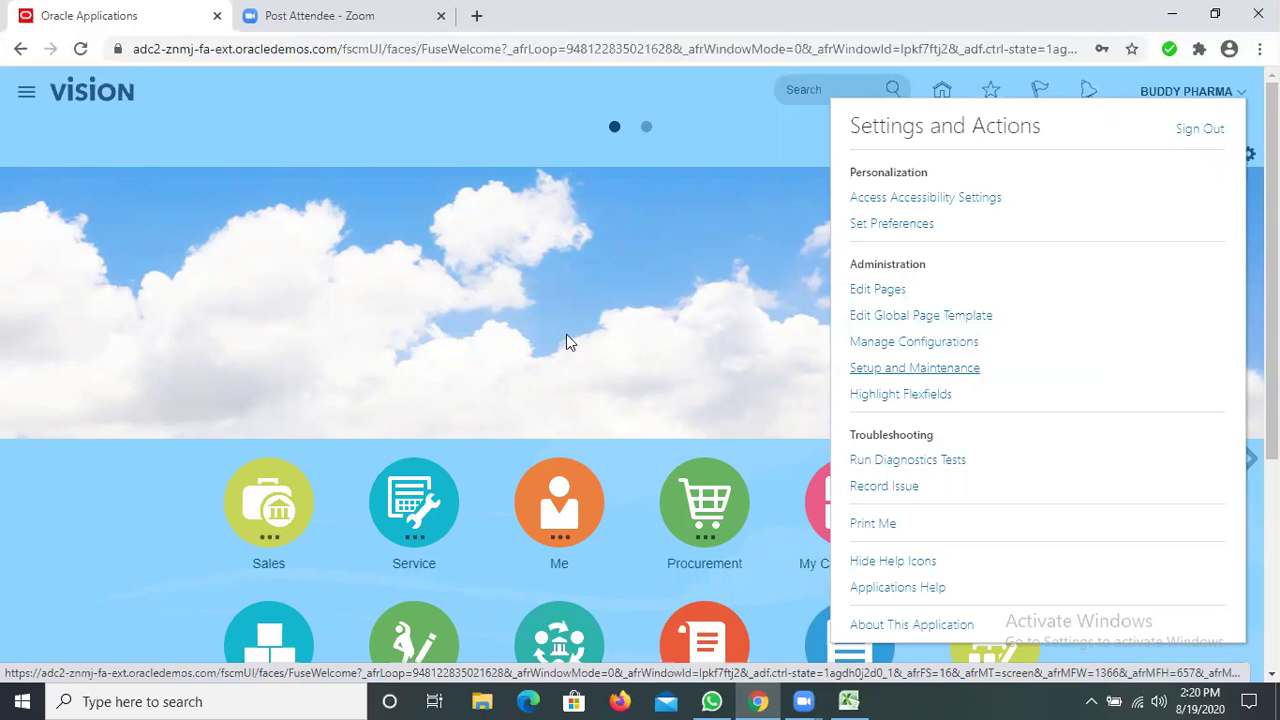
# Step: Go to Setup and Maintenance, which opens on the Compensation Management offering
pyautogui.click(759, 260)
pyautogui.click(930, 371)
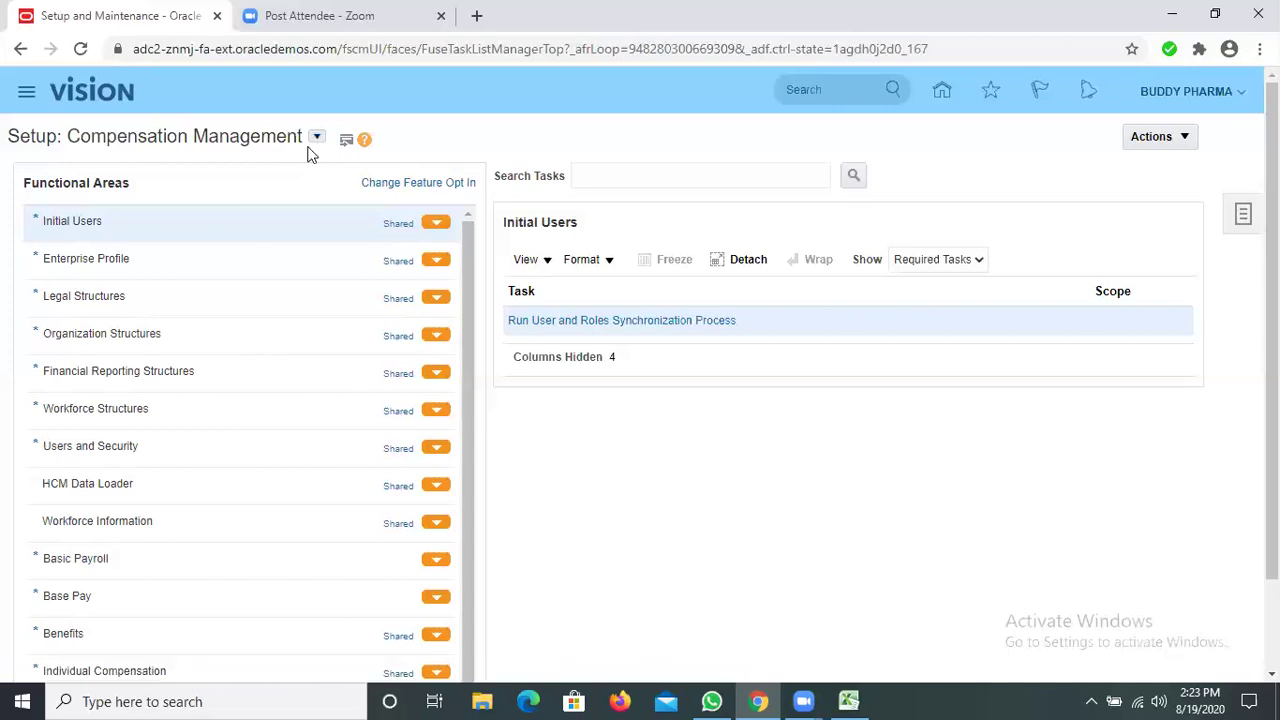
# Step: Switch the setup offering from Compensation Management to Financials and review its functional areas
pyautogui.click(316, 136)
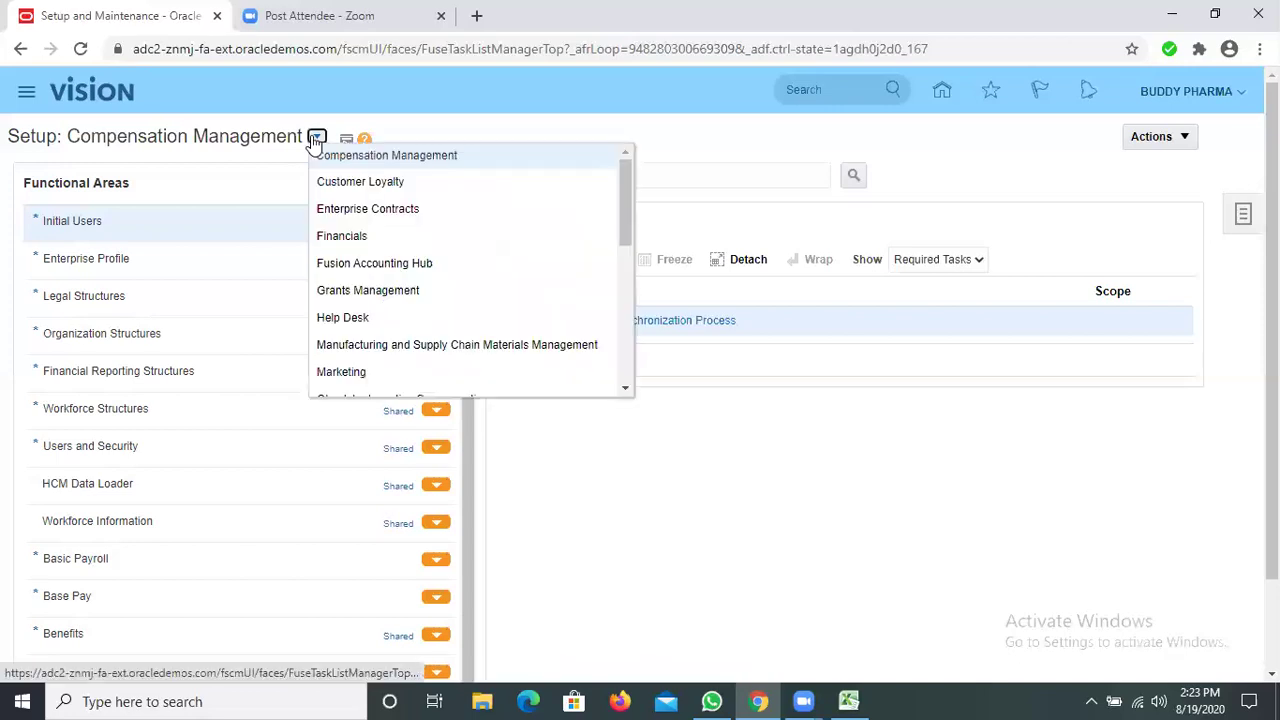
pyautogui.click(350, 237)
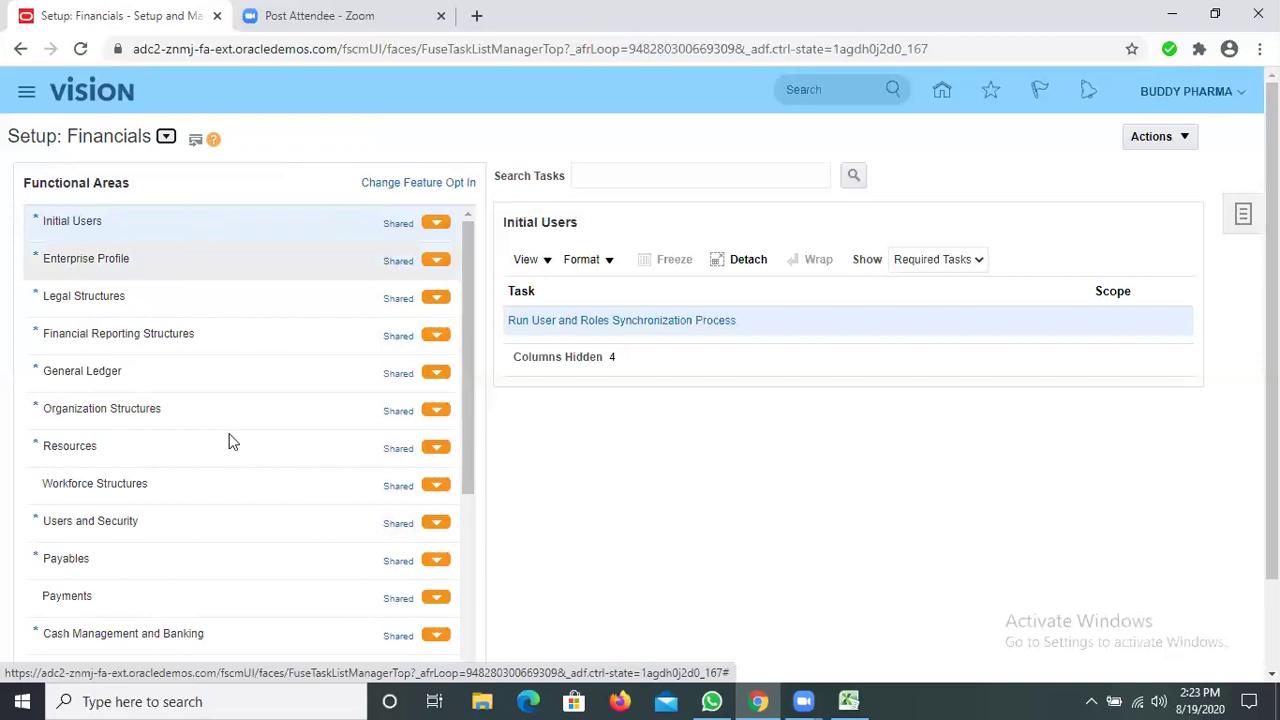
pyautogui.scroll(-4, 228, 437)
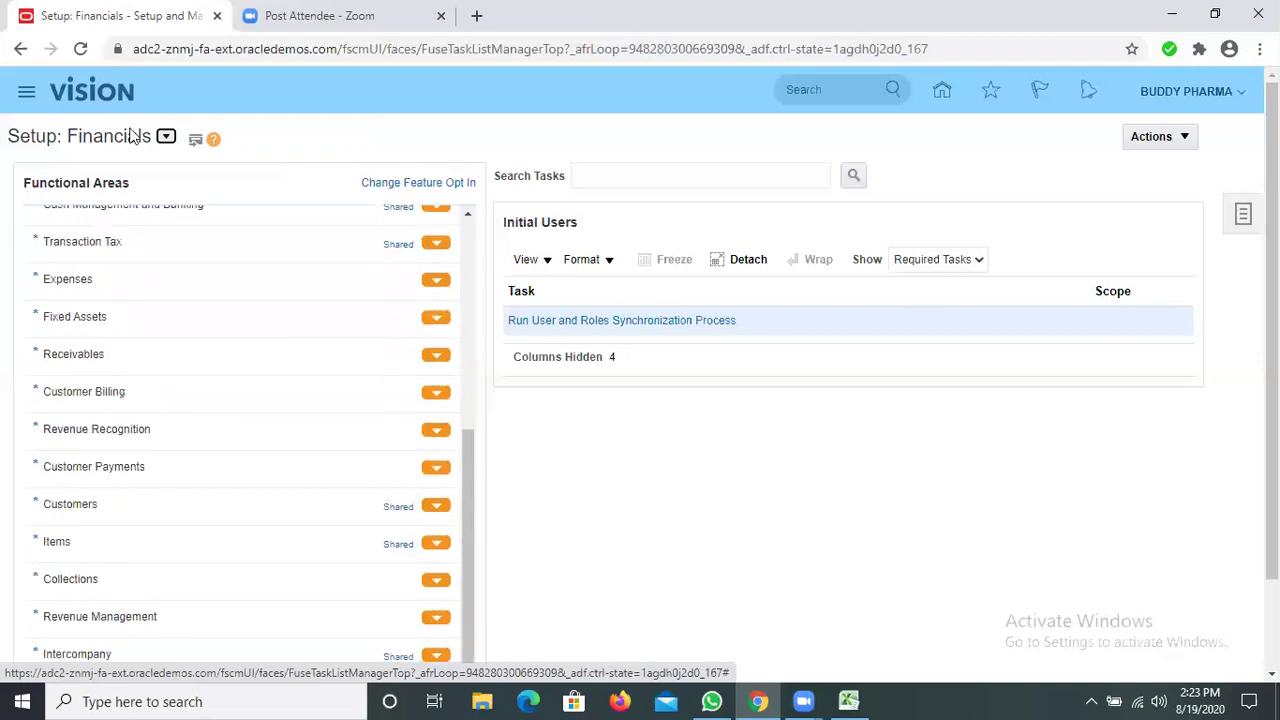
pyautogui.scroll(4, 178, 333)
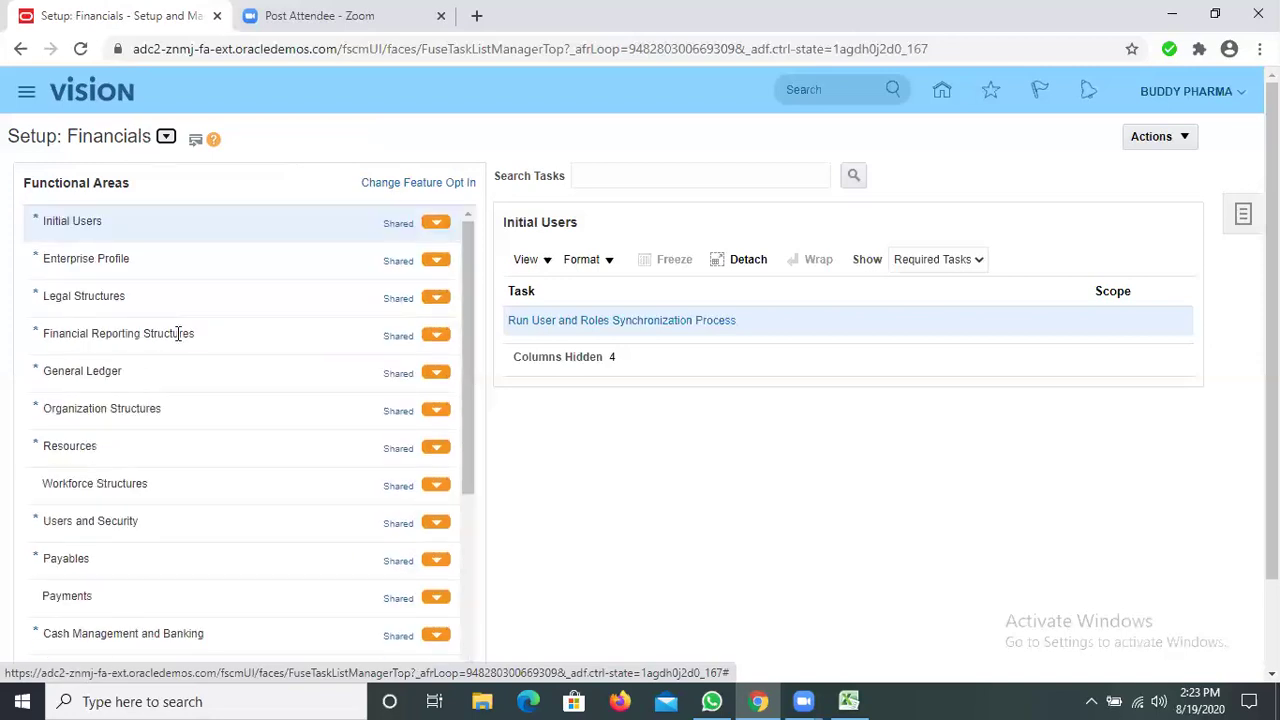
pyautogui.scroll(-8, 182, 336)
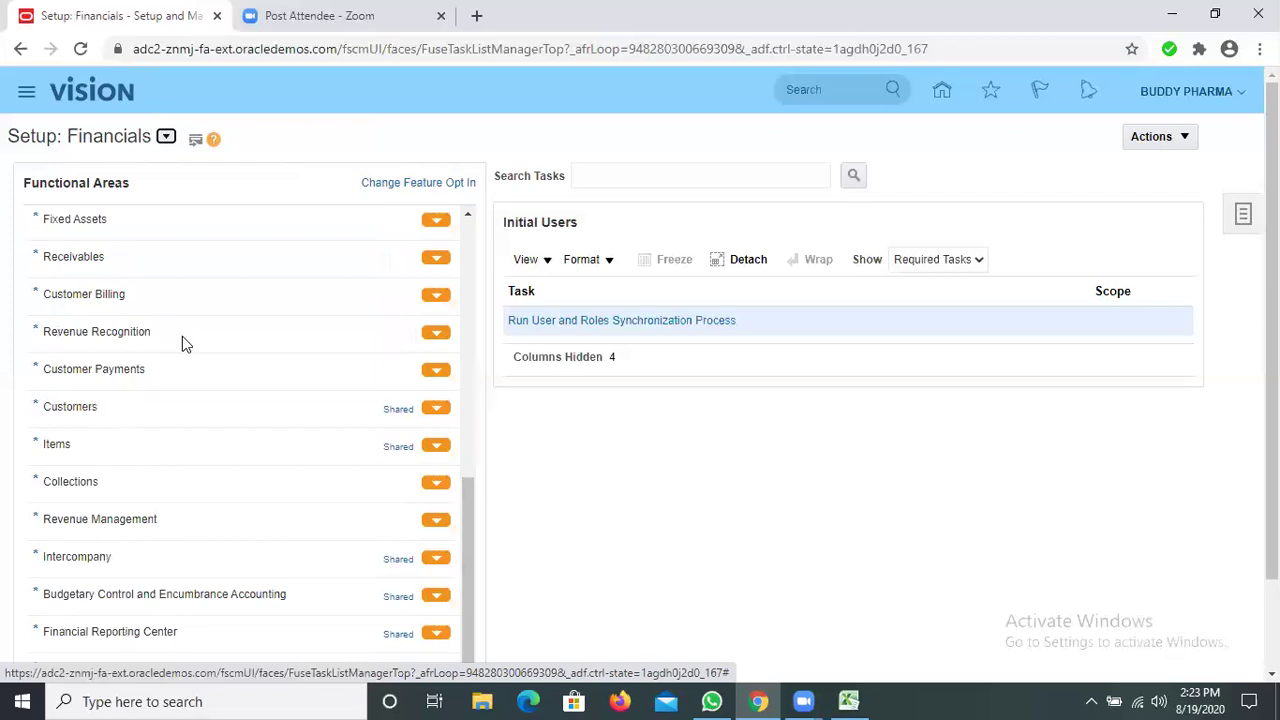
pyautogui.click(113, 348)
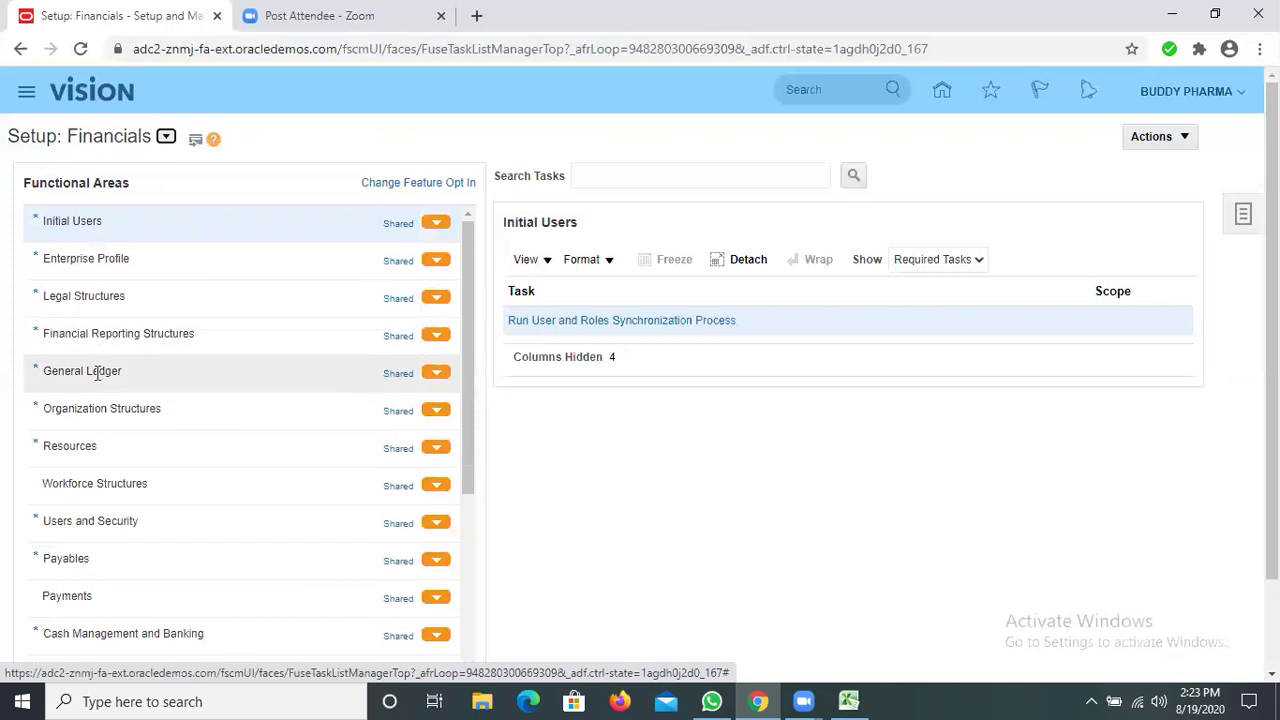
# Step: List General Ledger's Financials tasks, from Manage Primary Ledgers to Create Cross Validation Rules
pyautogui.click(95, 371)
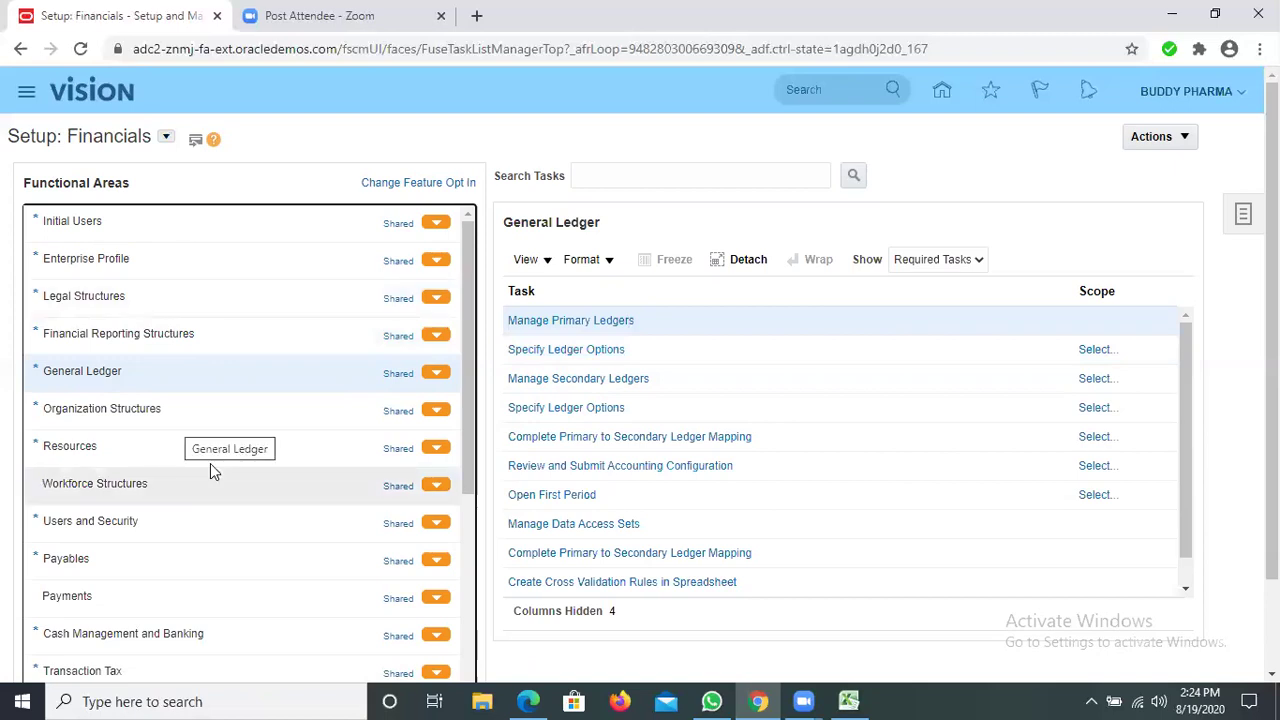
pyautogui.scroll(-5, 212, 463)
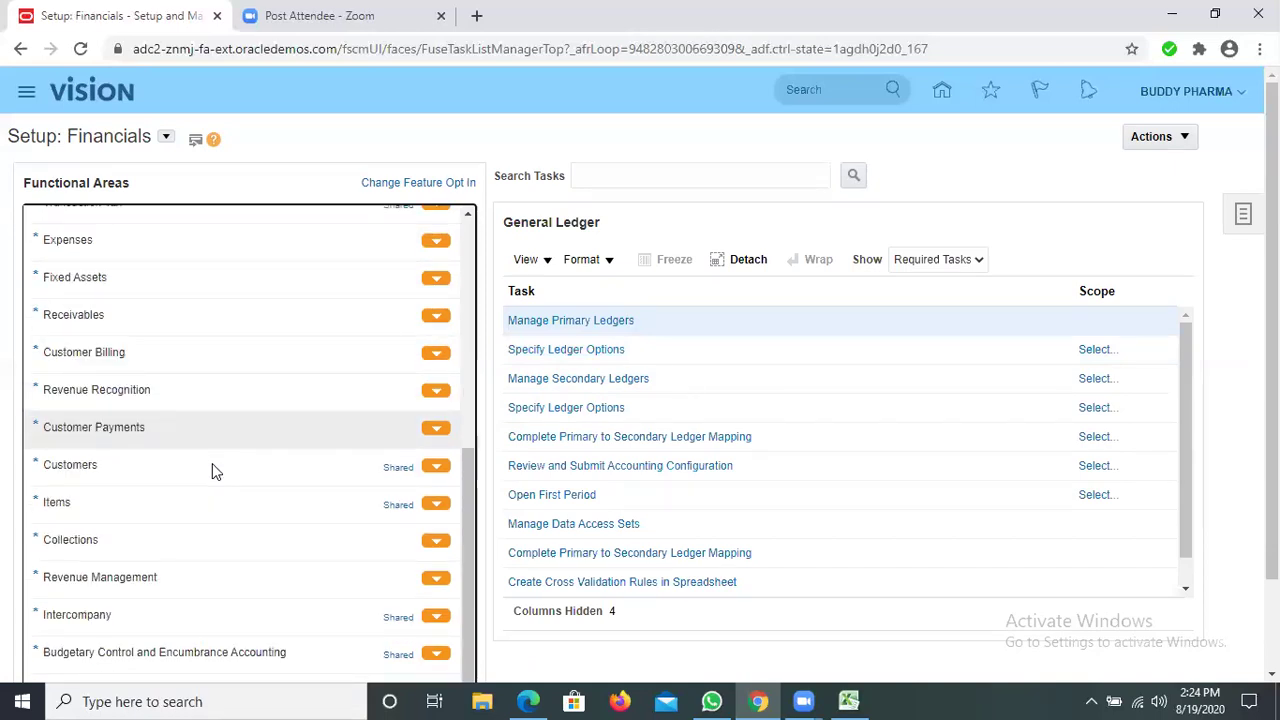
pyautogui.scroll(-1, 150, 315)
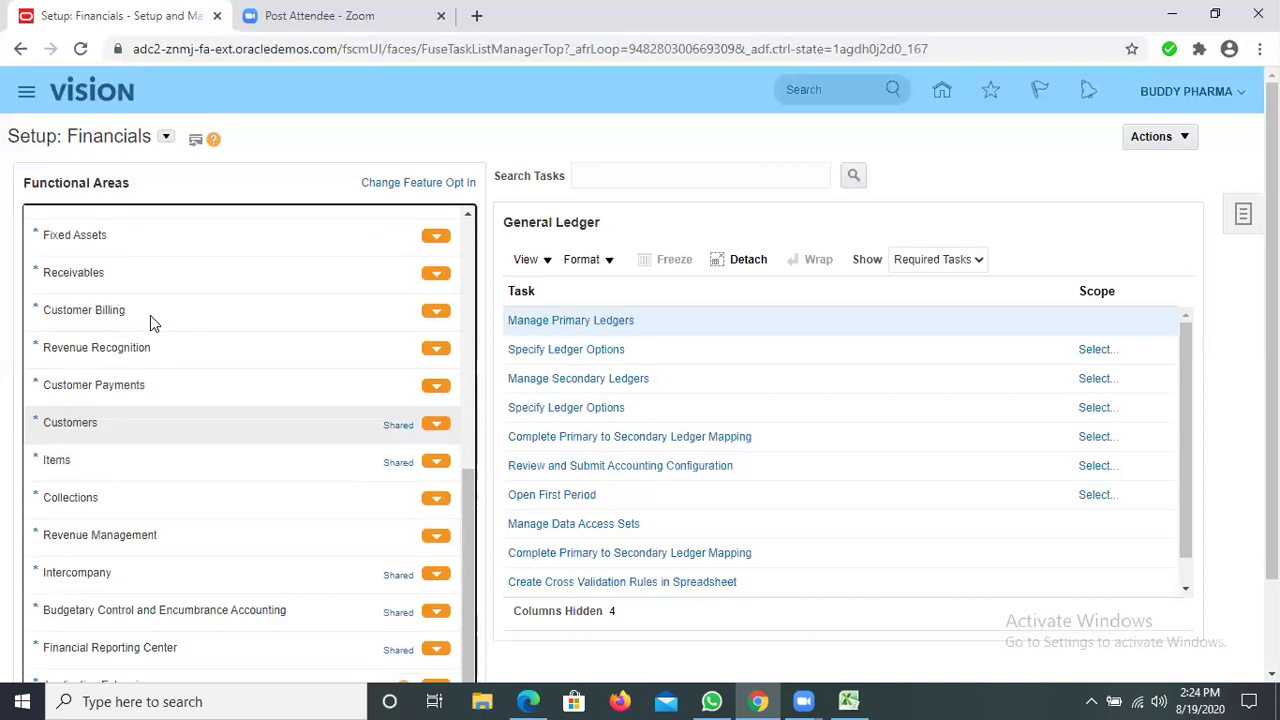
pyautogui.scroll(-1, 150, 316)
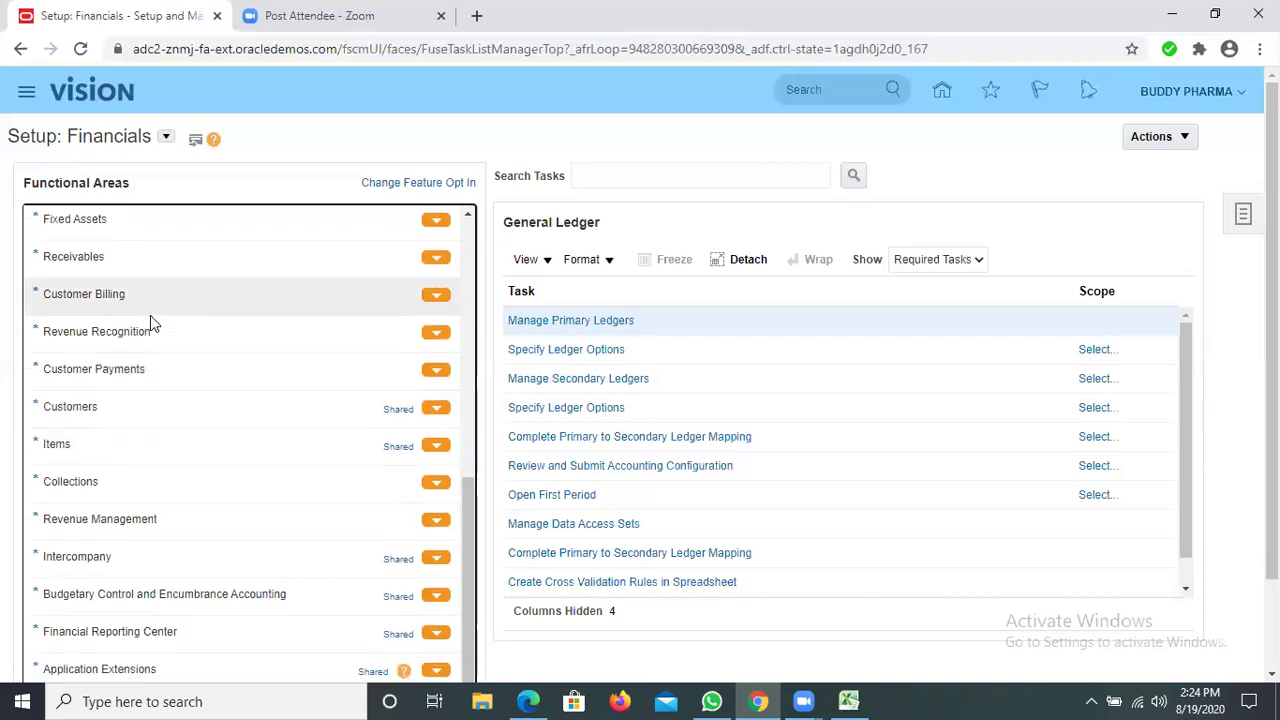
pyautogui.click(614, 327)
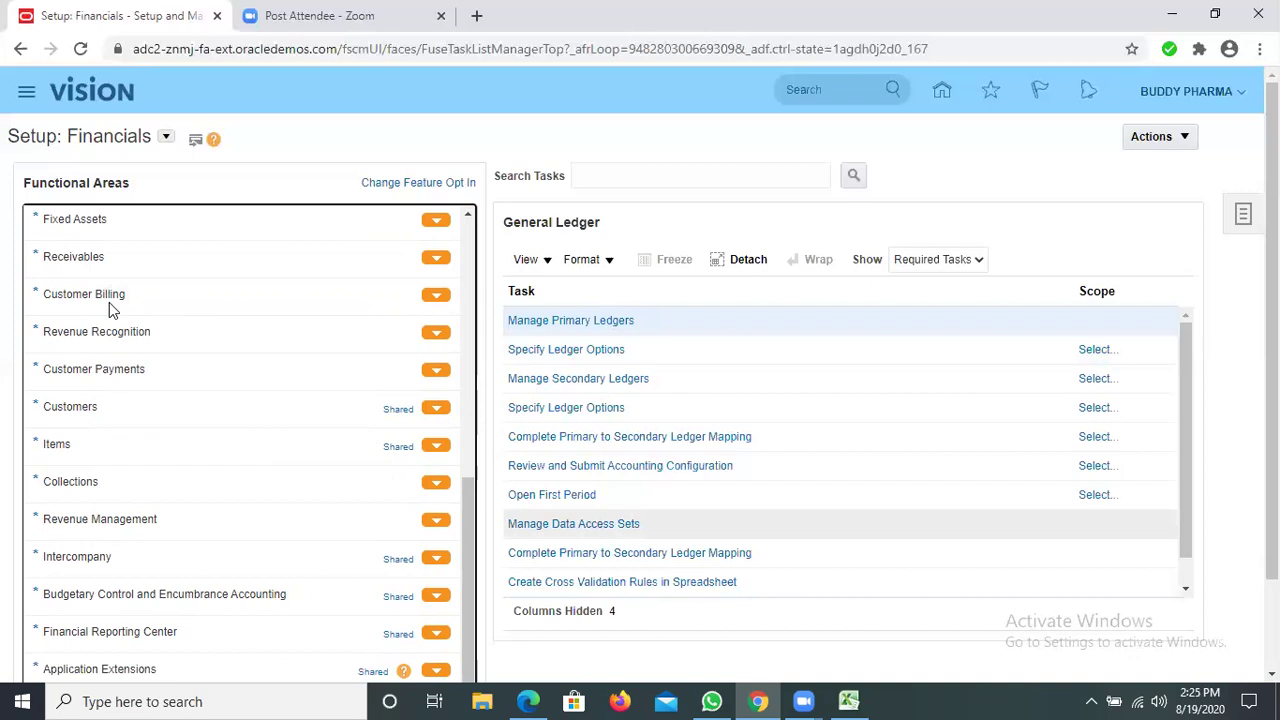
pyautogui.scroll(1, 109, 302)
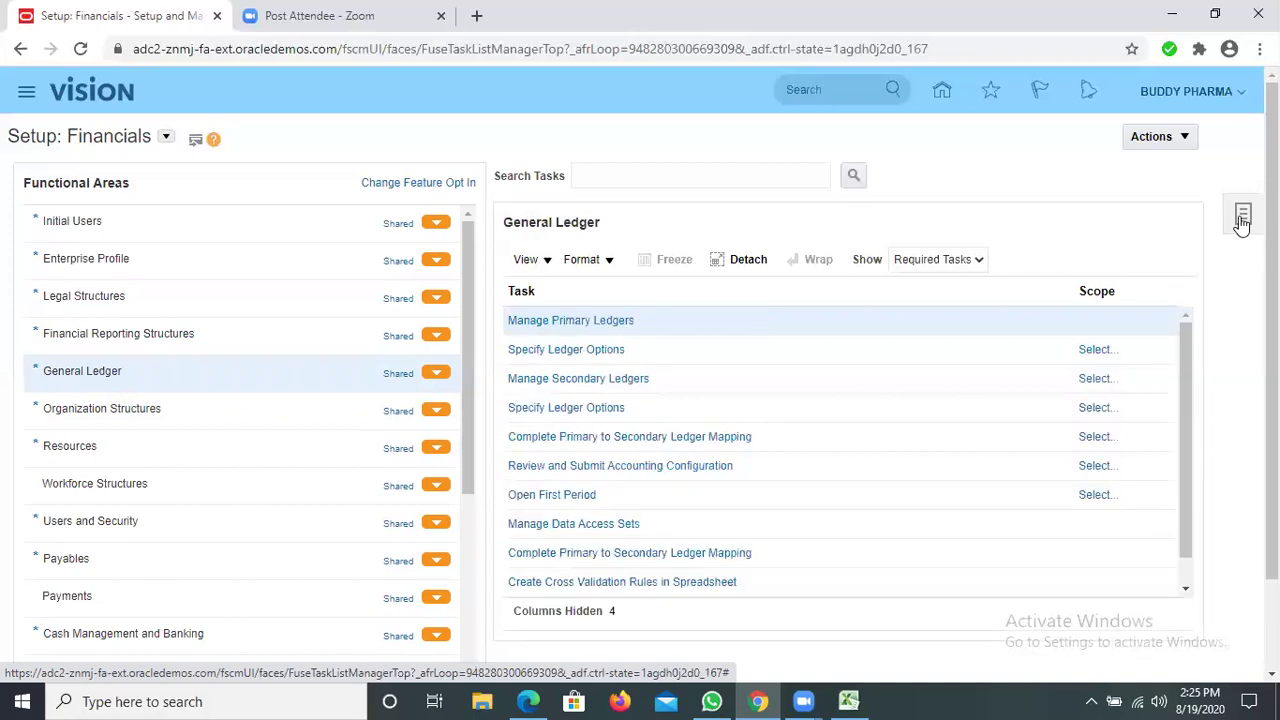
# Step: Reach the Implementation Projects list via Manage Implementation Projects in the Tasks panel
pyautogui.click(1242, 222)
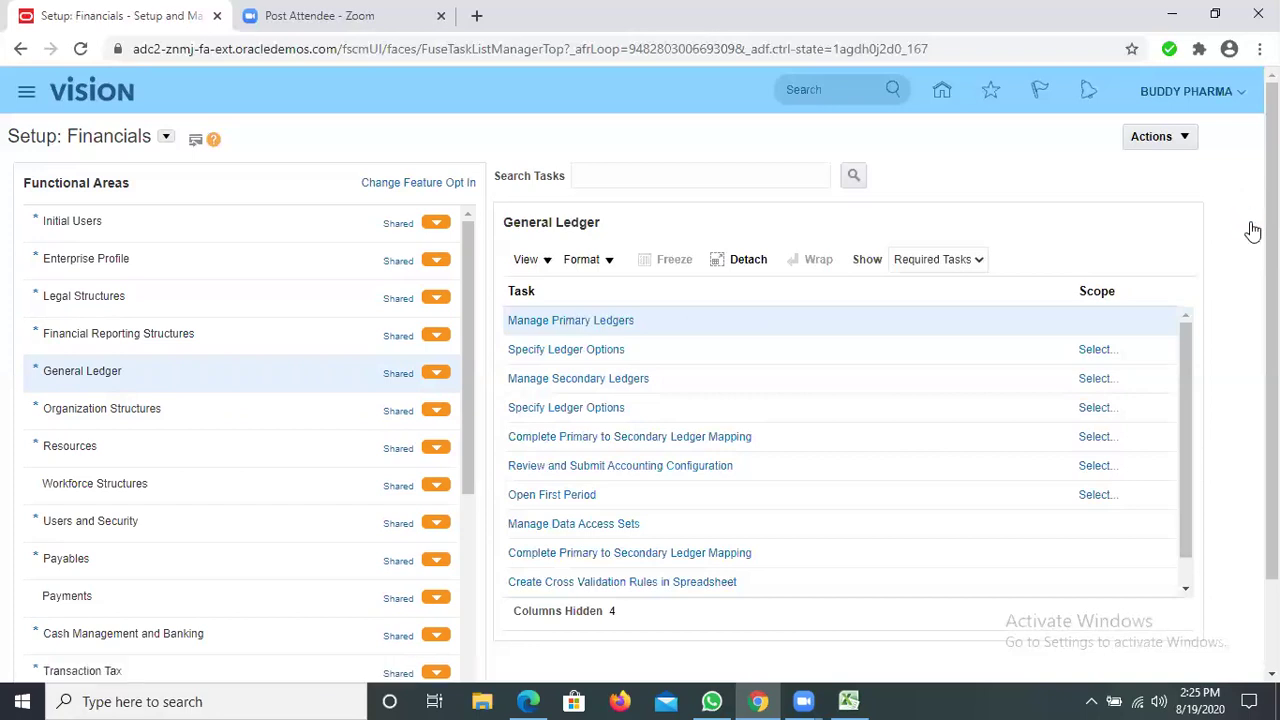
pyautogui.click(1150, 137)
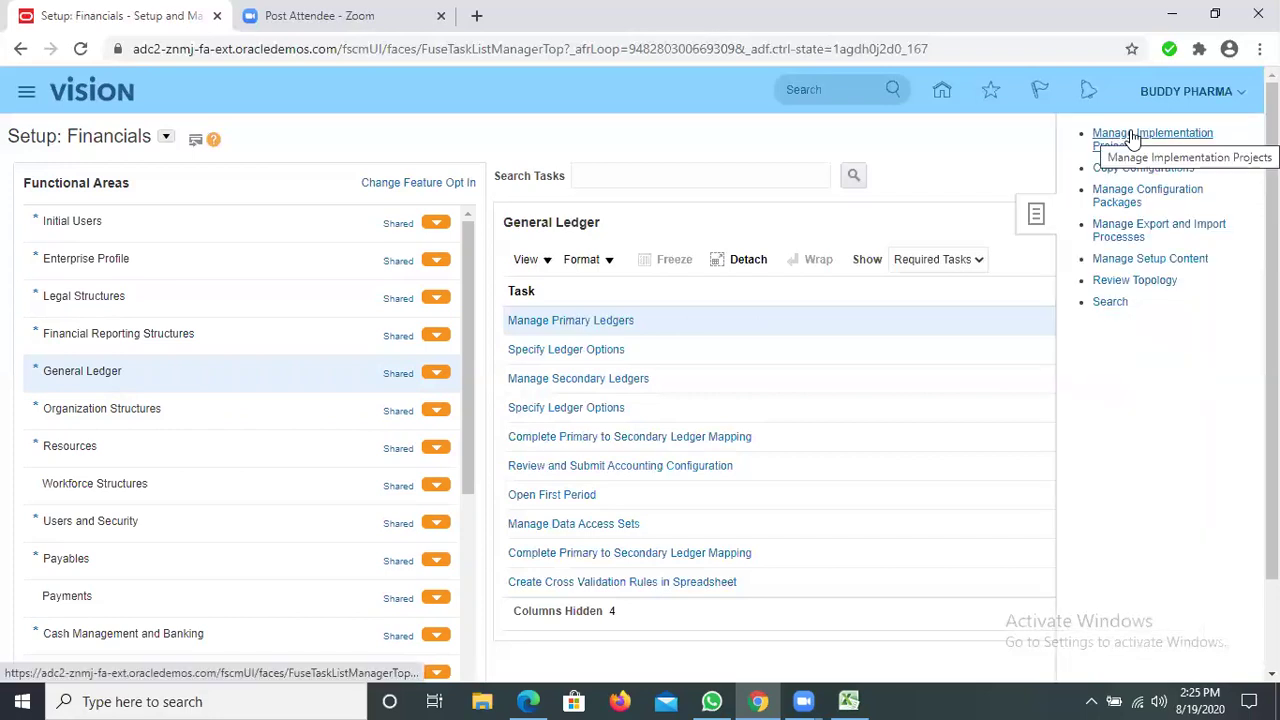
pyautogui.click(1131, 134)
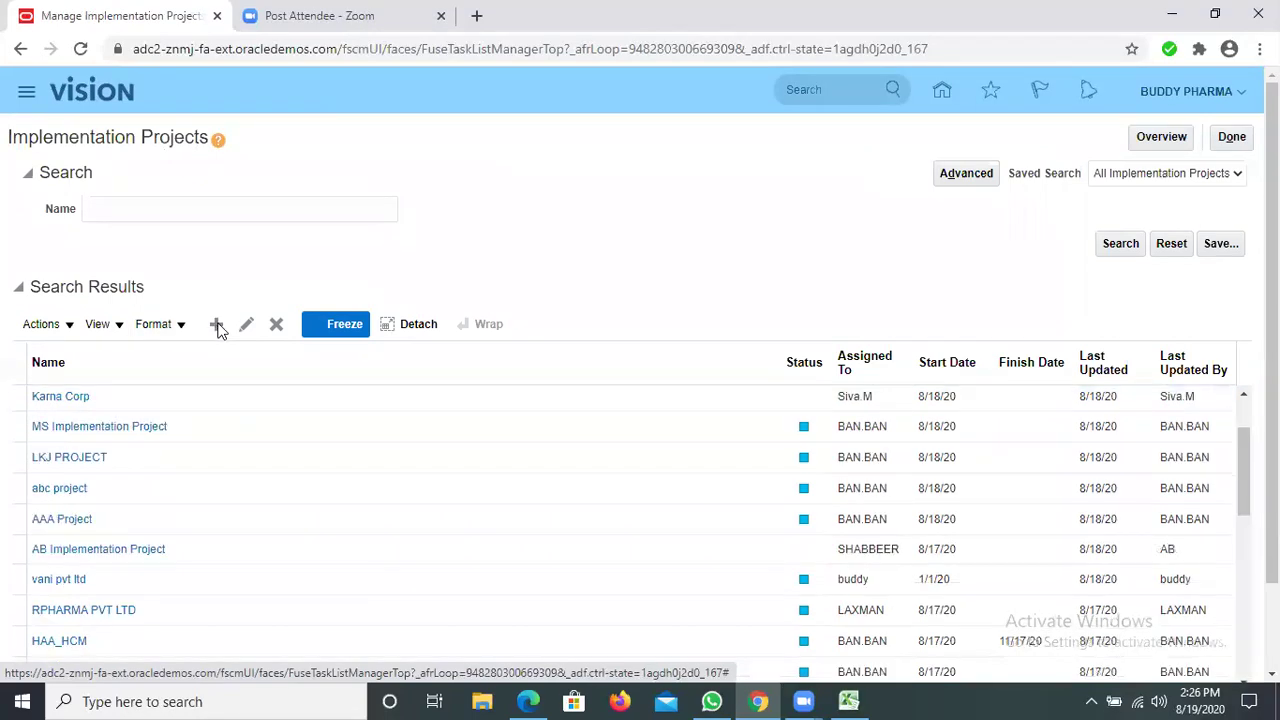
# Step: Start a new implementation project, prefilled as Implementation Project-9 starting 8/19/20
pyautogui.click(217, 325)
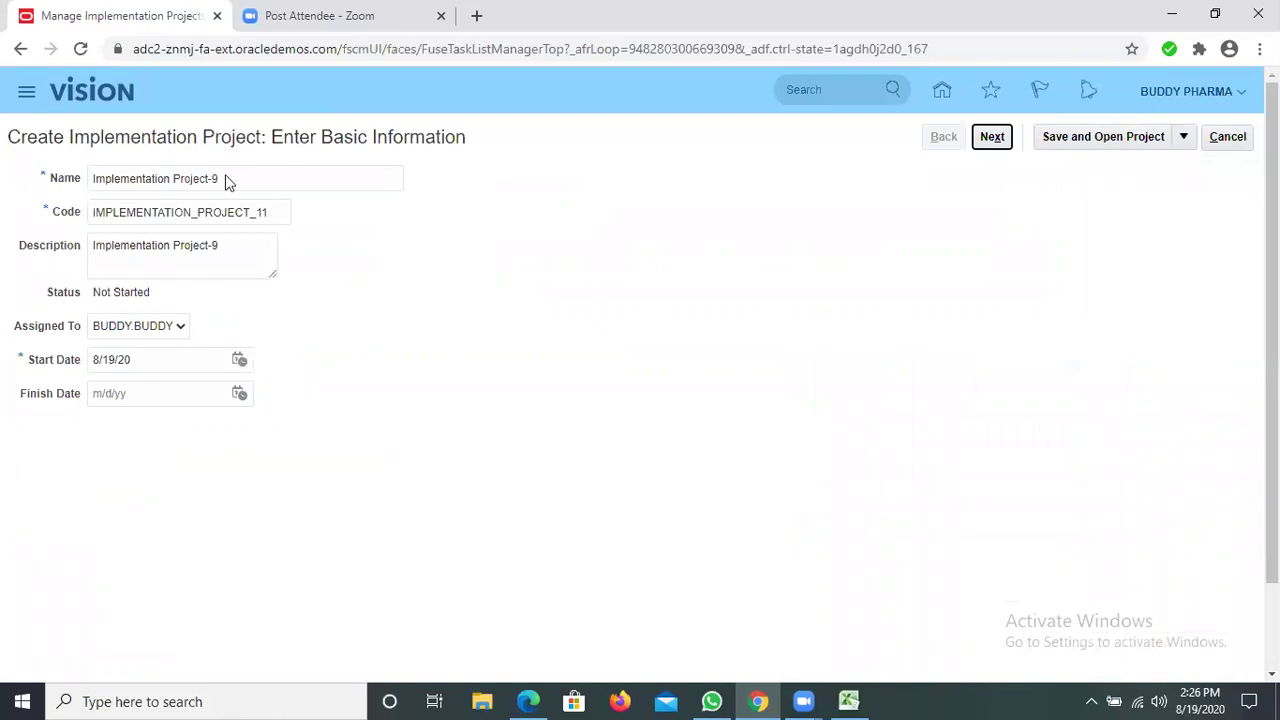
# Step: Name the new implementation project BUDDY PHARMACEUTICALS
pyautogui.click(58, 177)
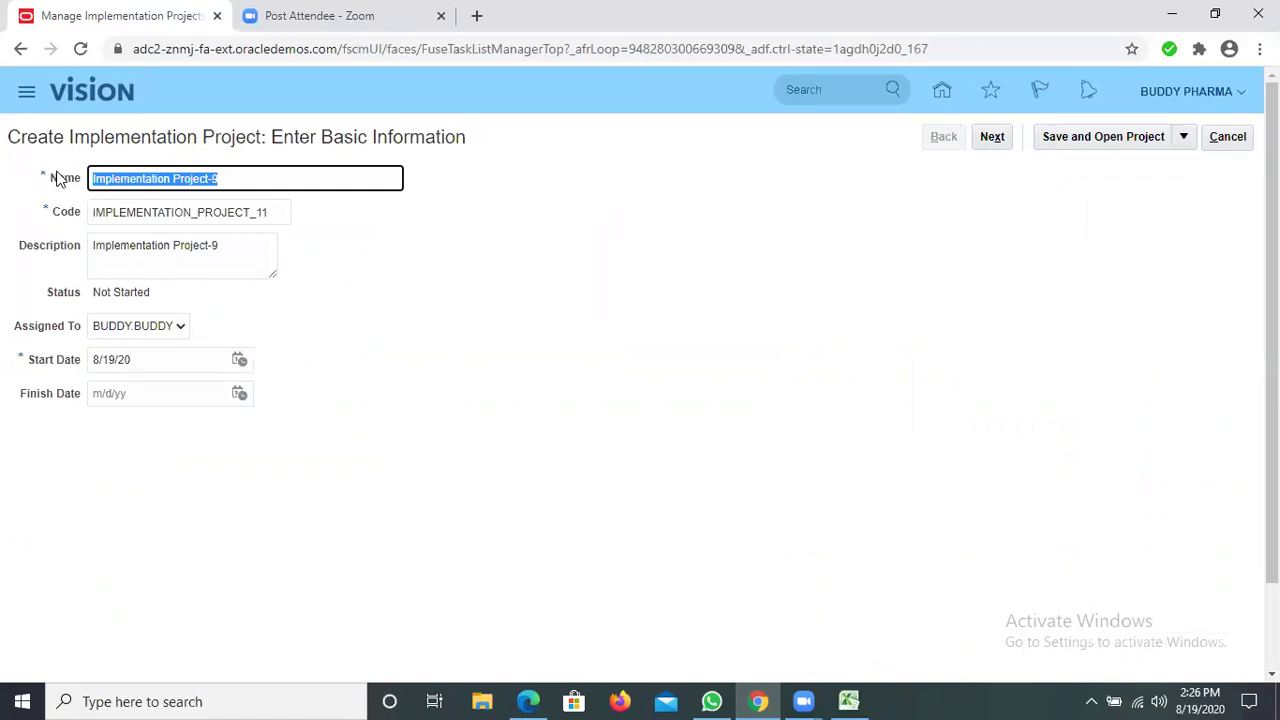
pyautogui.write('bu')
pyautogui.press('BackSpace')
pyautogui.press('BackSpace')
pyautogui.write('BB')
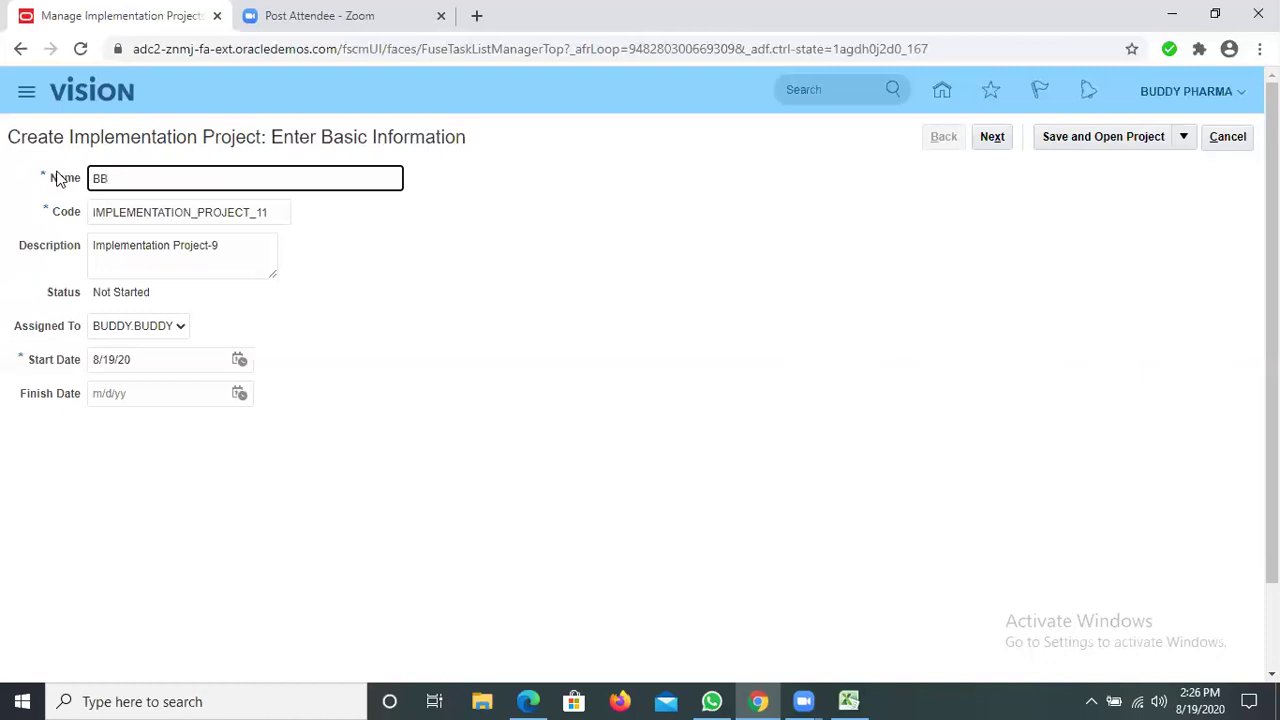
pyautogui.press('BackSpace')
pyautogui.write('UDDY')
pyautogui.write(' P')
pyautogui.write('HARNMA')
pyautogui.press('BackSpace')
pyautogui.press('BackSpace')
pyautogui.press('BackSpace')
pyautogui.press('BackSpace')
pyautogui.write('MACEUTICALS')
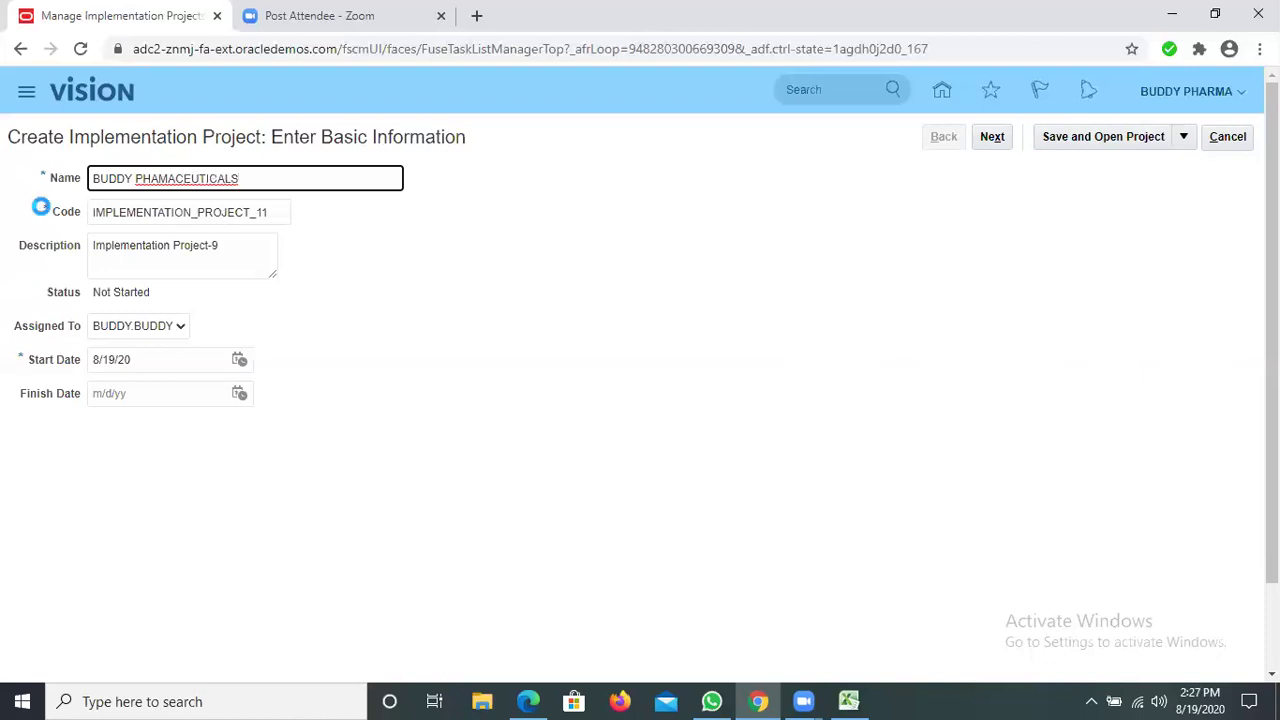
# Step: Correct the spelling of the name and of the code BUDDY_PHARMACEUTICALS, then continue to offerings
pyautogui.click(164, 212)
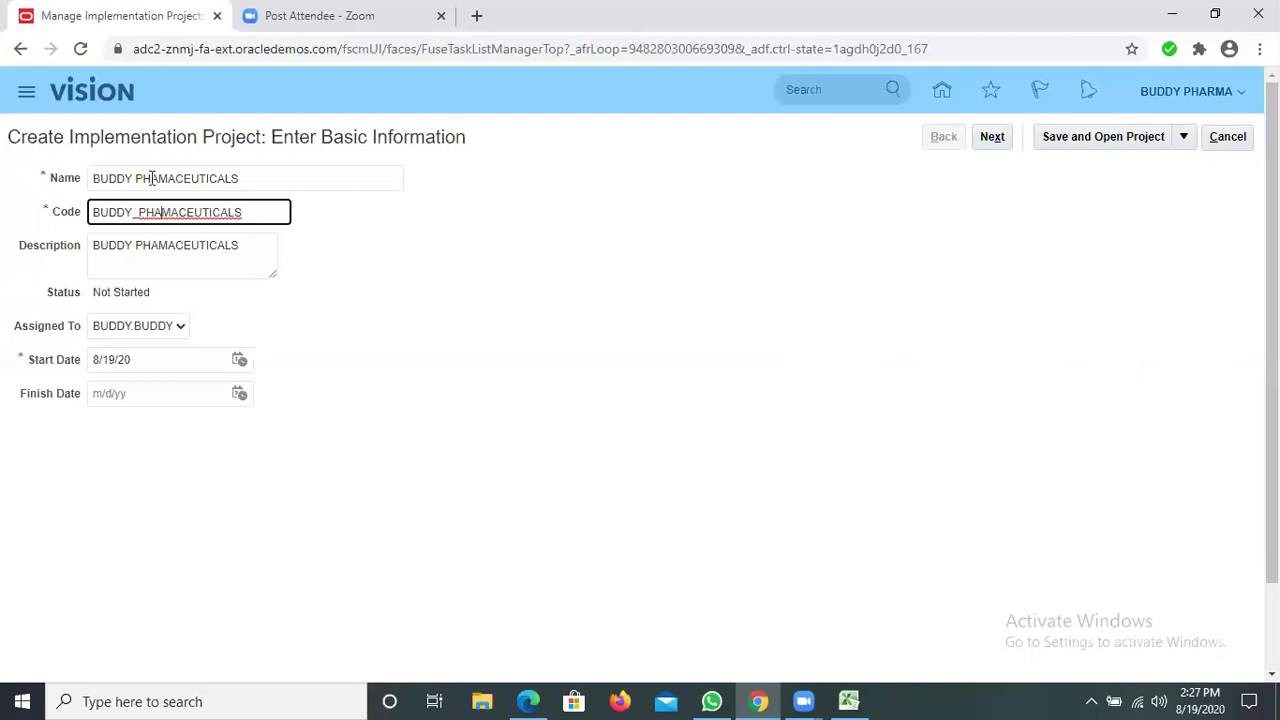
pyautogui.write('R')
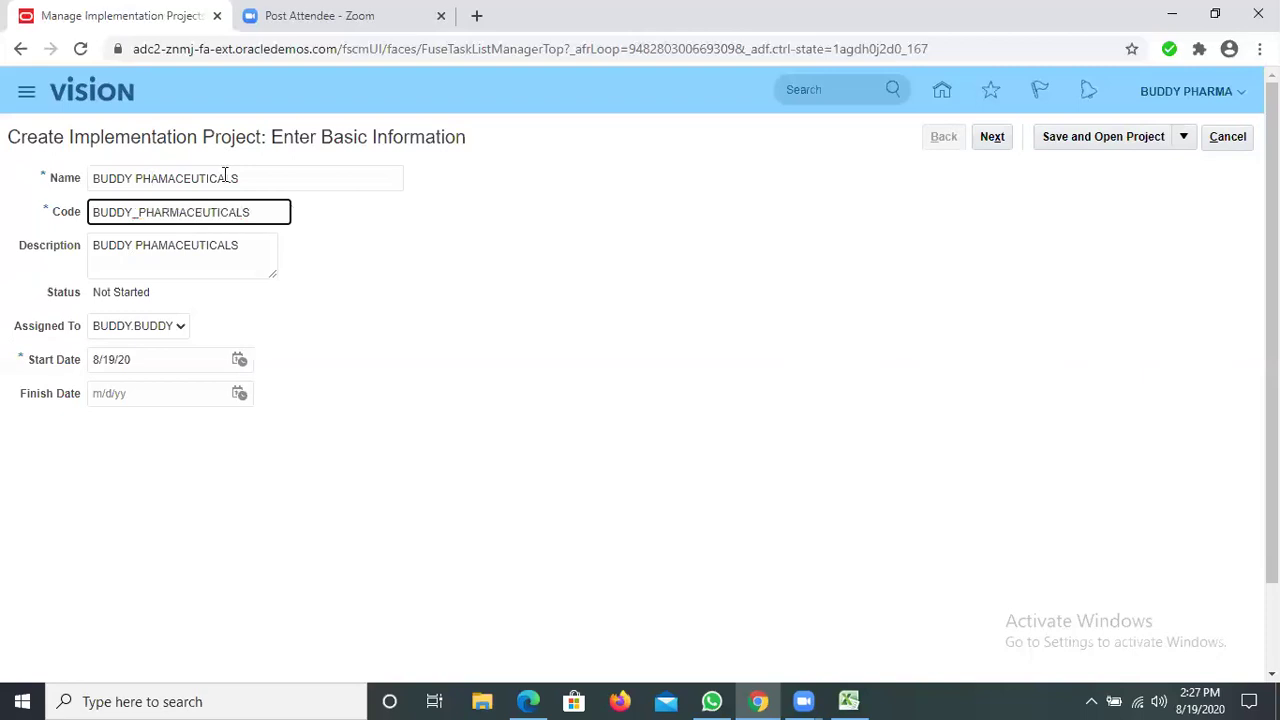
pyautogui.click(164, 178)
pyautogui.write('R')
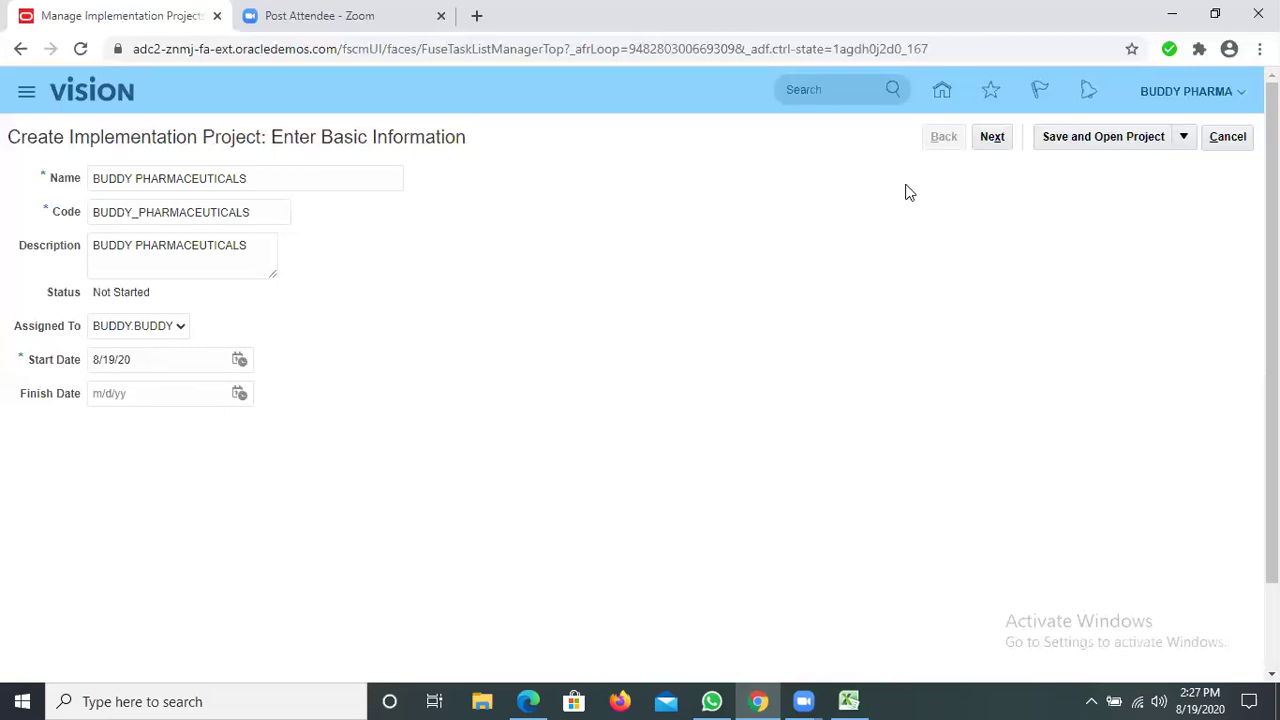
pyautogui.click(992, 137)
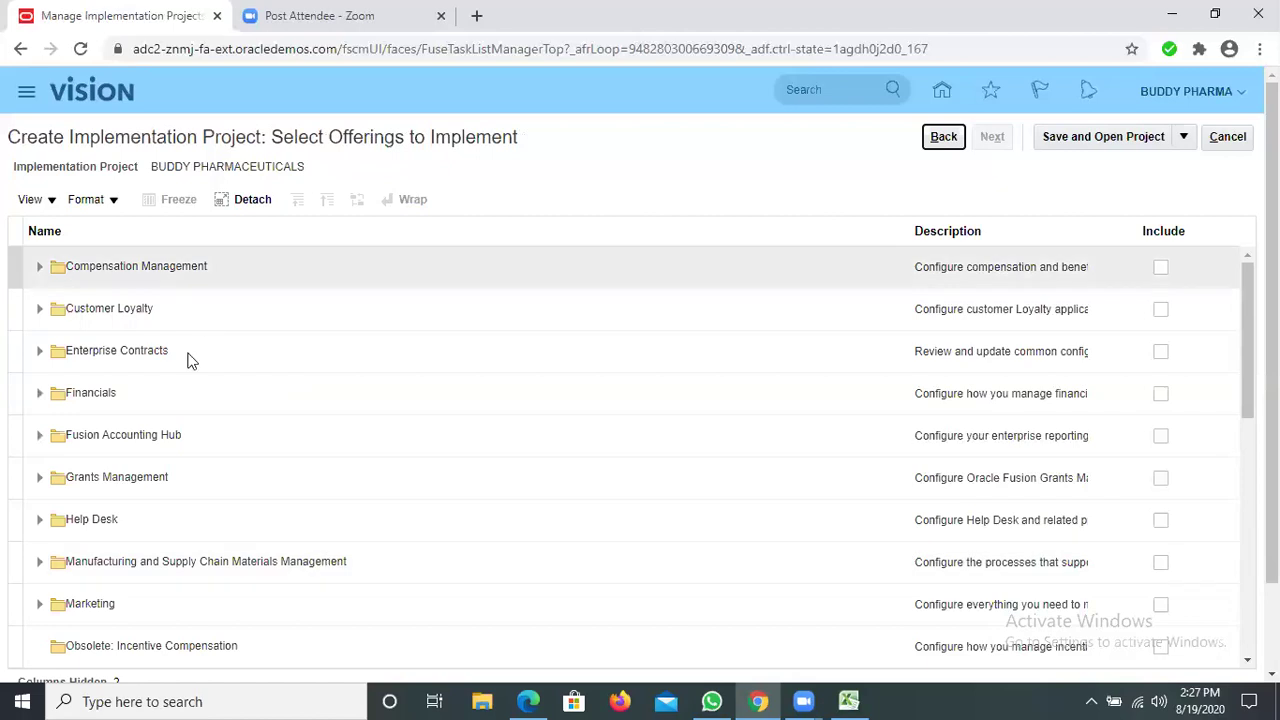
# Step: Expand Financials in the offerings tree and include it in the project
pyautogui.click(169, 320)
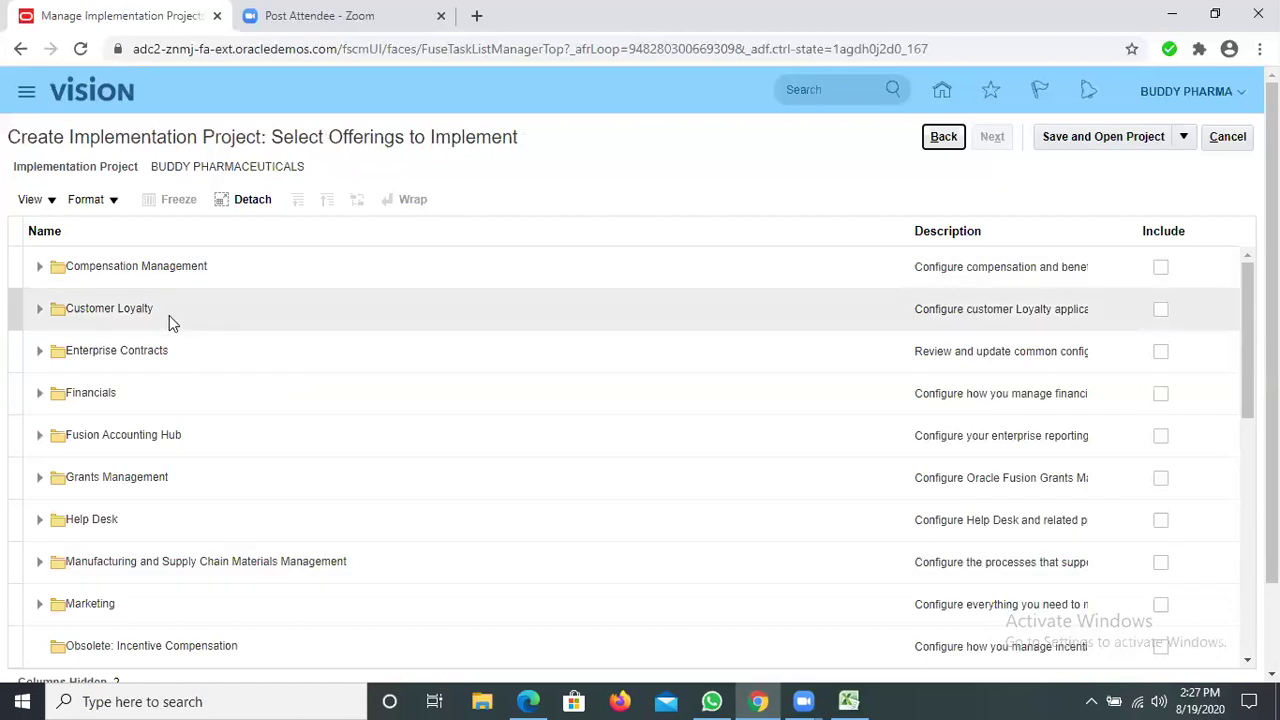
pyautogui.scroll(-1, 186, 368)
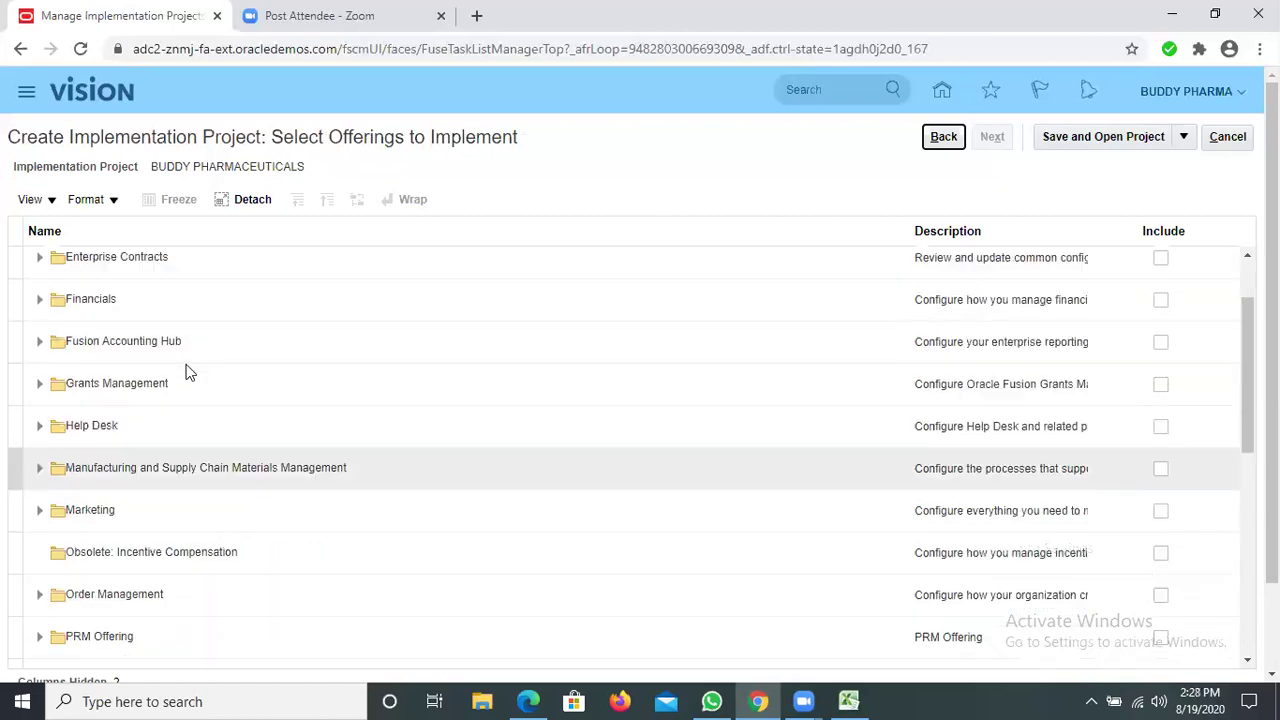
pyautogui.scroll(1, 124, 424)
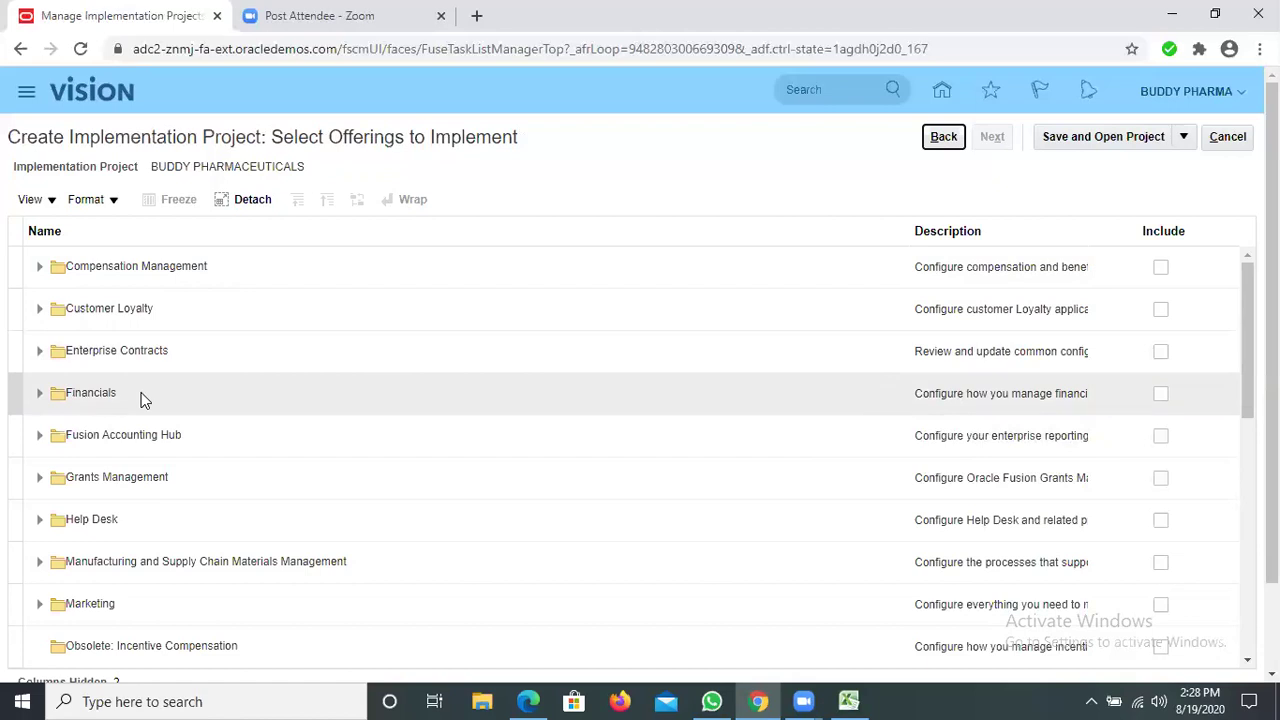
pyautogui.click(41, 399)
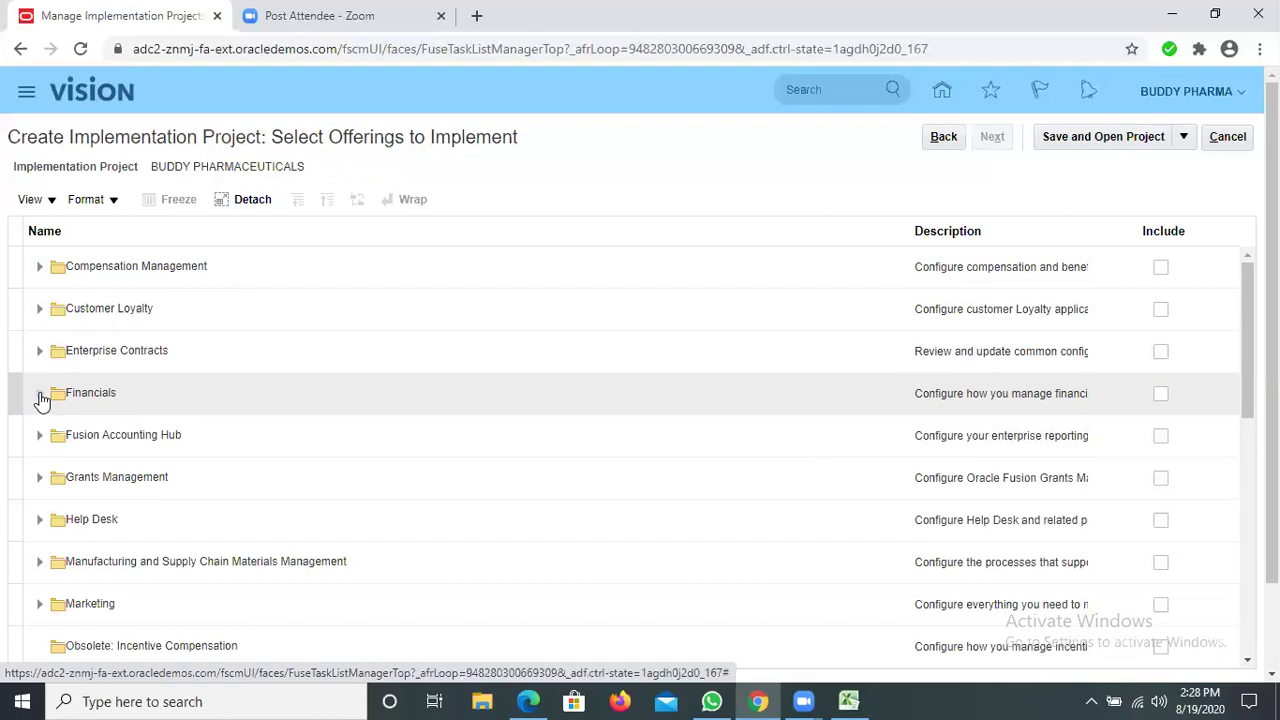
pyautogui.click(1164, 442)
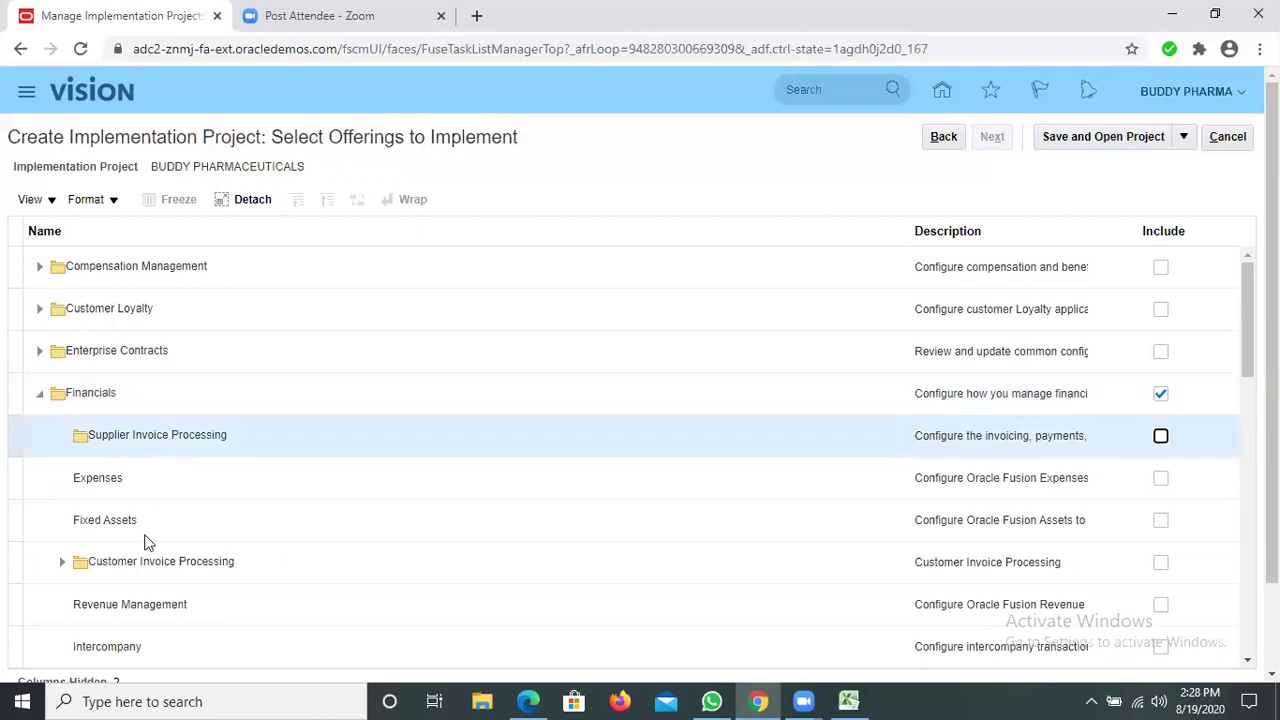
# Step: Include Supplier Invoice Processing, Customer Invoice Processing, Collections, Intercompany, Joint Venture Management and the next offerings
pyautogui.click(1161, 435)
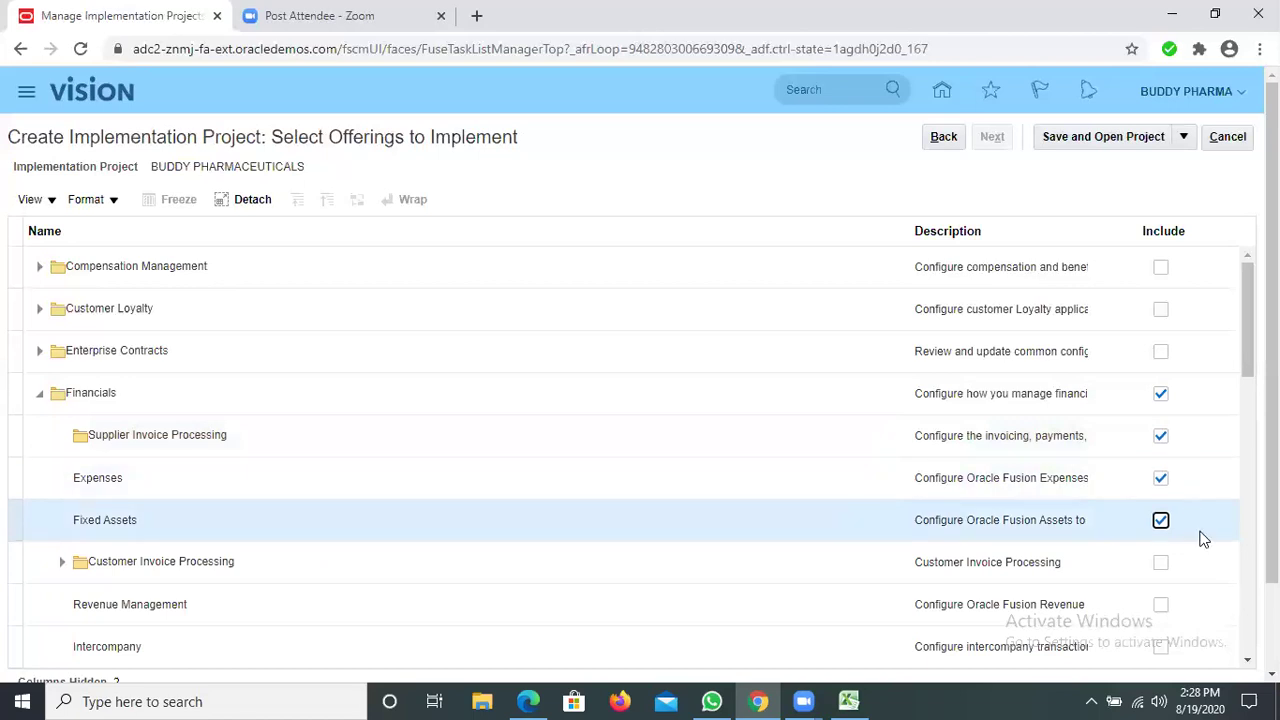
pyautogui.scroll(-1, 1157, 480)
pyautogui.click(1160, 516)
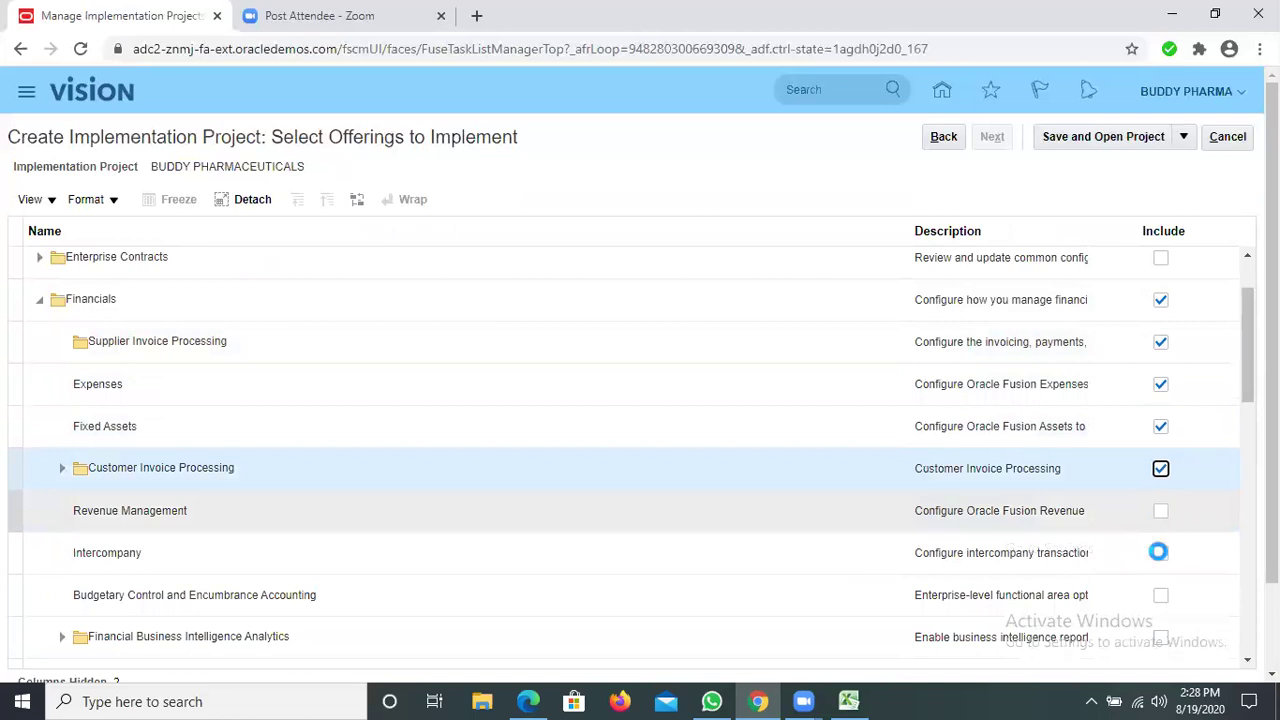
pyautogui.click(1160, 520)
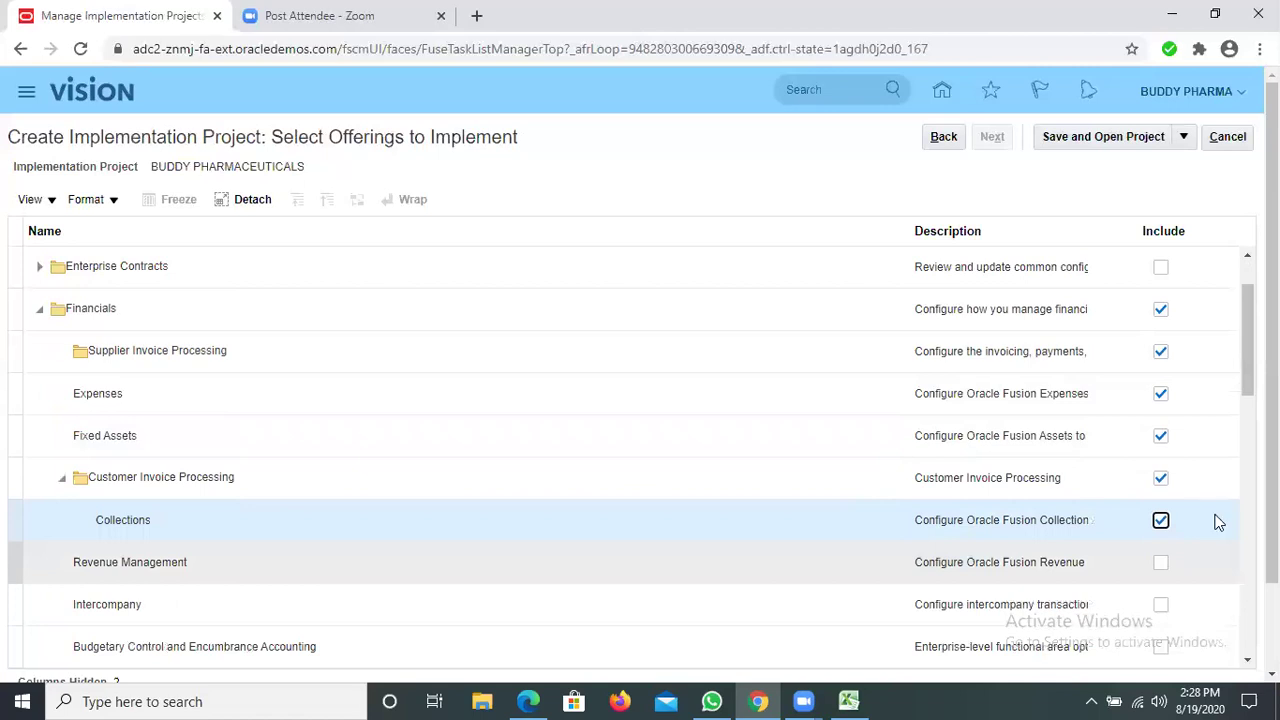
pyautogui.click(1159, 515)
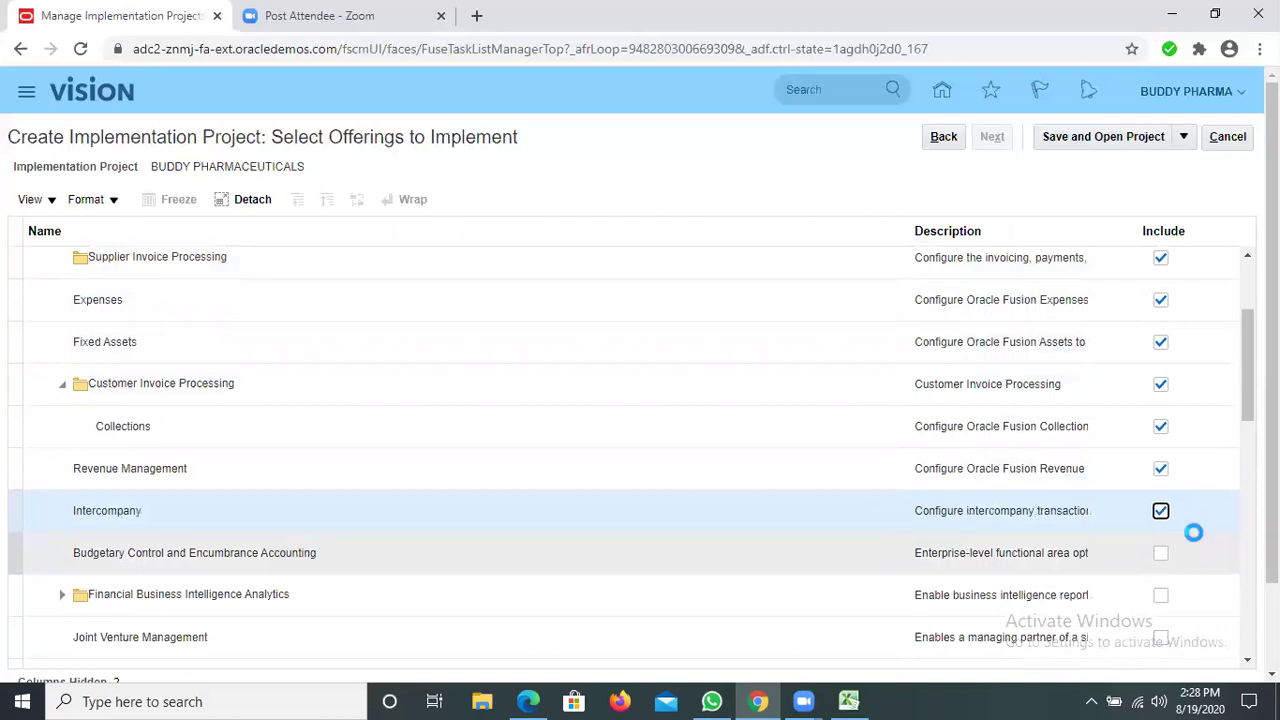
pyautogui.scroll(-2, 1175, 424)
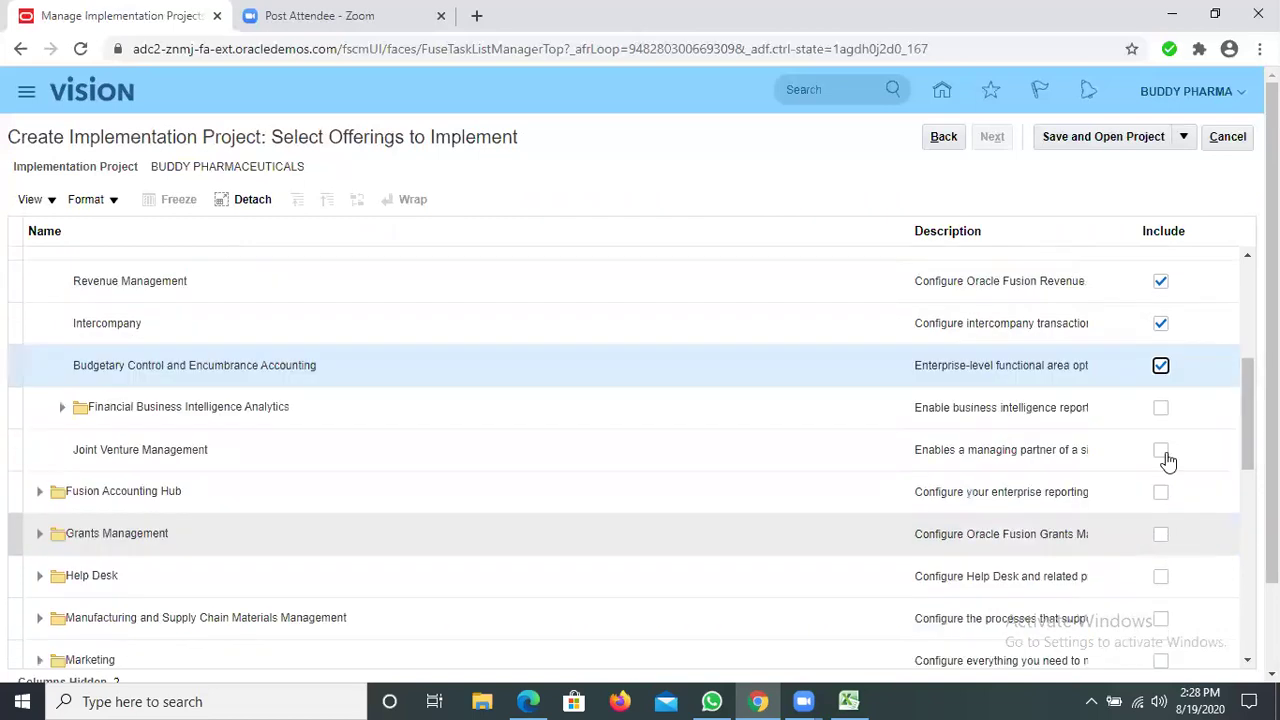
pyautogui.click(1162, 452)
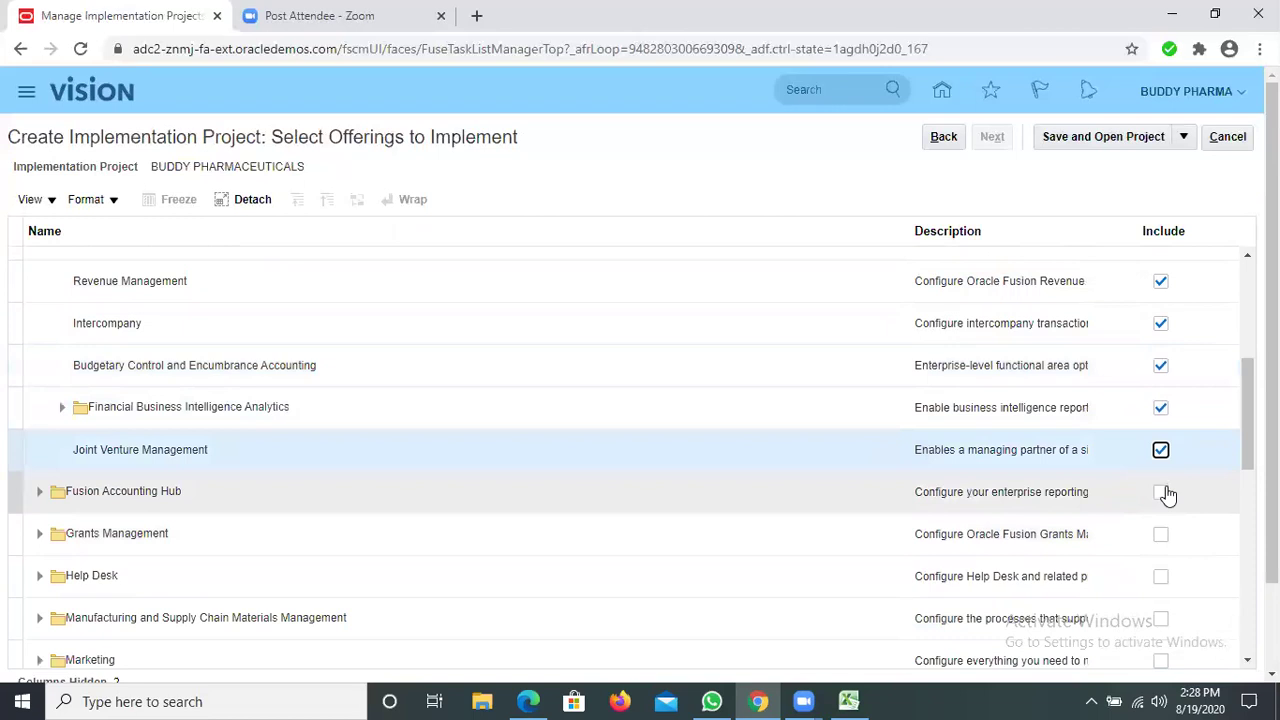
pyautogui.click(1163, 493)
pyautogui.click(1162, 537)
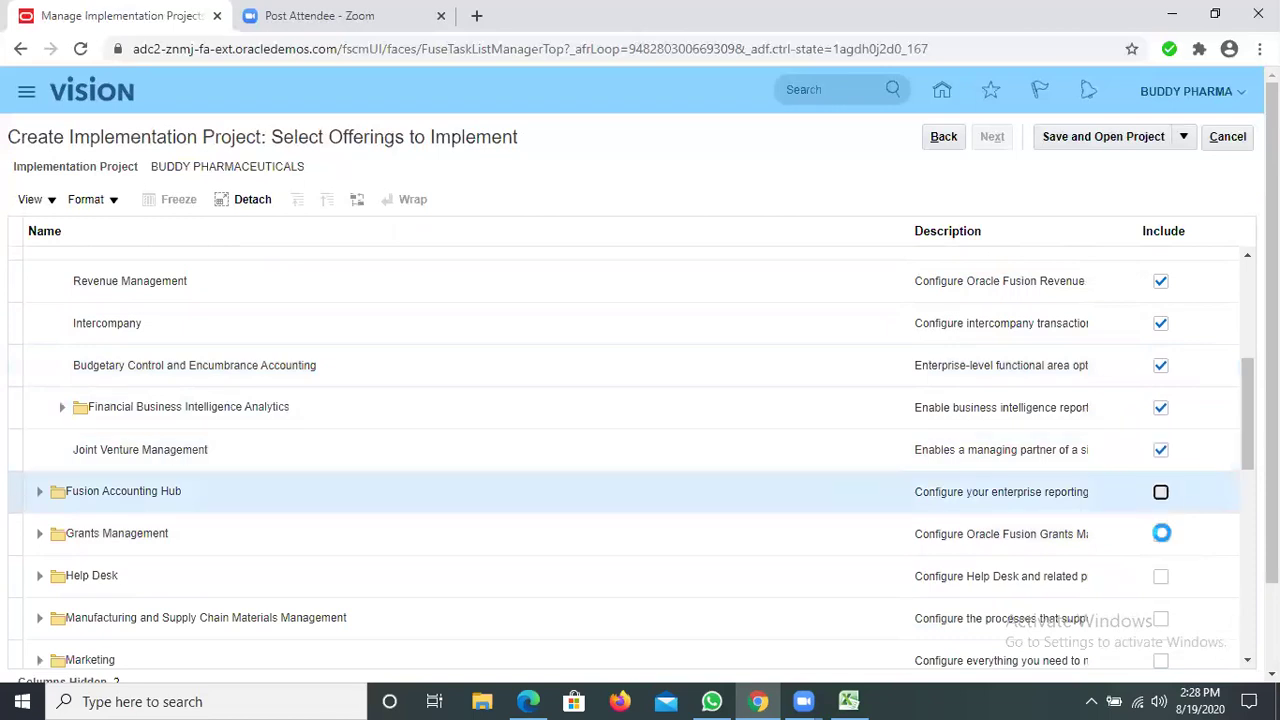
# Step: Include the Fixed Assets, Accounts Payable and Employee Expenses BI Analytics, plus Fusion Accounting Hub
pyautogui.click(1171, 410)
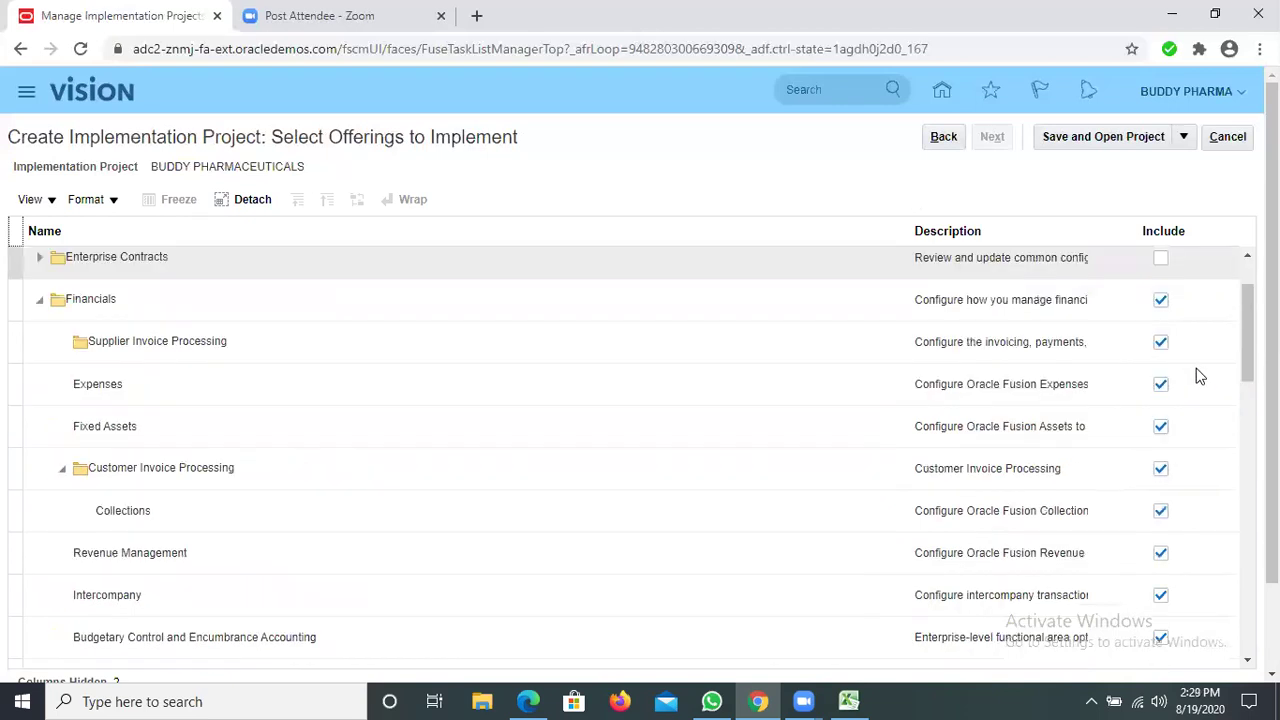
pyautogui.scroll(-2, 1200, 376)
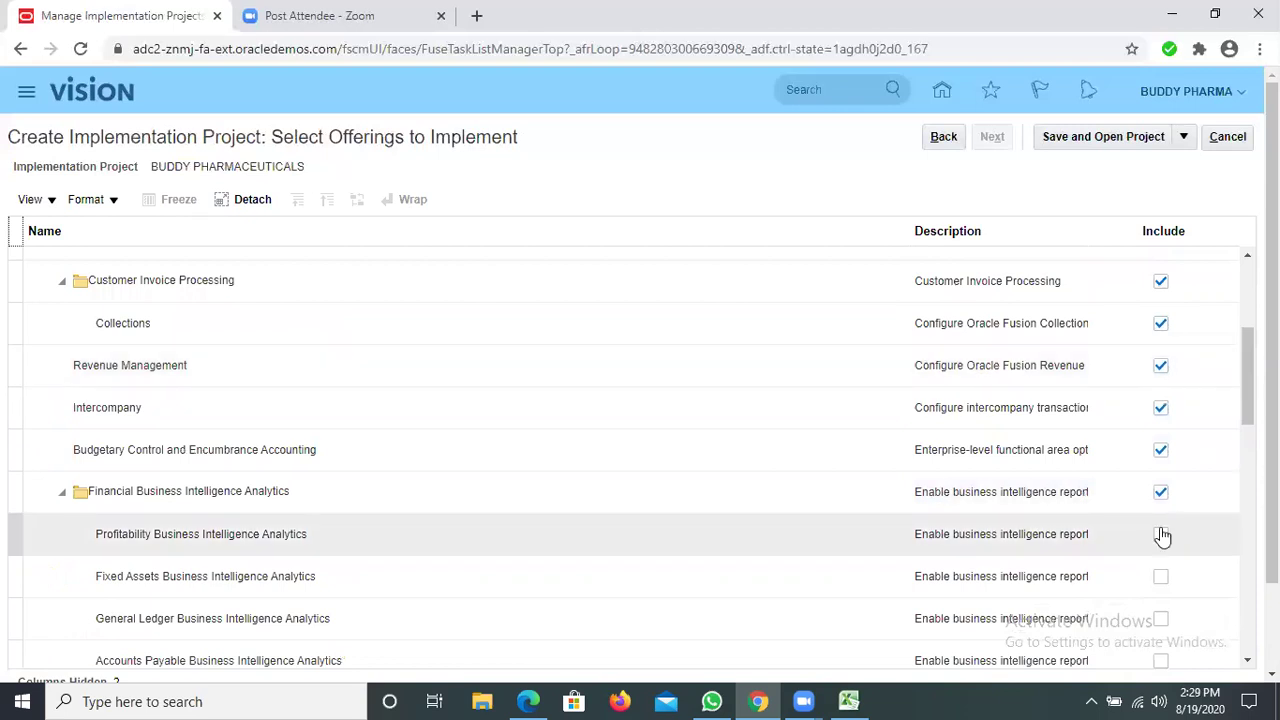
pyautogui.click(1163, 582)
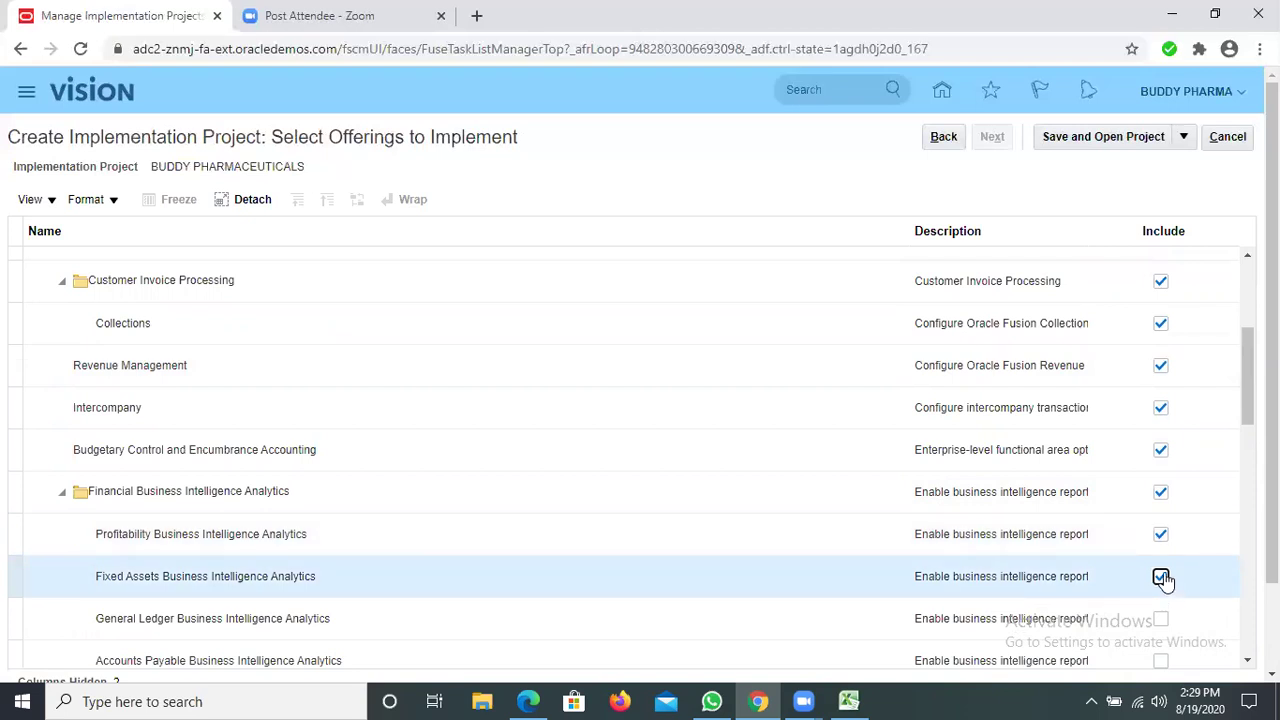
pyautogui.scroll(-2, 1163, 481)
pyautogui.click(1161, 476)
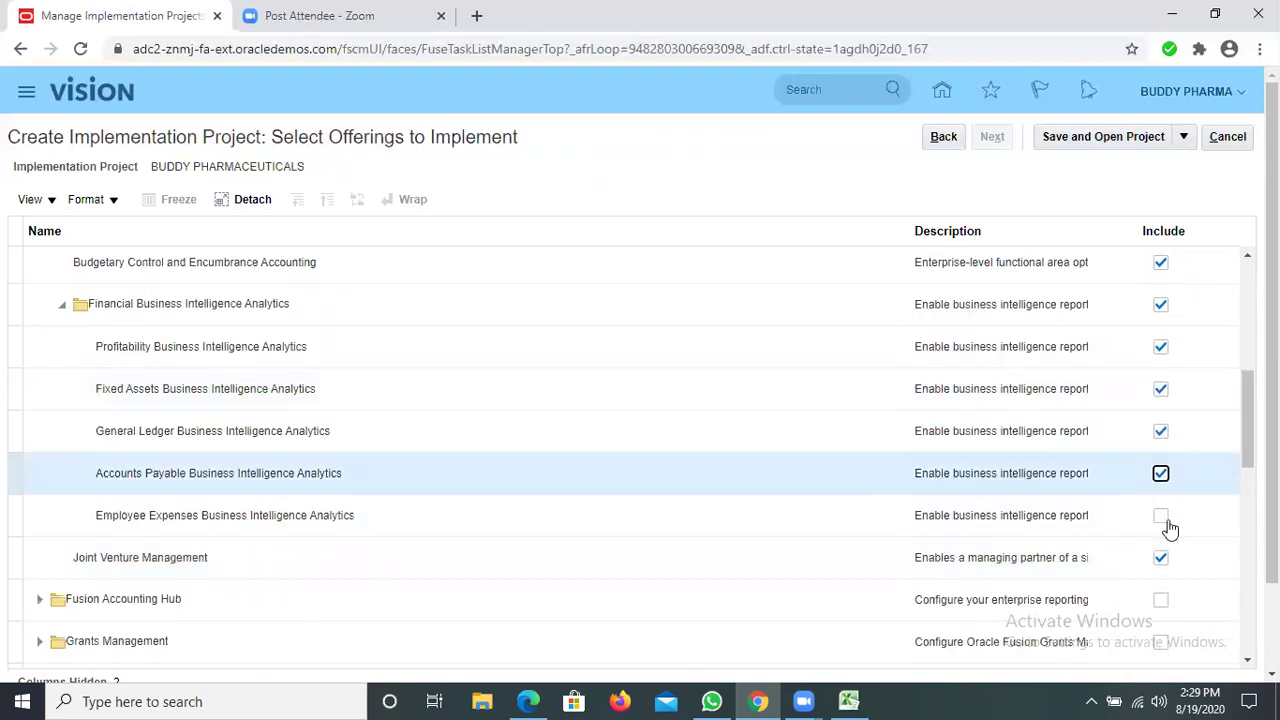
pyautogui.click(1162, 514)
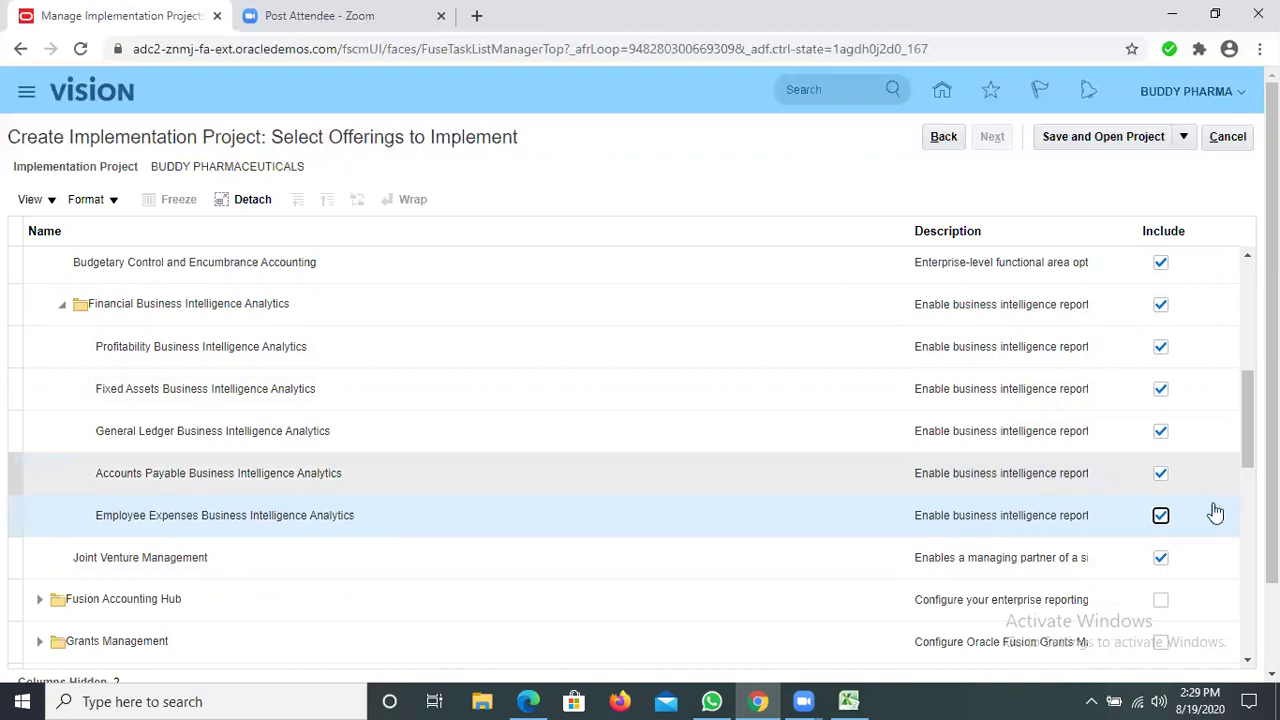
pyautogui.scroll(-1, 1200, 514)
pyautogui.click(1160, 507)
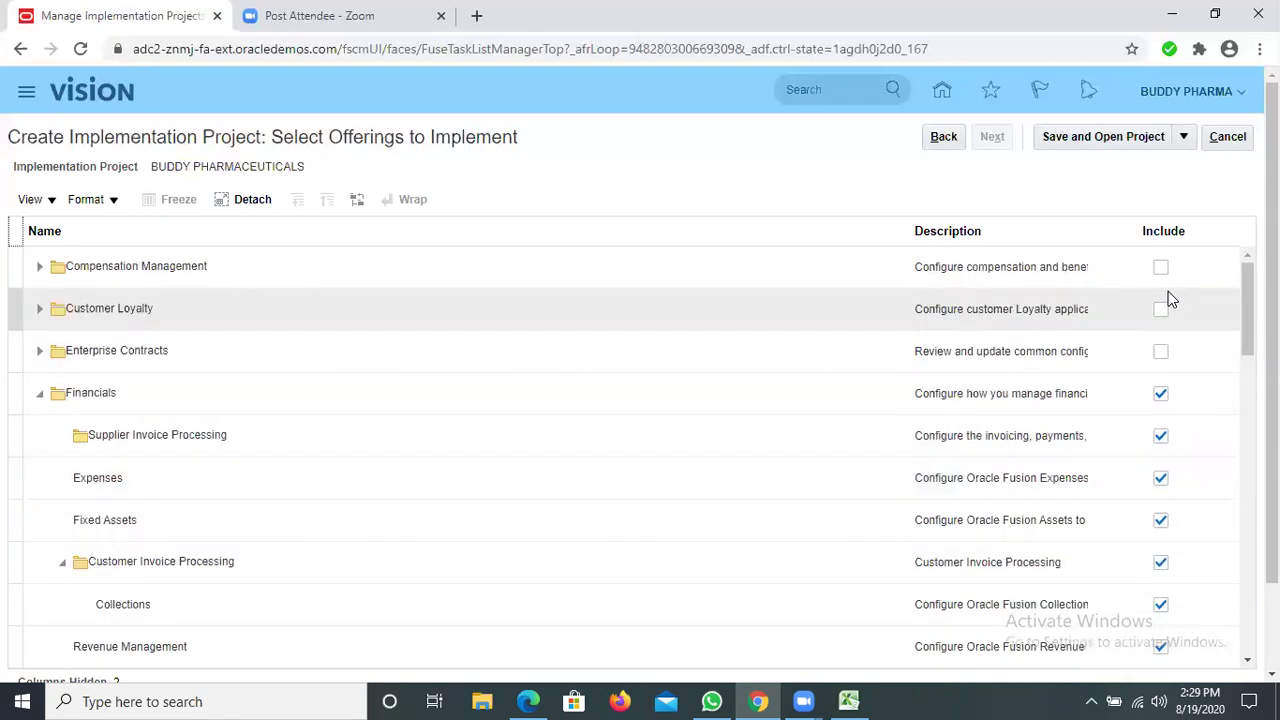
pyautogui.click(1066, 140)
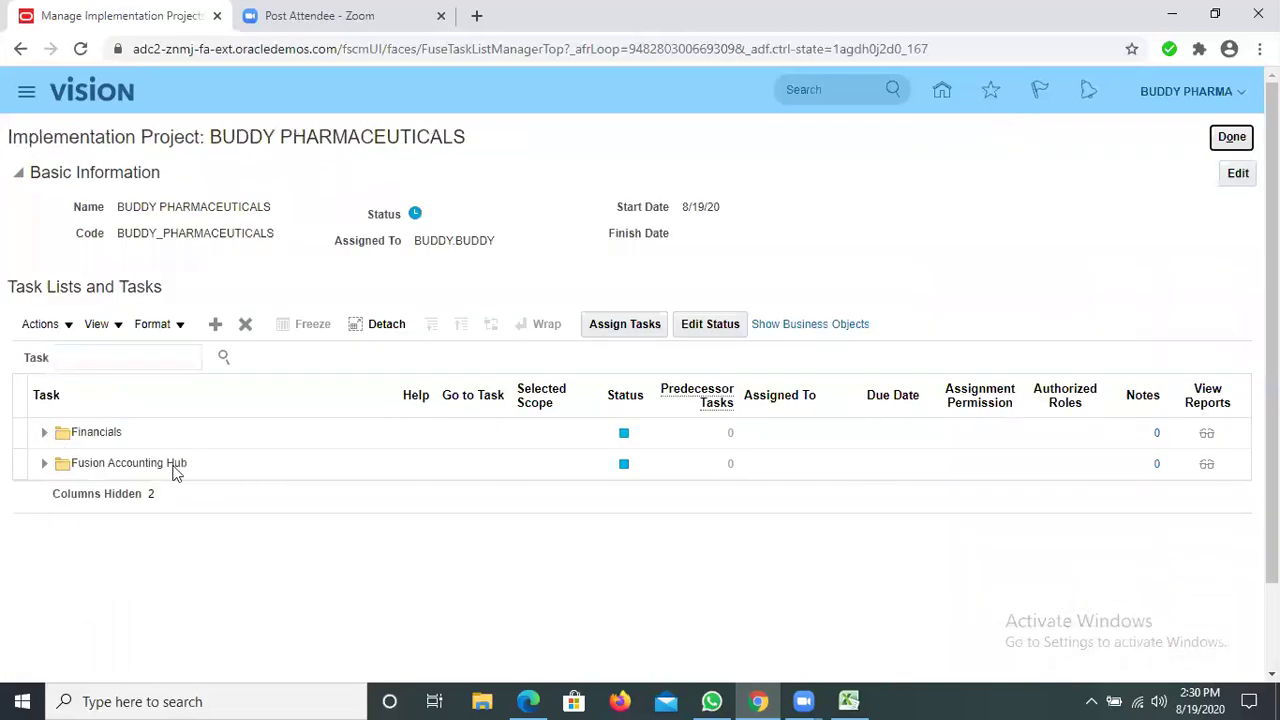
# Step: Expand the Financials task list and its Define Fixed Assets Configuration tasks
pyautogui.click(47, 435)
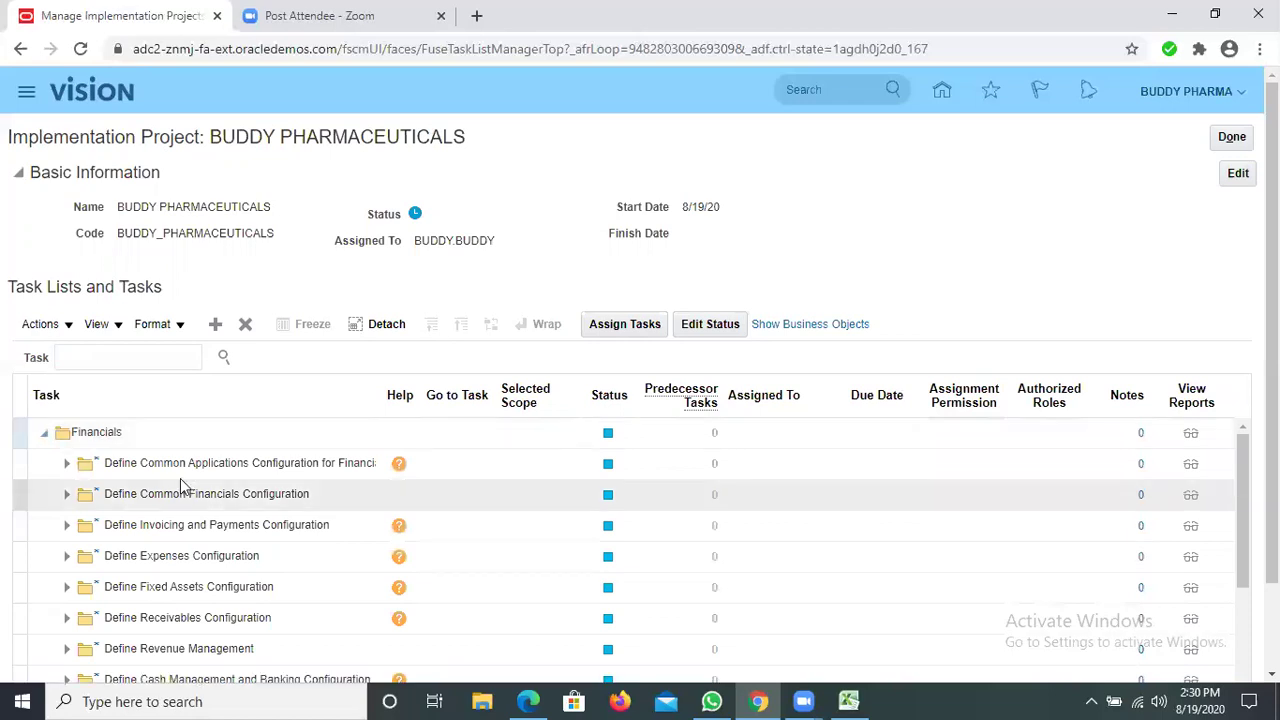
pyautogui.scroll(-1, 143, 491)
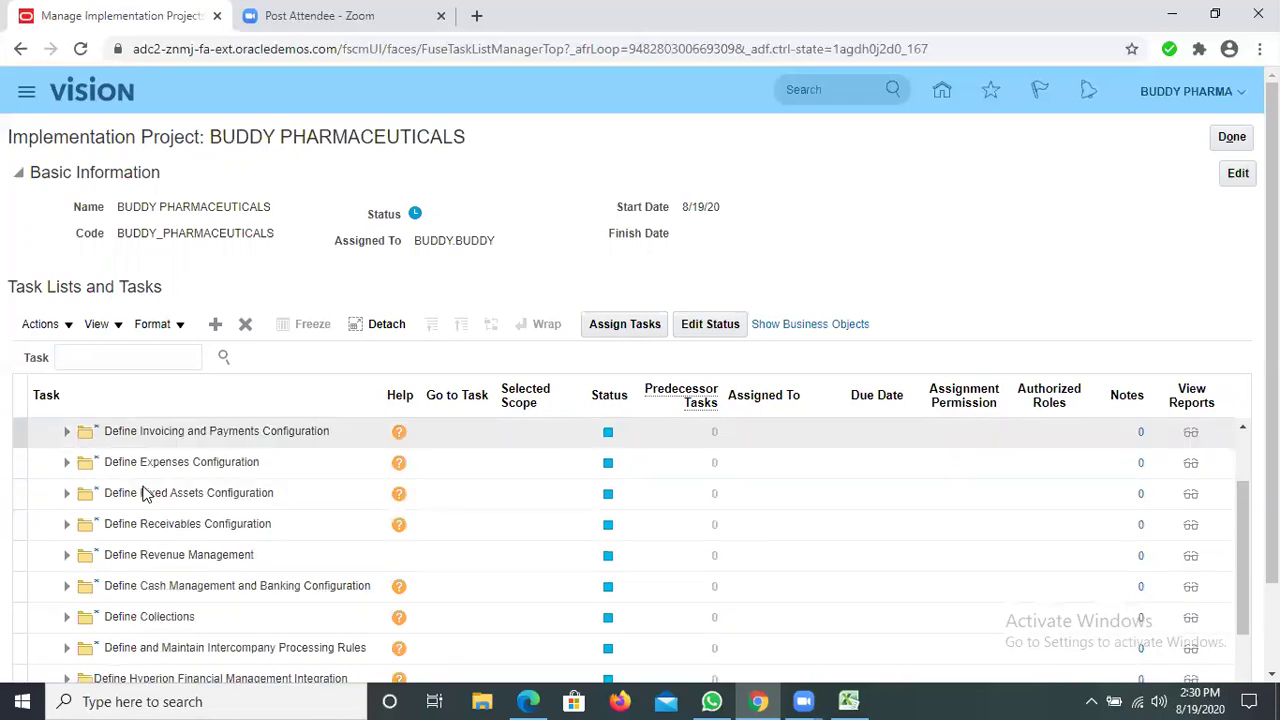
pyautogui.scroll(1, 70, 492)
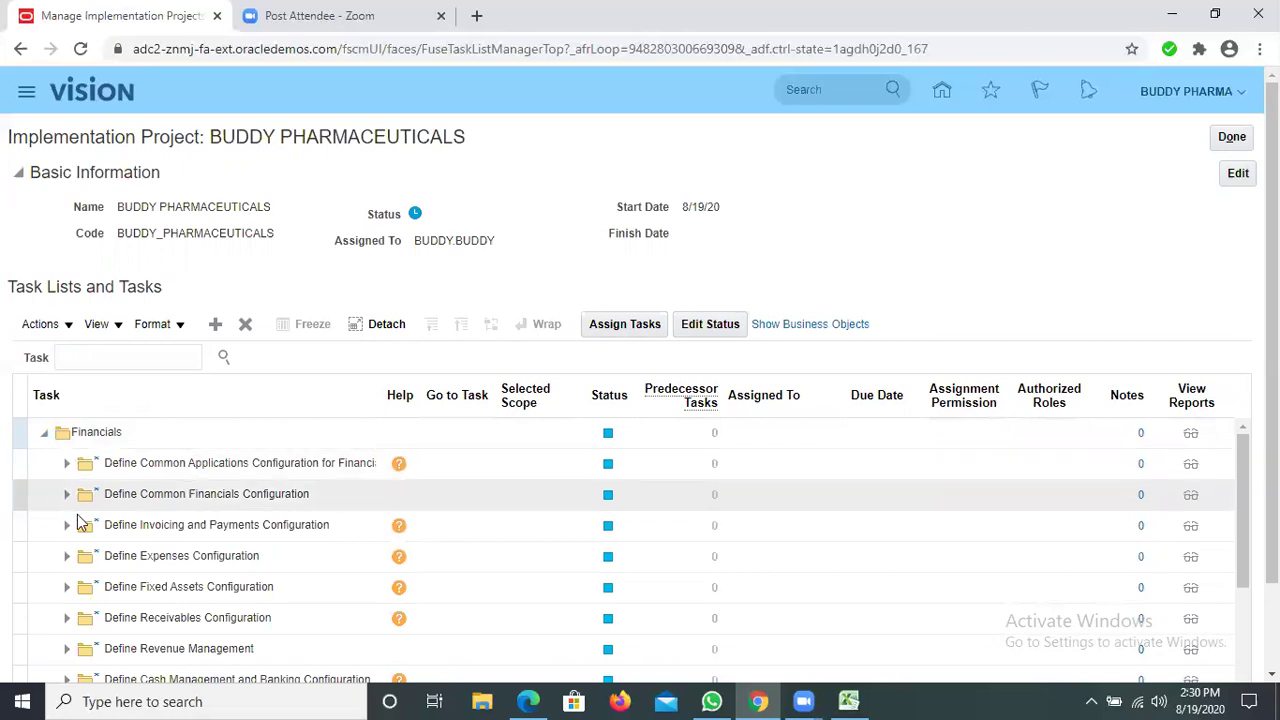
pyautogui.scroll(-1, 81, 524)
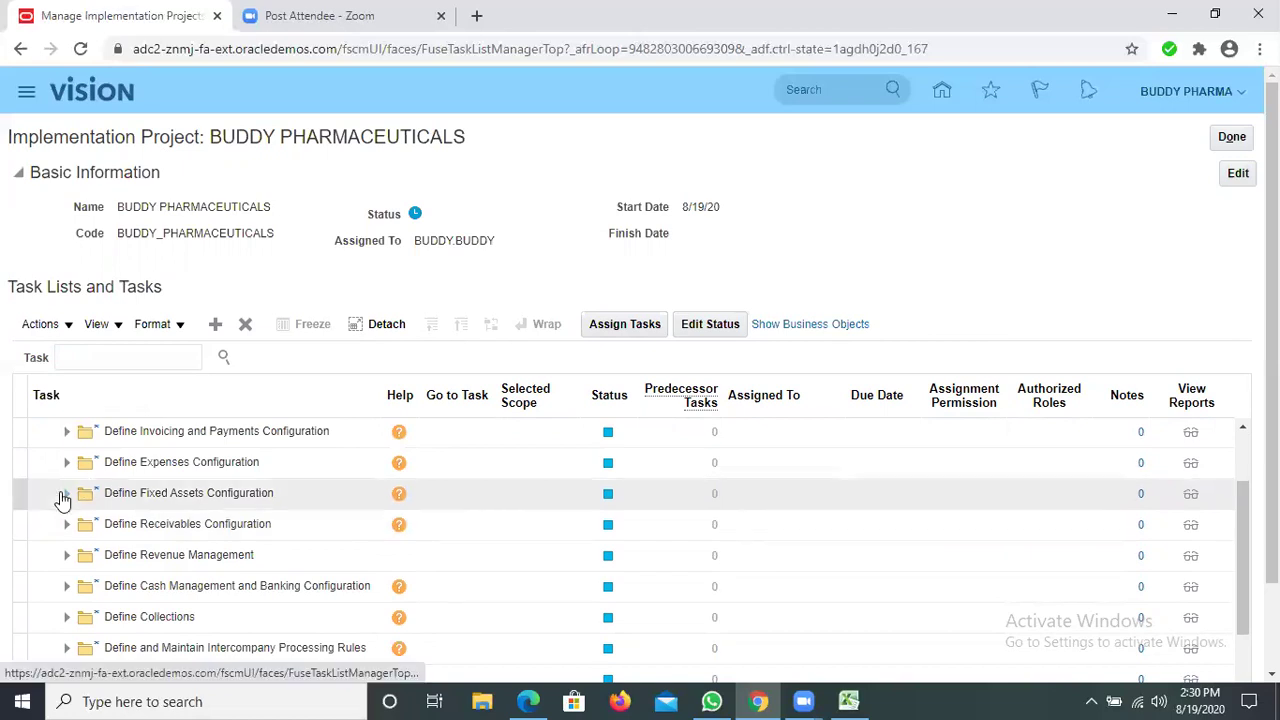
pyautogui.click(62, 497)
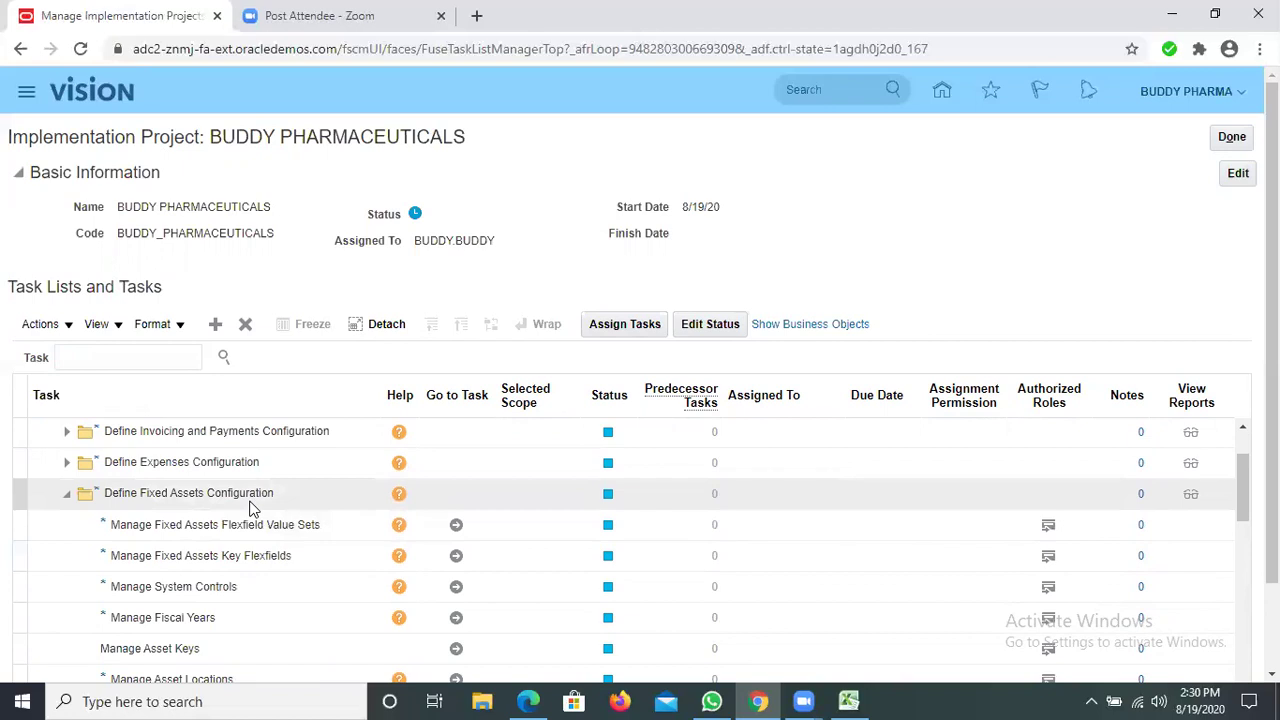
# Step: Select the Define Common Applications Configuration for Financials task list row
pyautogui.click(242, 583)
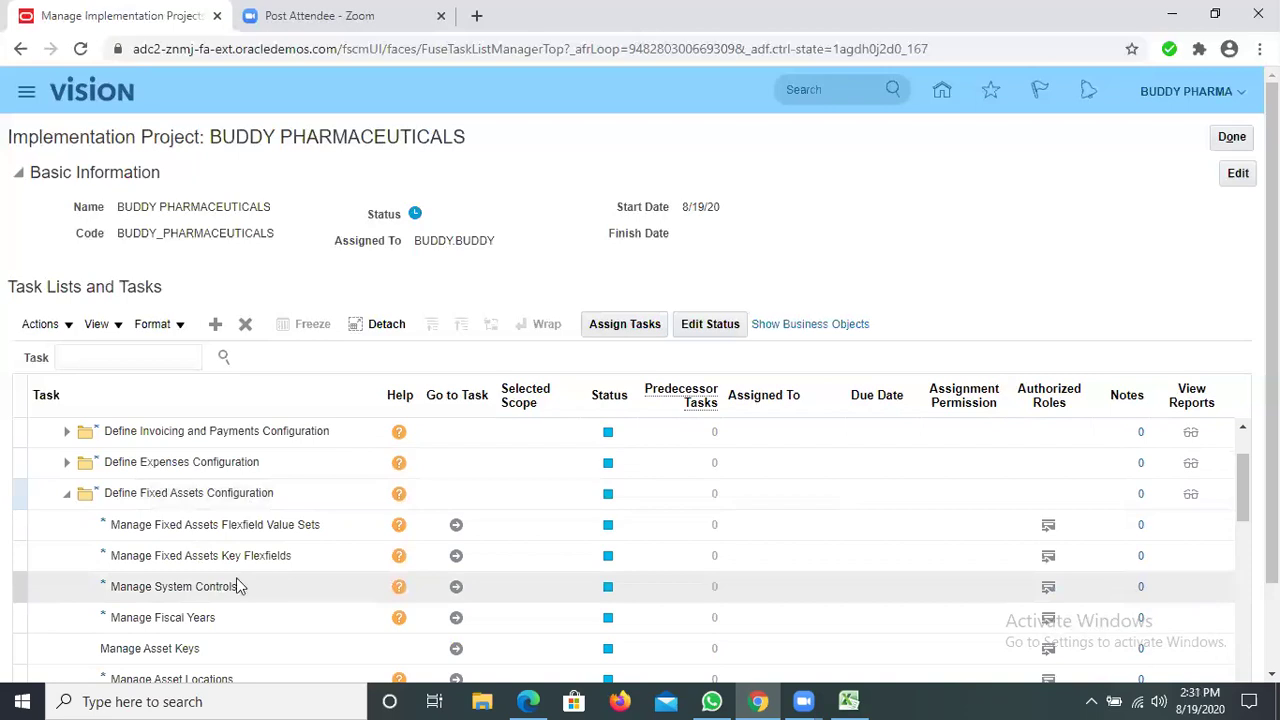
pyautogui.scroll(-1, 280, 540)
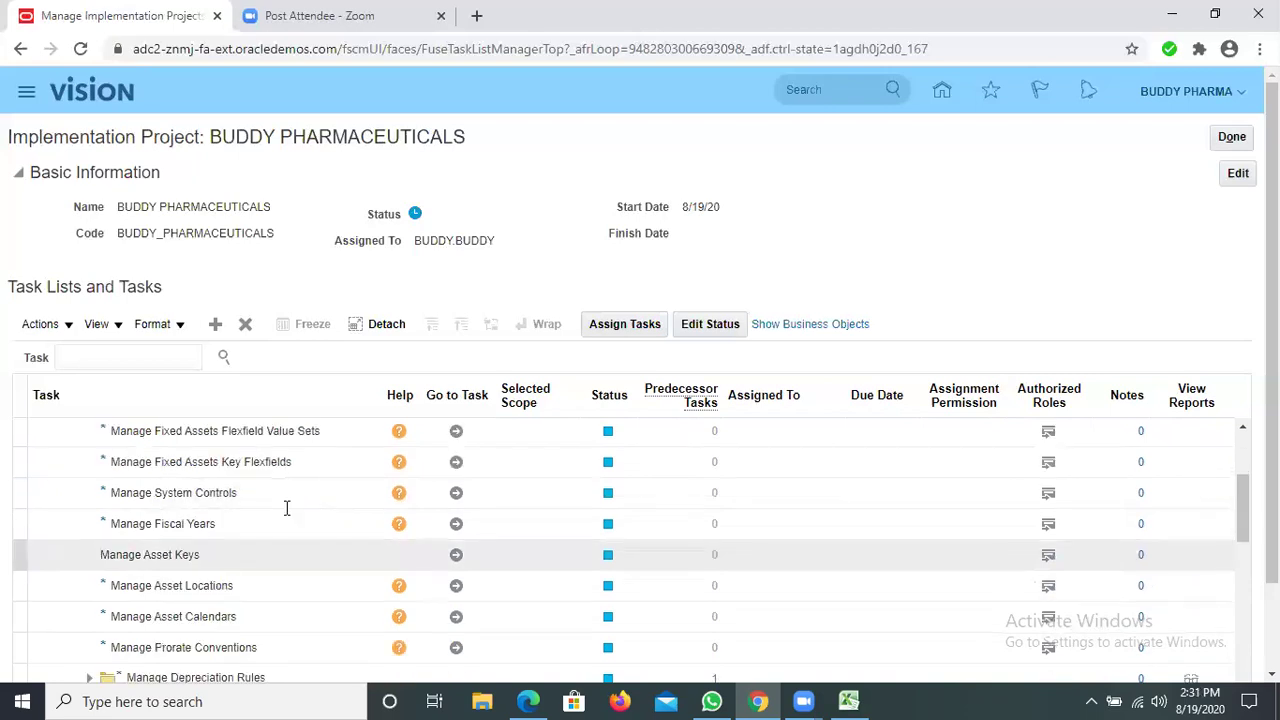
pyautogui.scroll(2, 529, 477)
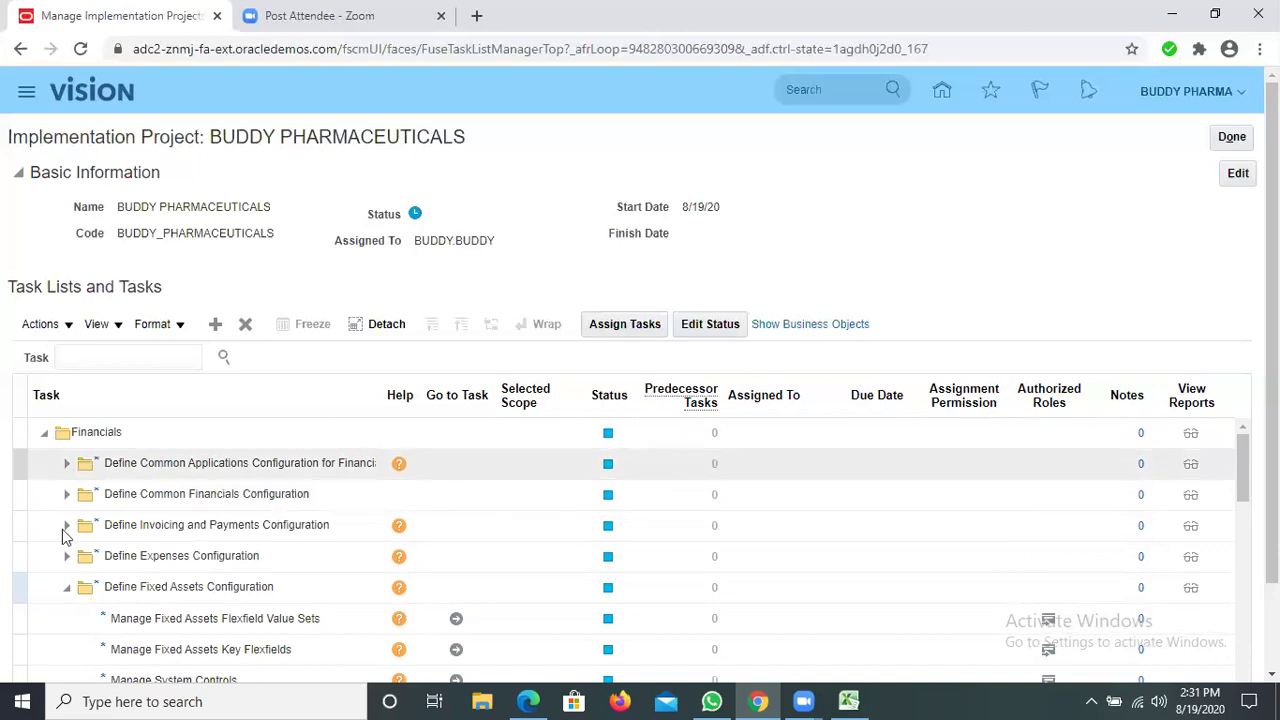
pyautogui.click(32, 532)
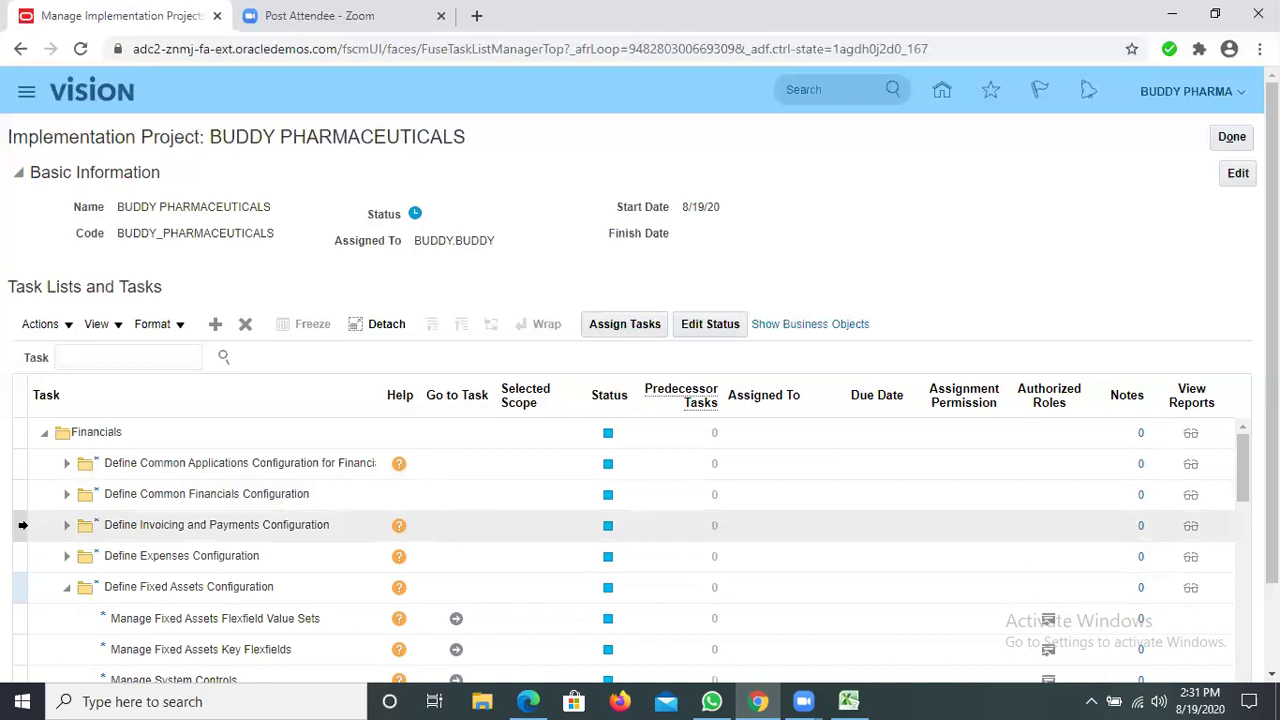
pyautogui.click(40, 596)
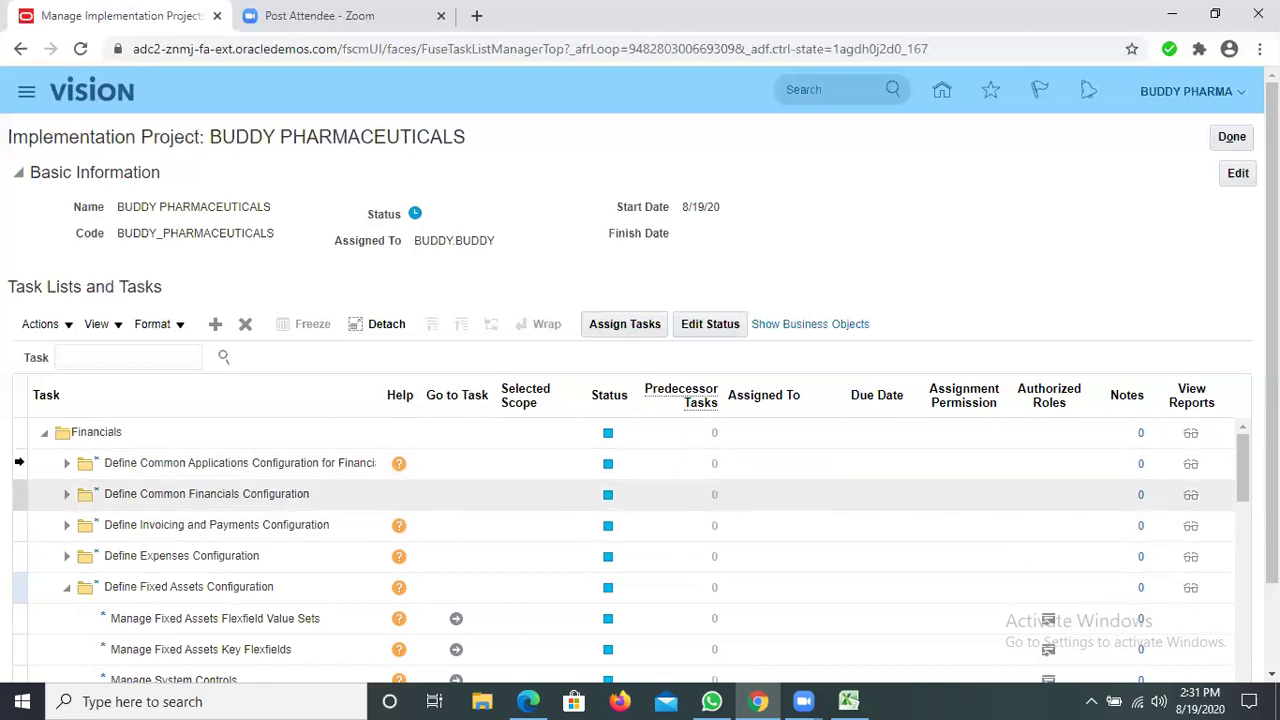
pyautogui.click(20, 462)
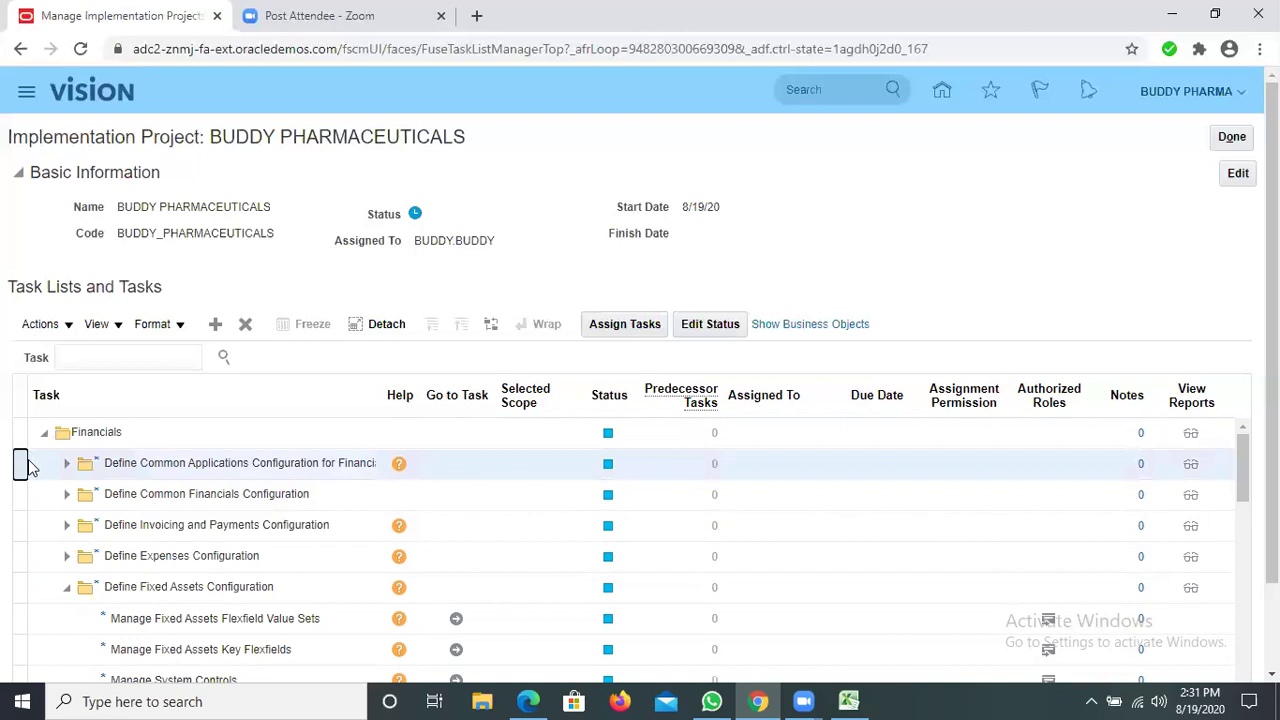
# Step: Assign Define Common Applications Configuration for Financials to a user found by searching the user ID
pyautogui.click(612, 330)
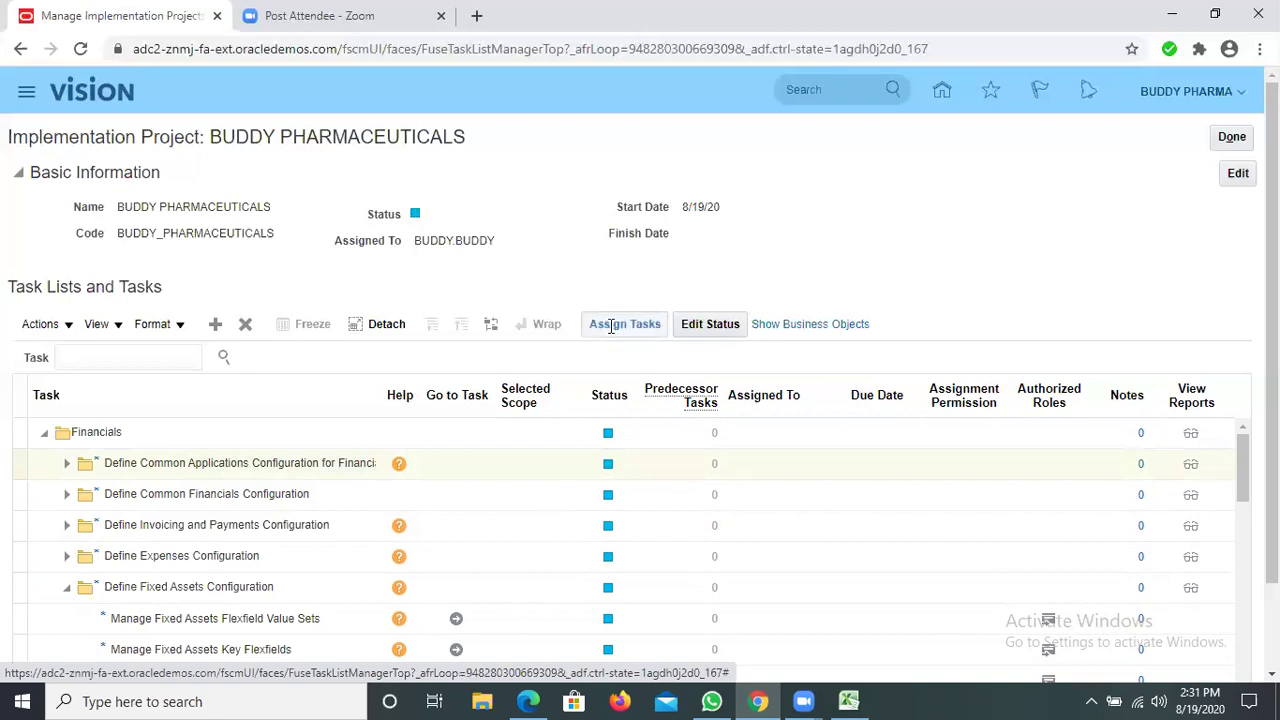
pyautogui.click(612, 327)
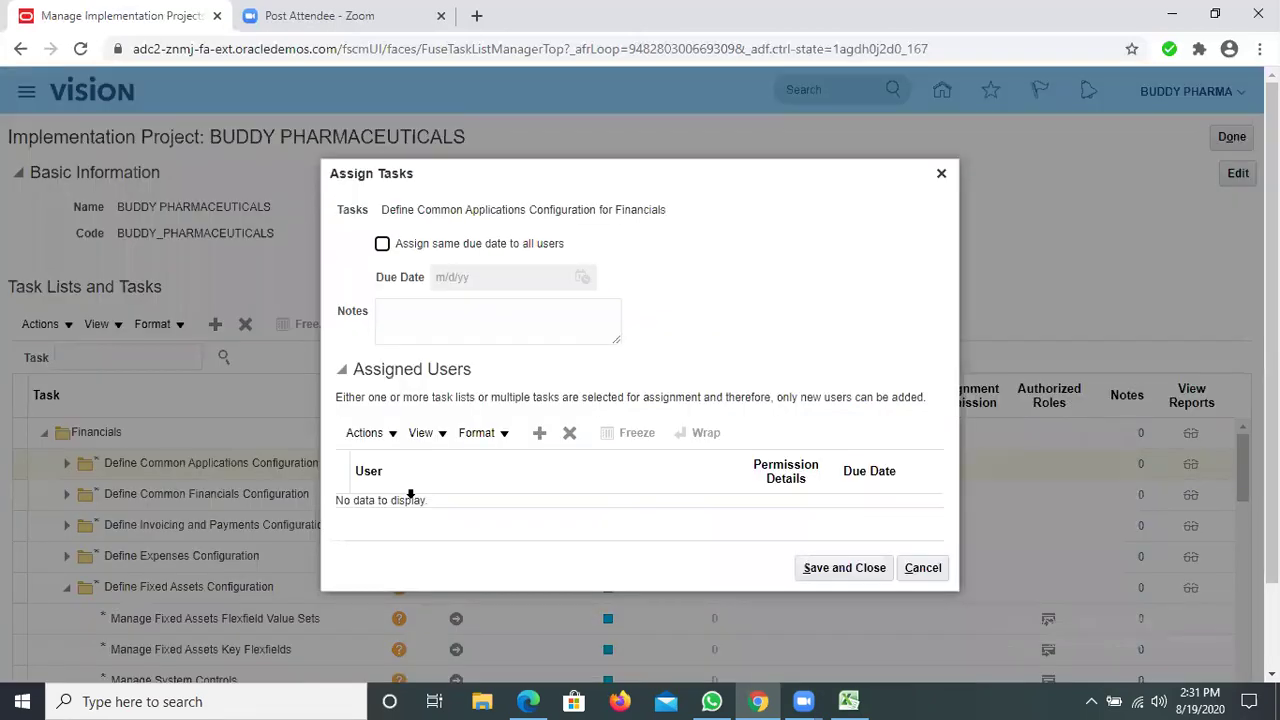
pyautogui.click(392, 434)
pyautogui.click(390, 461)
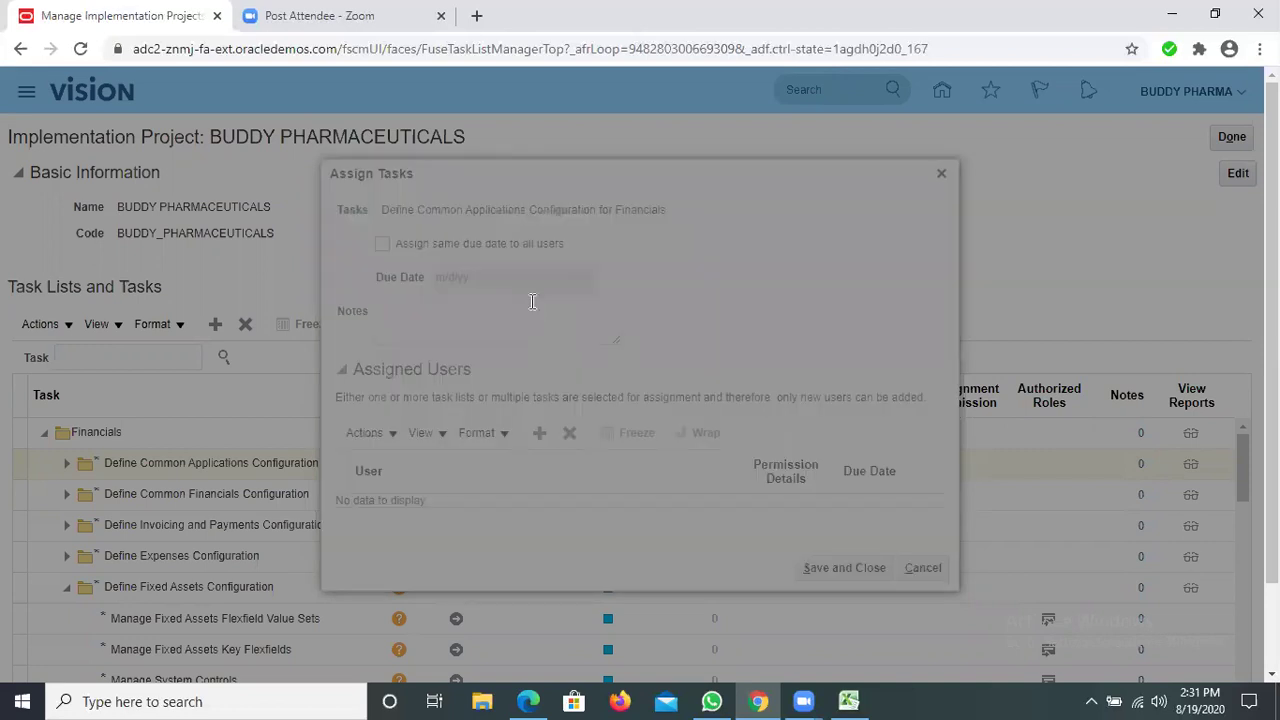
pyautogui.click(564, 266)
pyautogui.write('LAX')
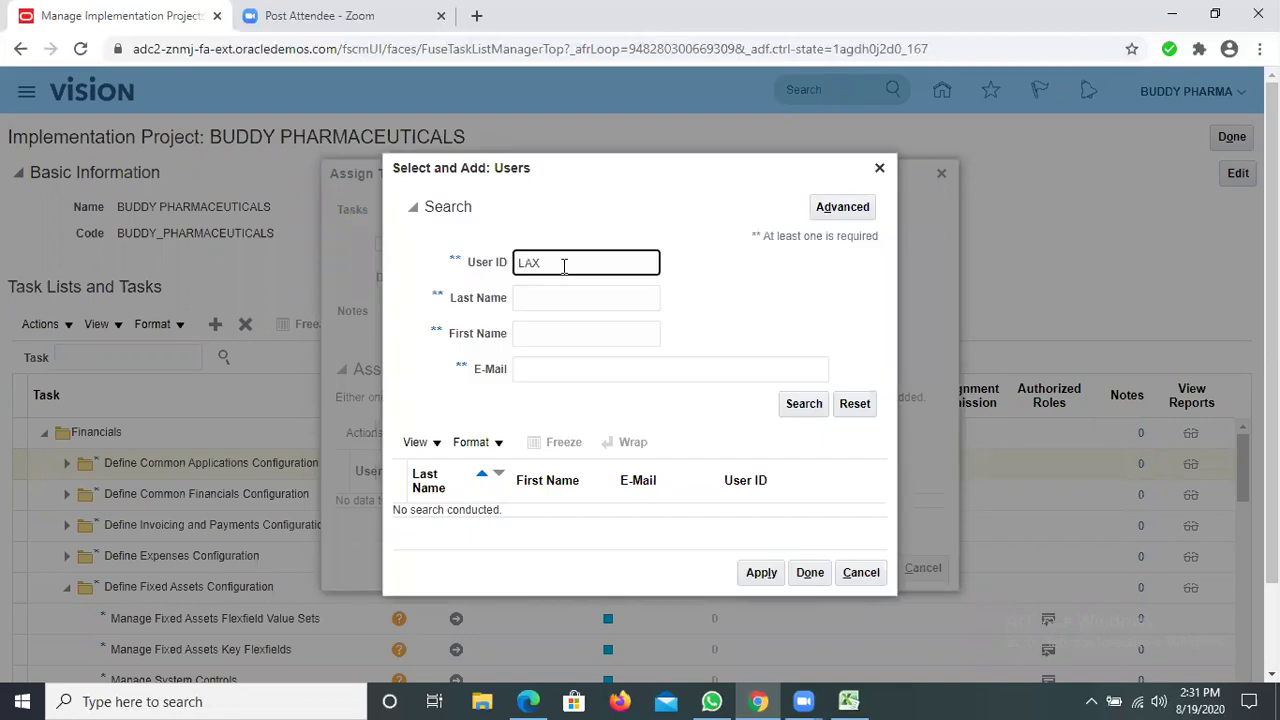
pyautogui.write('MAN')
pyautogui.click(802, 403)
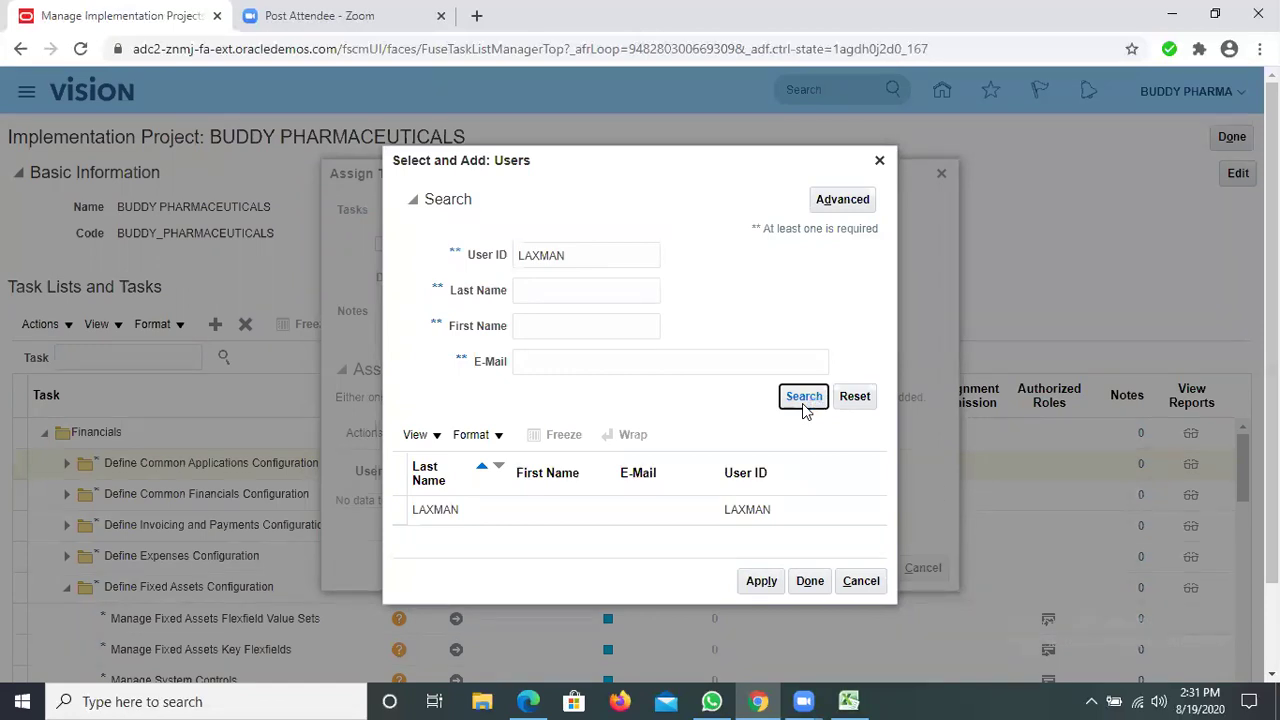
pyautogui.click(489, 514)
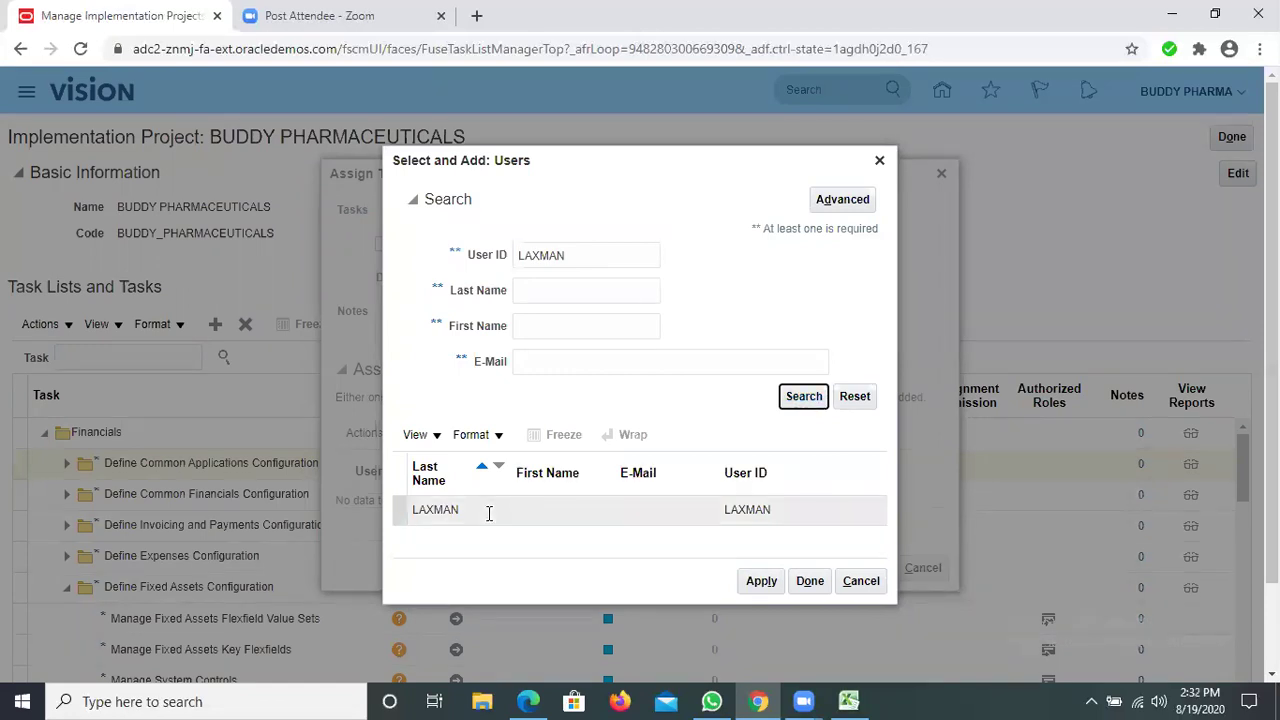
pyautogui.click(762, 582)
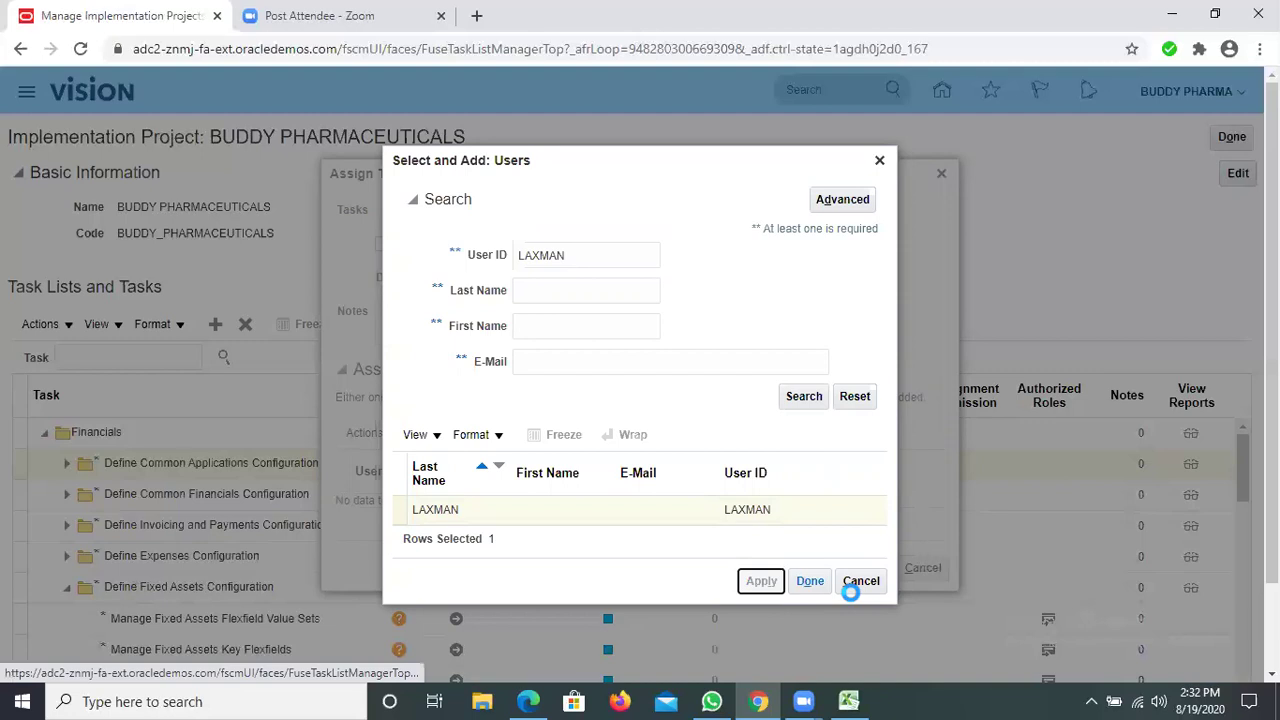
pyautogui.click(812, 582)
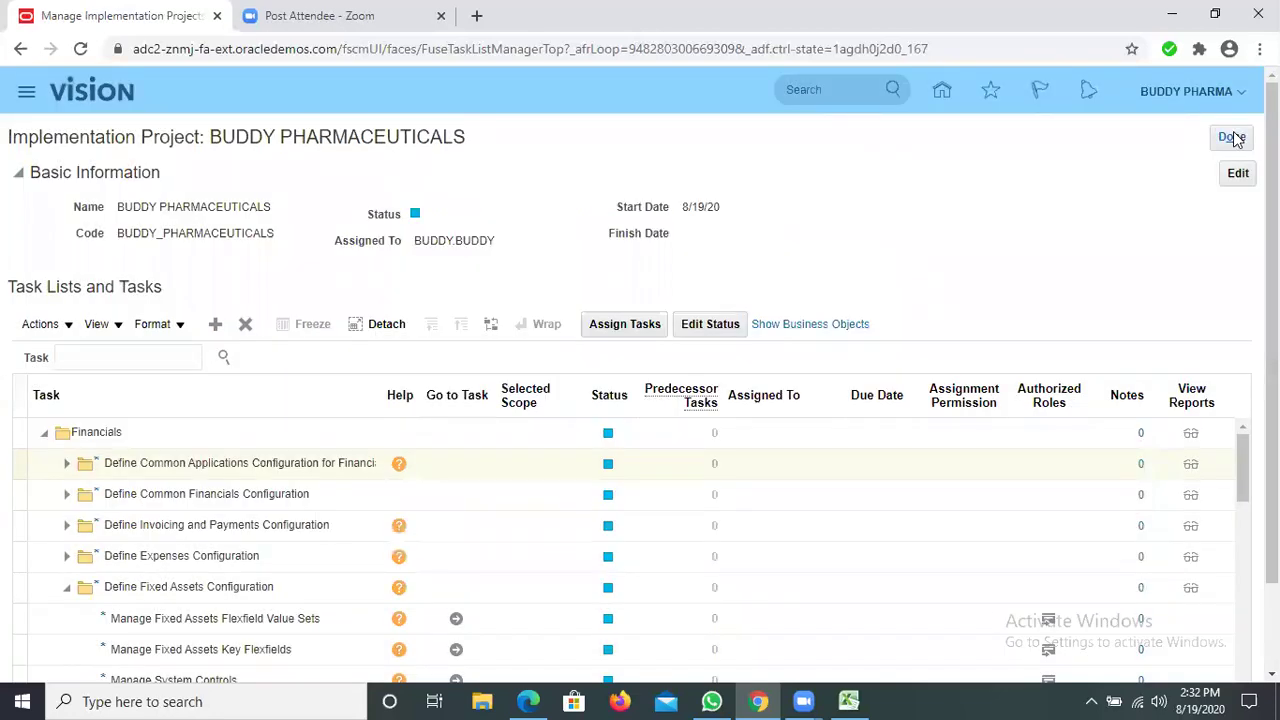
# Step: Close the BUDDY PHARMACEUTICALS project and leave the Implementation Projects list with Done
pyautogui.click(1231, 137)
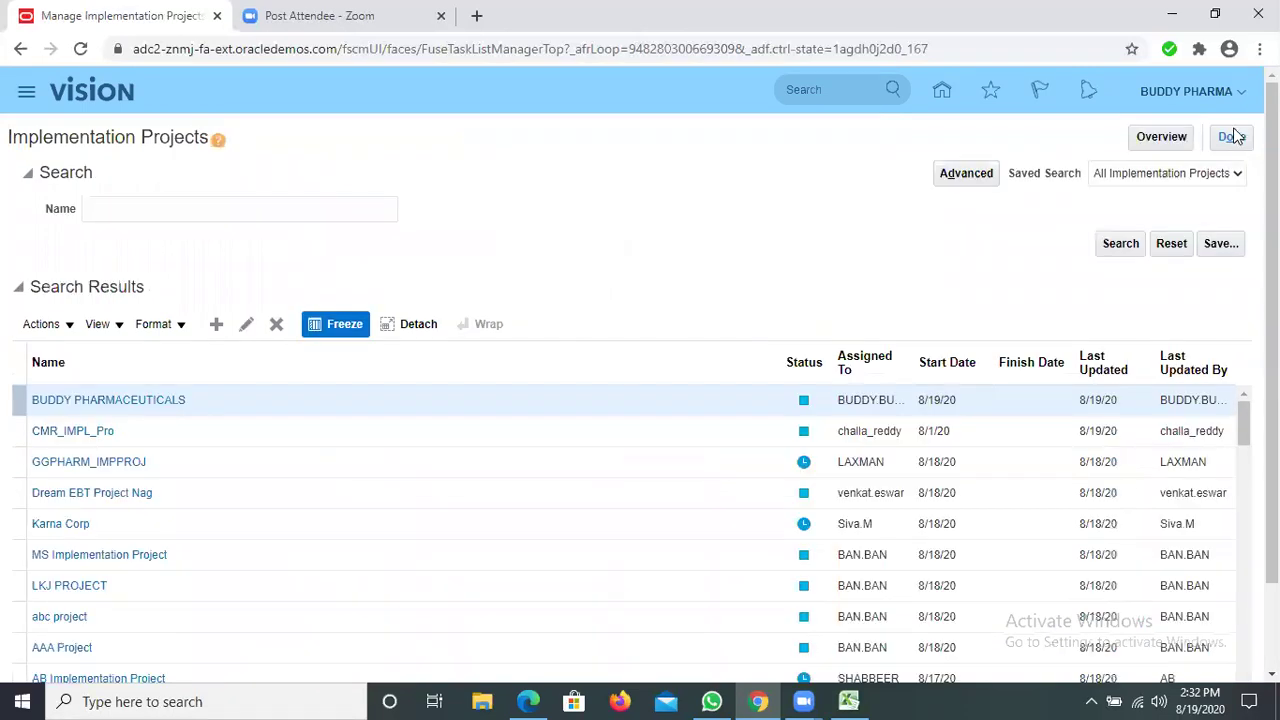
pyautogui.click(1236, 139)
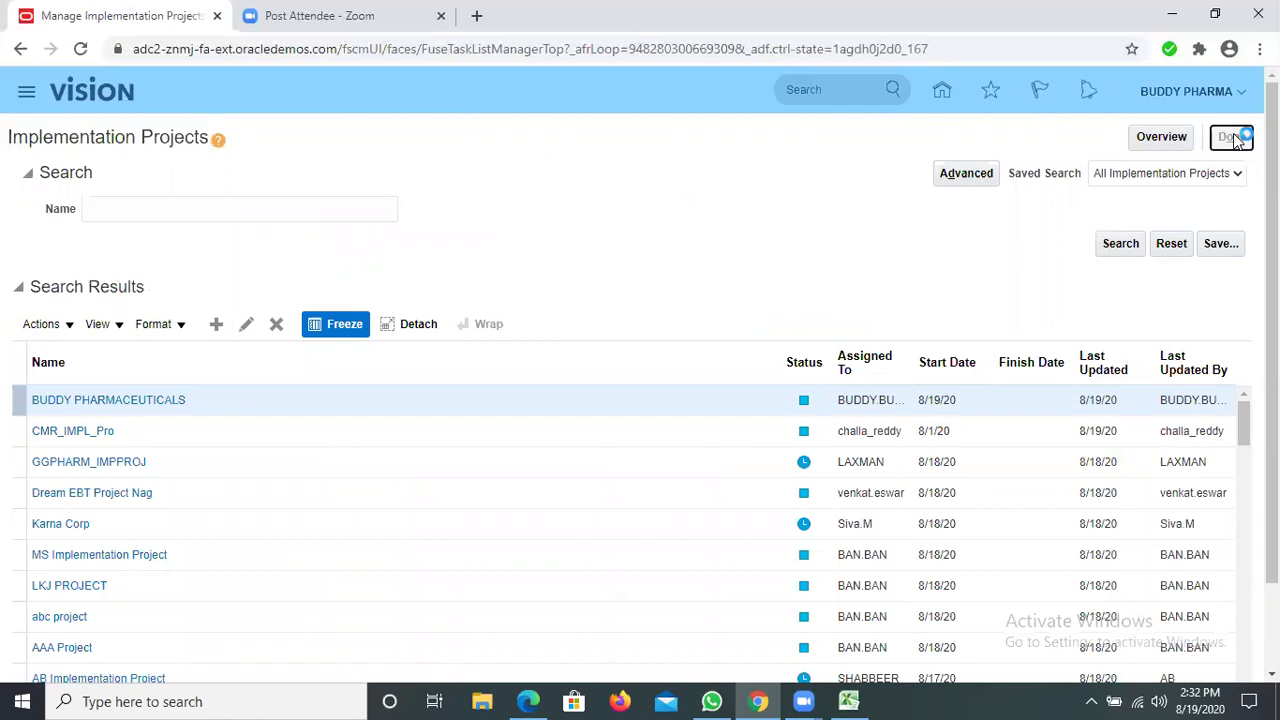